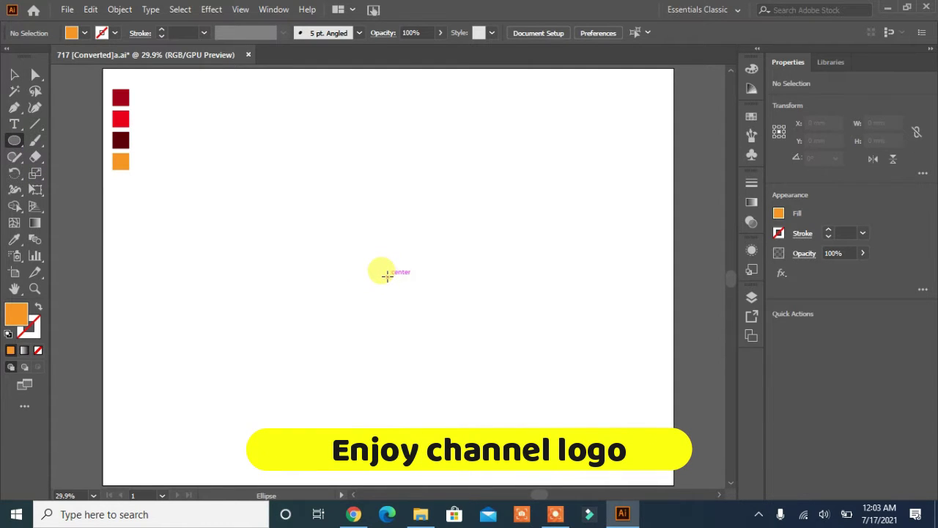
# Step: Draw a circle about 276 mm in diameter at the artboard's centre and fill it with the bright red colour sample
pyautogui.moveTo(388, 276); pyautogui.dragTo(518, 376)
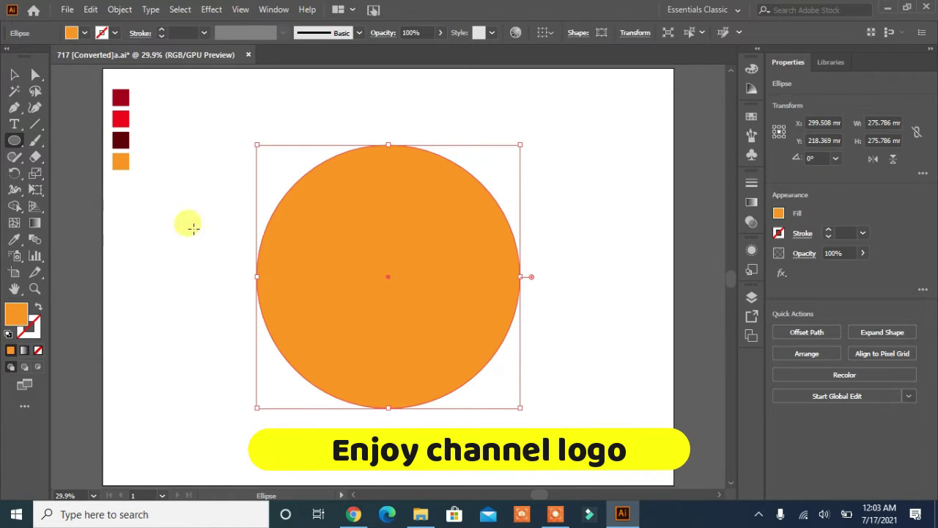
pyautogui.click(13, 239)
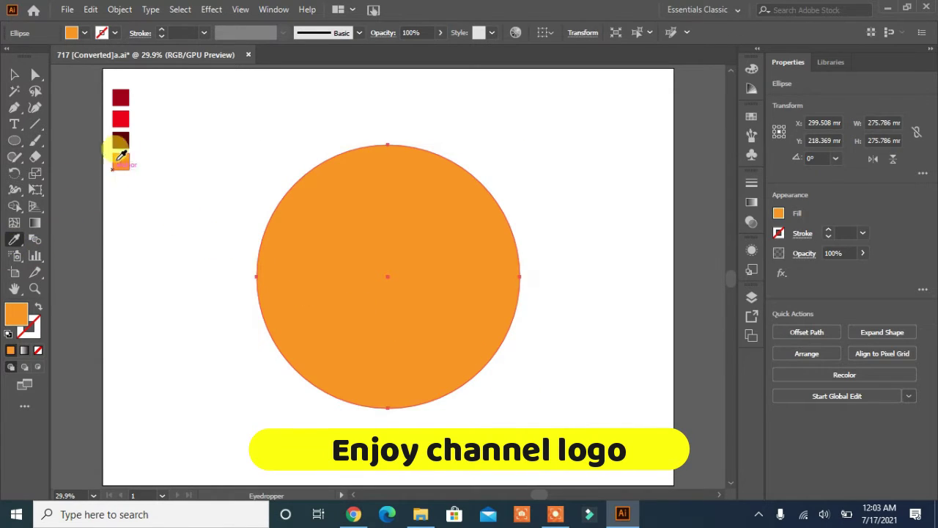
pyautogui.click(119, 121)
pyautogui.click(12, 75)
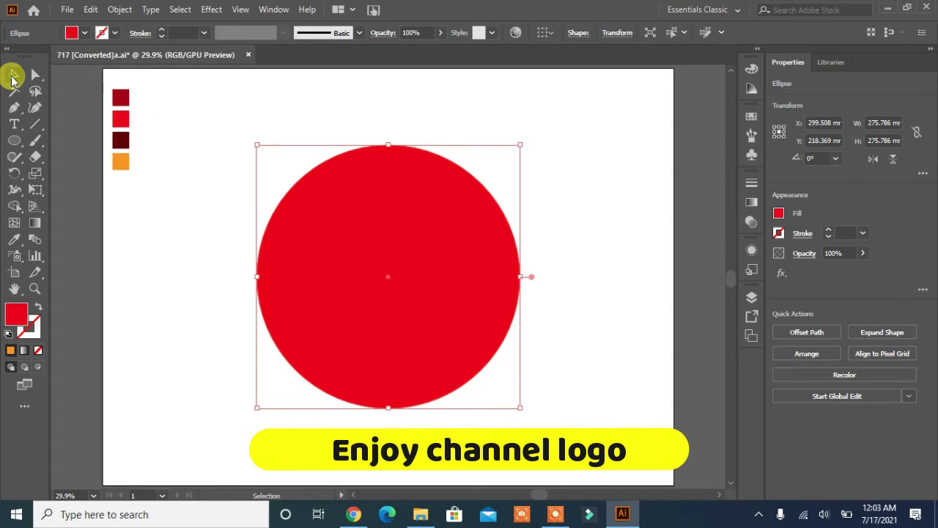
pyautogui.click(173, 211)
# Step: Offset the red circle's path by -42 mm with miter joins to create a smaller concentric circle
pyautogui.click(411, 282)
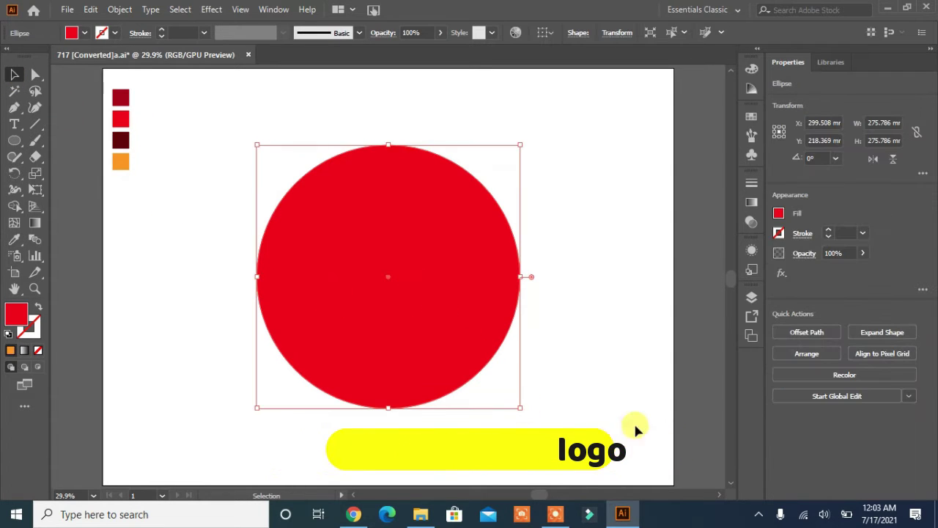
pyautogui.click(806, 332)
pyautogui.click(381, 291)
pyautogui.tripleClick(450, 217)
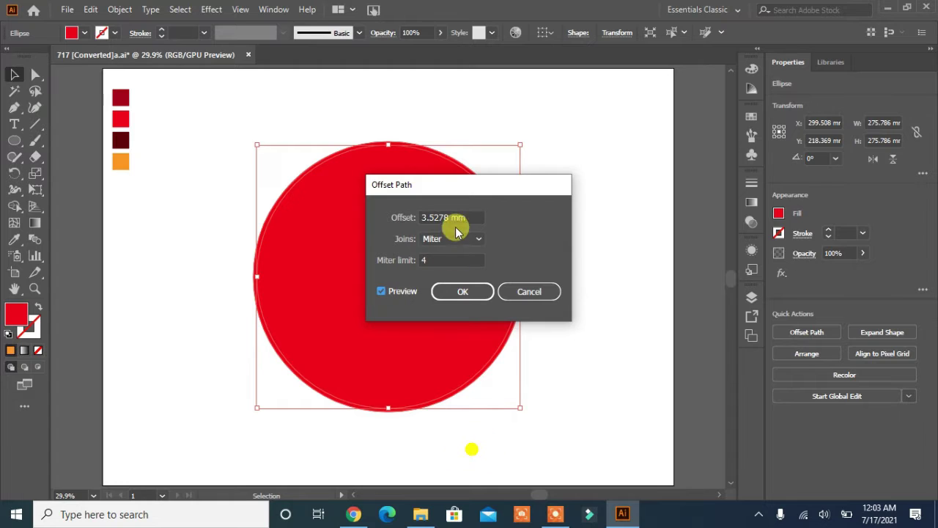
pyautogui.write('-1')
pyautogui.scroll(-20, 455, 217)
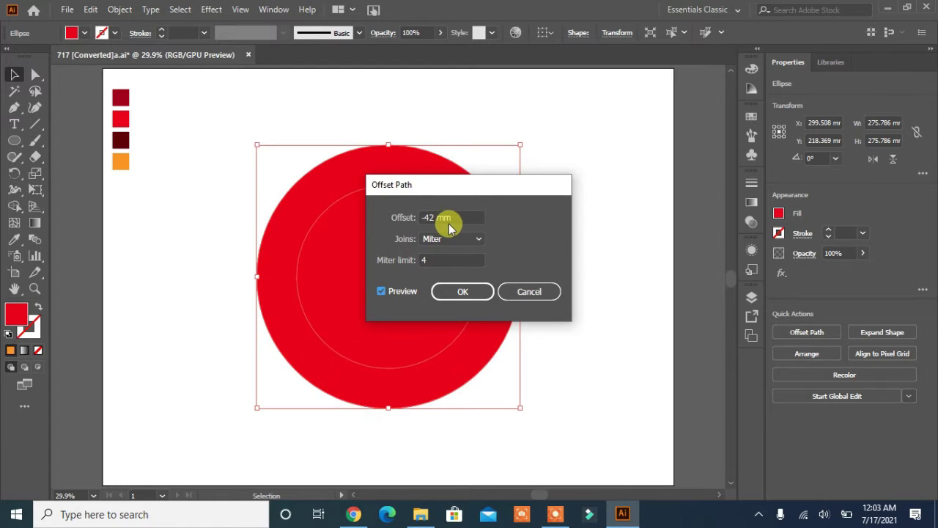
pyautogui.click(463, 290)
# Step: Fill the inner circle with the crimson colour sample from the top of the palette squares
pyautogui.click(13, 242)
pyautogui.click(119, 97)
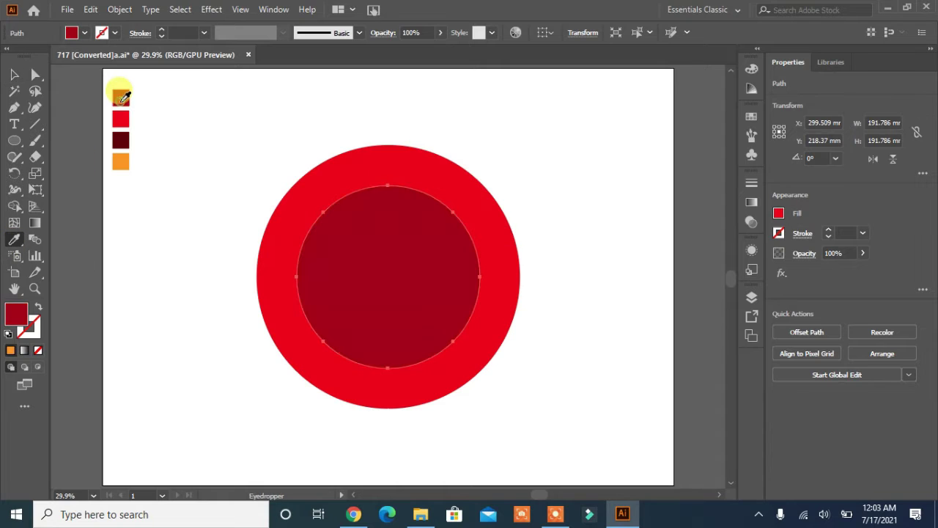
pyautogui.click(14, 74)
pyautogui.click(132, 255)
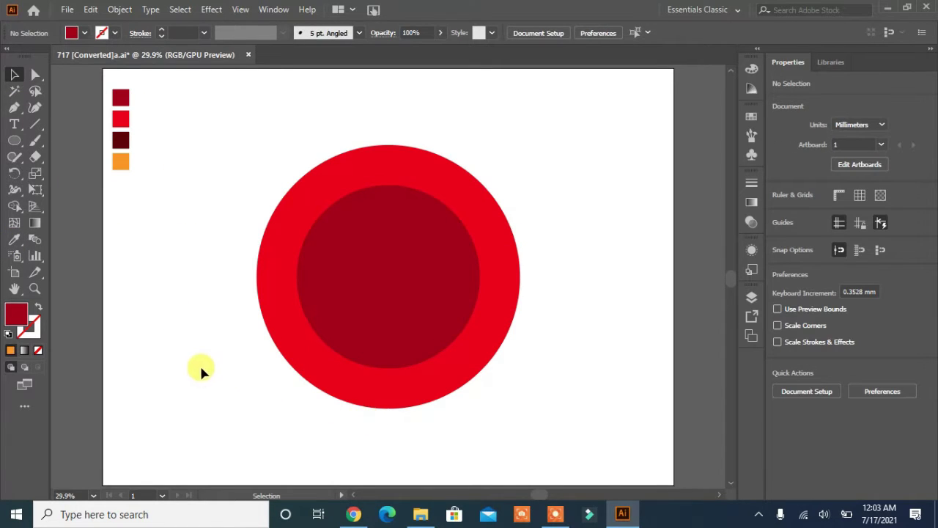
# Step: Draw a rectangle about 327 by 48 mm across the middle of the circles and fill it with light grey
pyautogui.moveTo(14, 146); pyautogui.dragTo(50, 140)
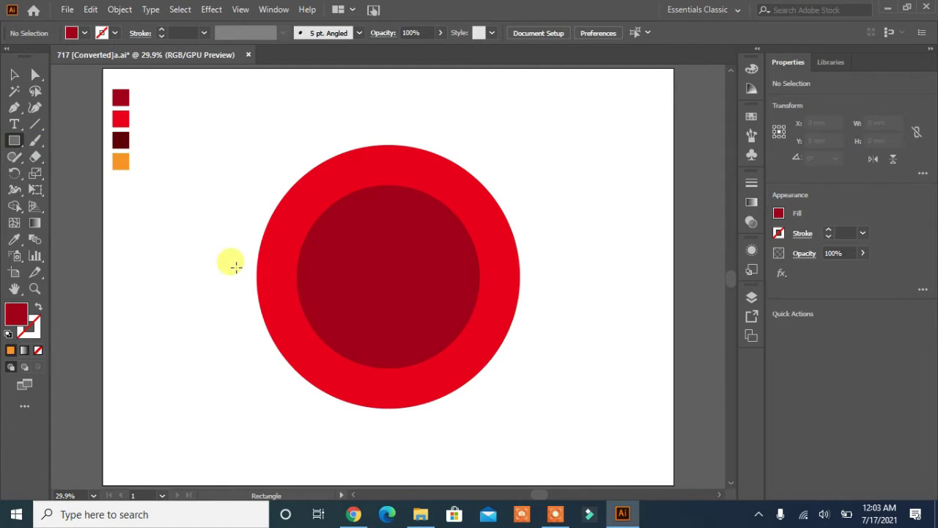
pyautogui.moveTo(236, 267); pyautogui.dragTo(549, 313)
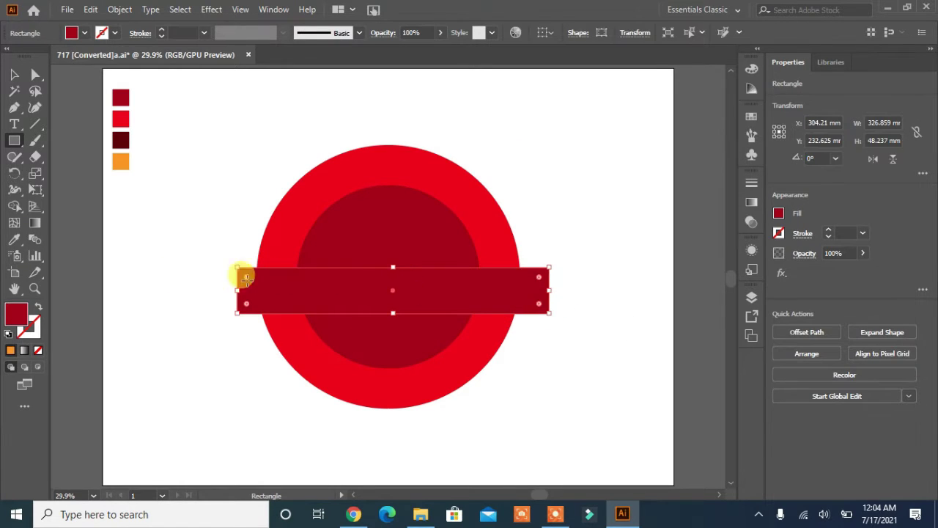
pyautogui.click(83, 32)
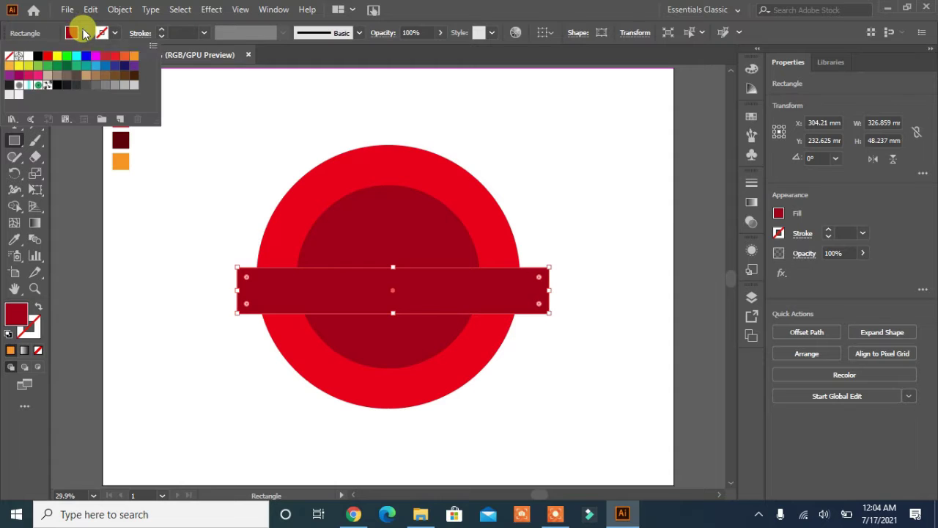
pyautogui.click(133, 85)
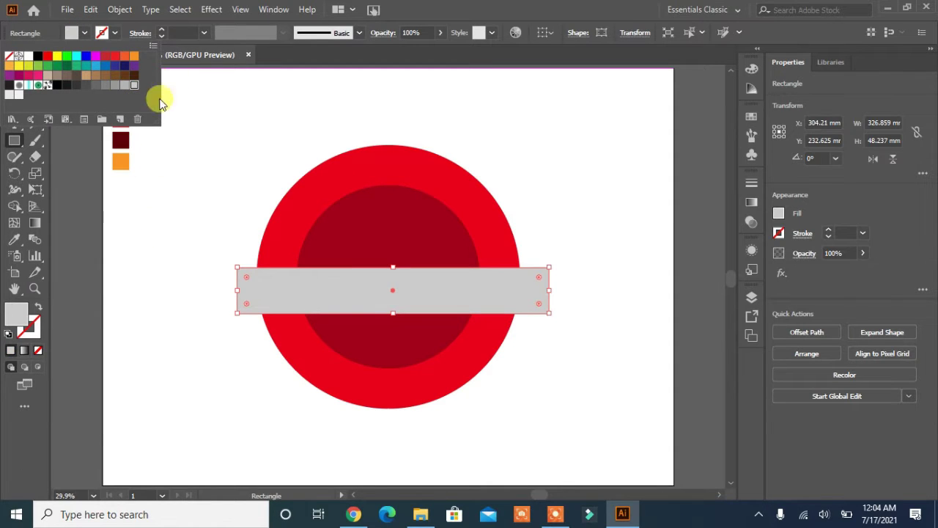
# Step: Apply an envelope warp to the grey rectangle using the Flag style, horizontal, with a 50% bend
pyautogui.click(120, 10)
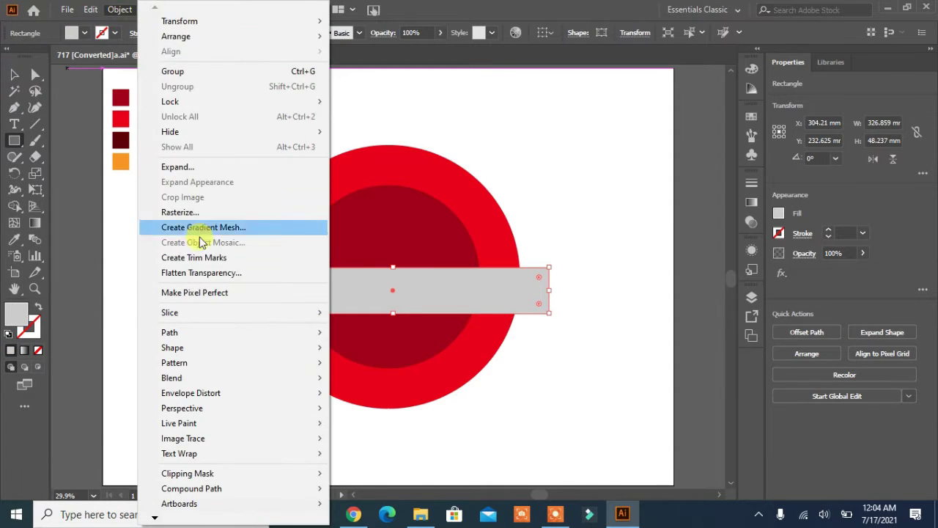
pyautogui.moveTo(222, 391)
pyautogui.click(406, 398)
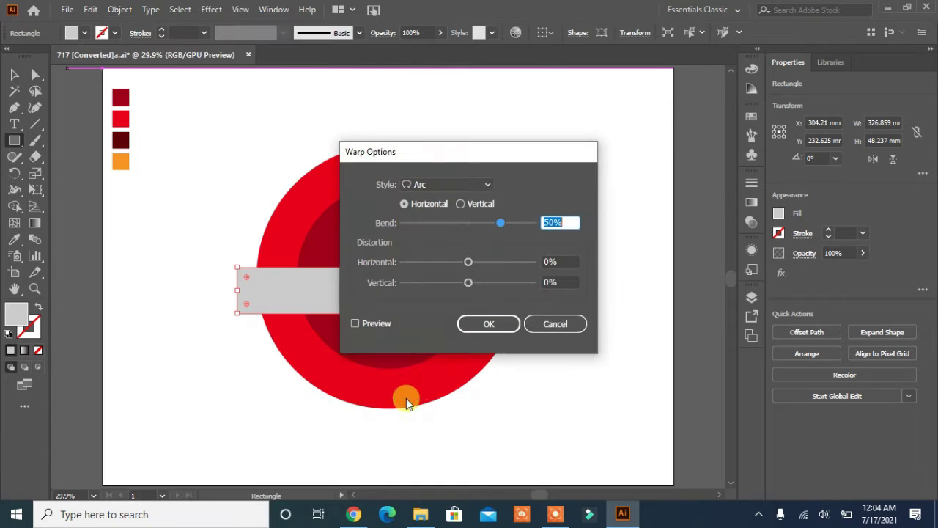
pyautogui.moveTo(524, 161); pyautogui.dragTo(686, 98)
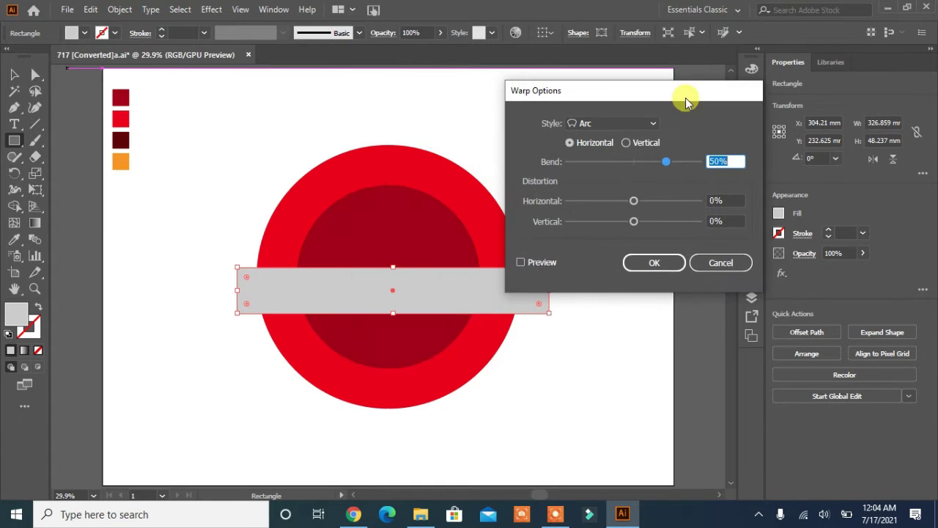
pyautogui.click(521, 263)
pyautogui.click(649, 124)
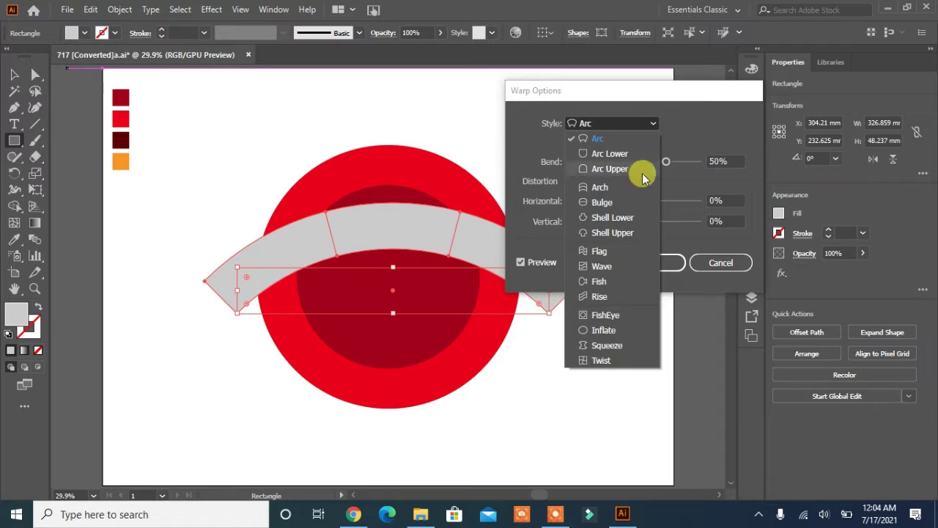
pyautogui.click(600, 251)
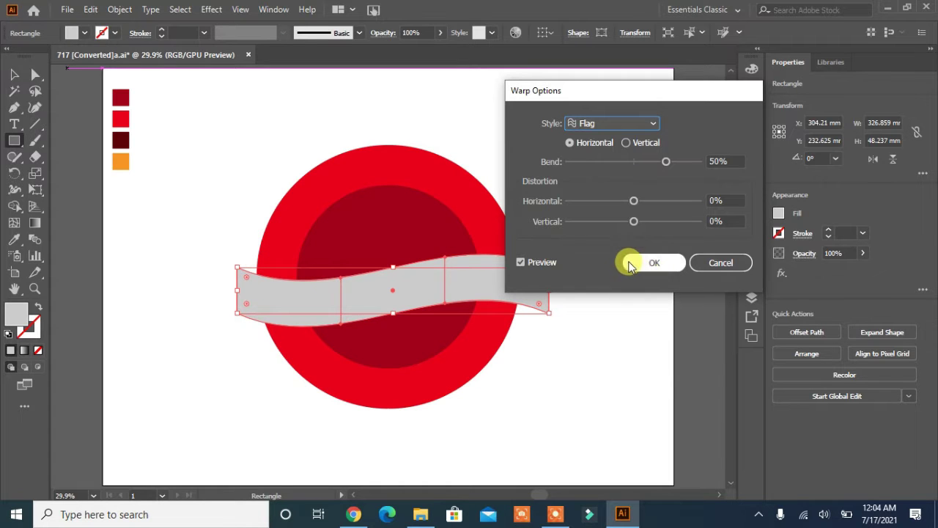
pyautogui.click(631, 262)
# Step: Enlarge the wavy banner to about 351 by 82 mm and centre it horizontally with both circles
pyautogui.click(14, 79)
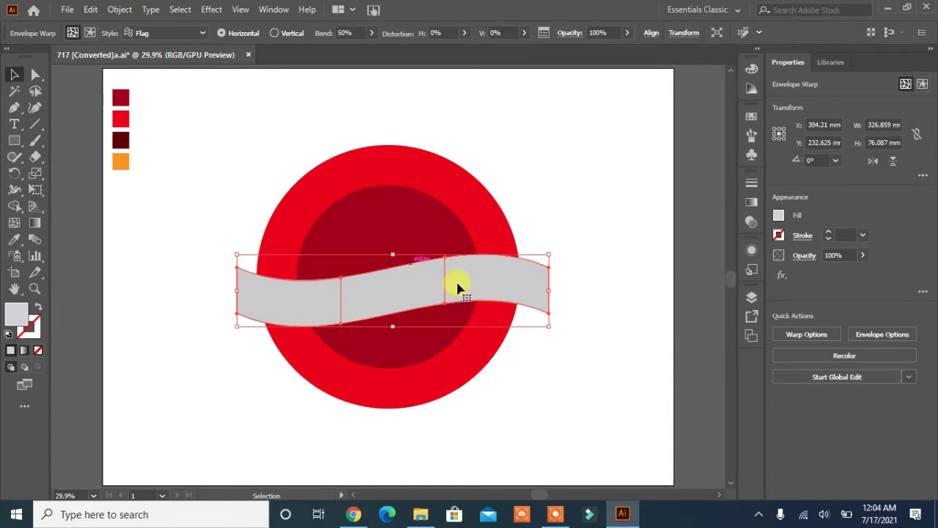
pyautogui.moveTo(551, 327); pyautogui.dragTo(572, 332)
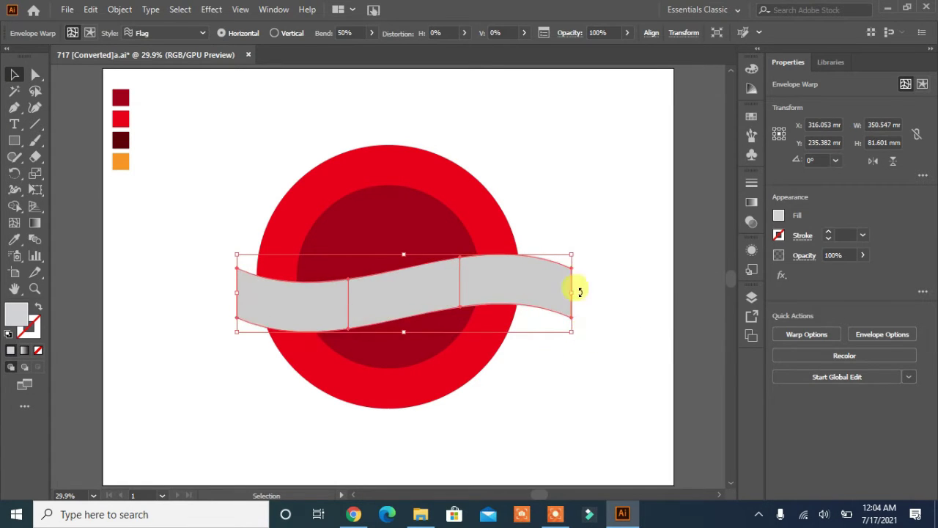
pyautogui.hotkey('ctrl', 'a')
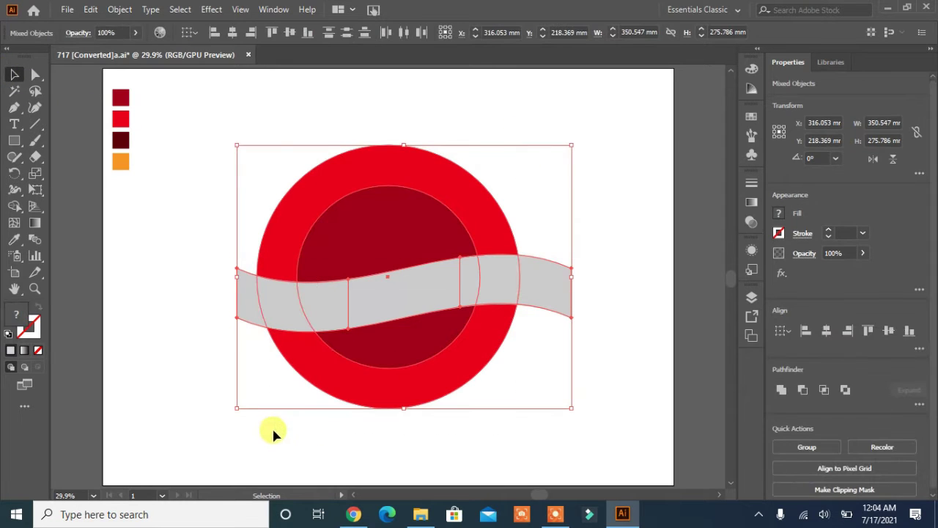
pyautogui.click(827, 331)
pyautogui.click(614, 282)
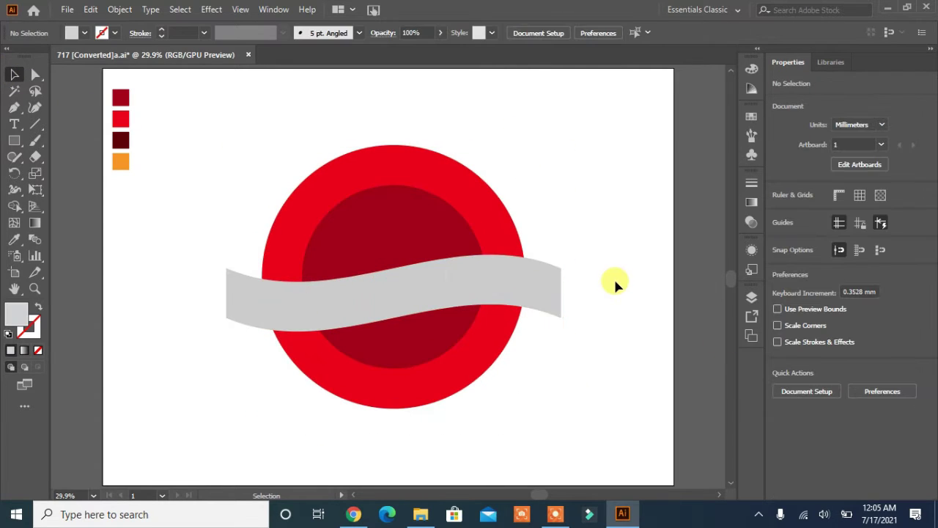
# Step: Expand the warped banner's object and fill into an editable shape
pyautogui.click(502, 280)
pyautogui.rightClick(502, 280)
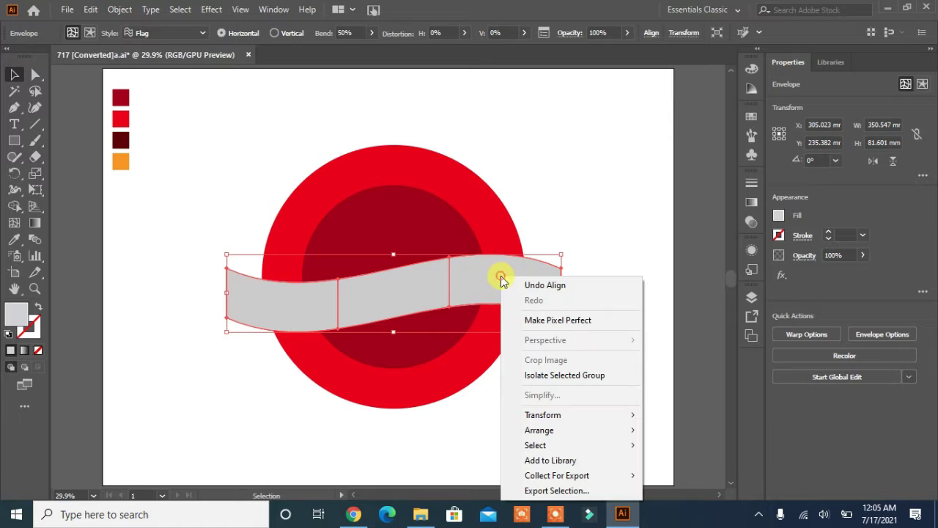
pyautogui.click(120, 9)
pyautogui.click(187, 168)
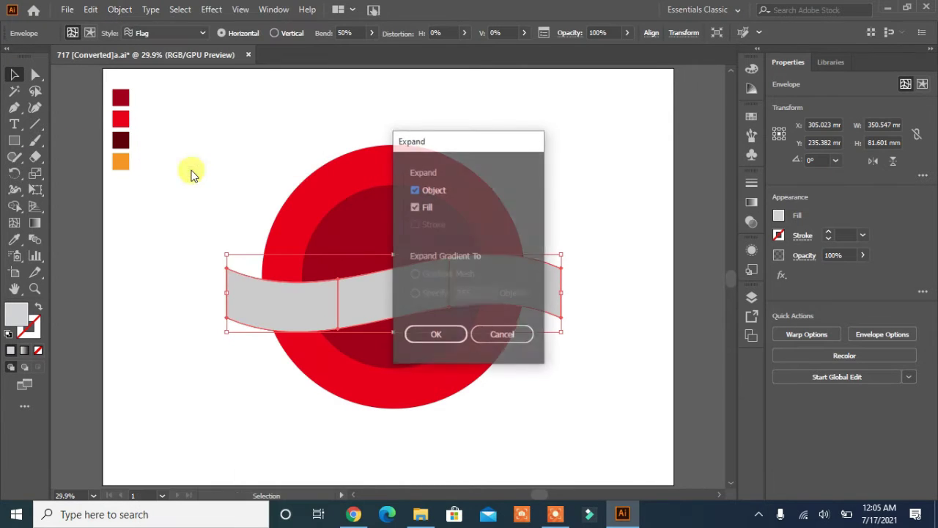
pyautogui.click(450, 338)
pyautogui.click(522, 436)
pyautogui.click(477, 308)
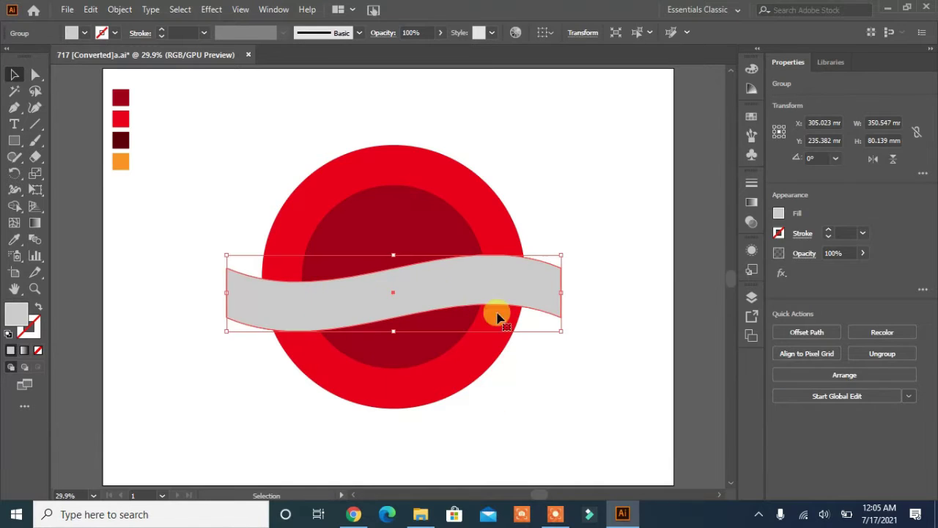
pyautogui.click(634, 232)
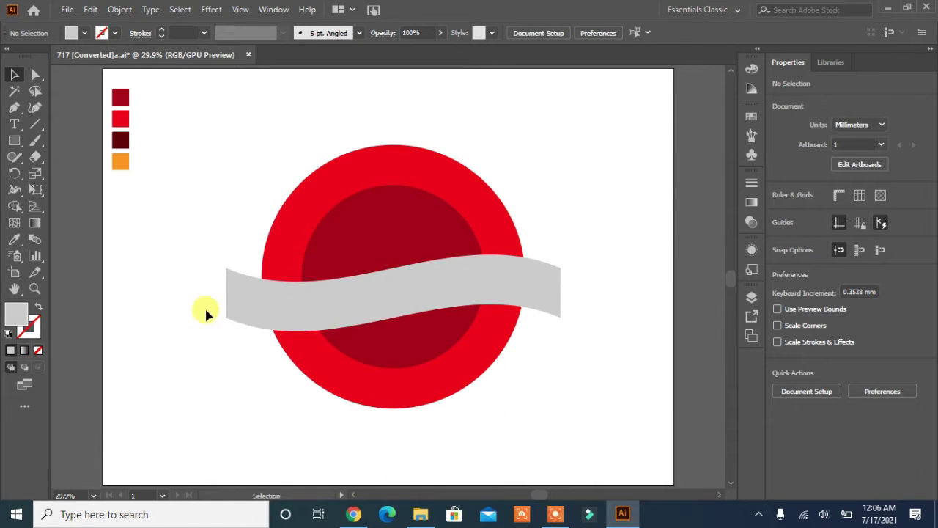
# Step: Slant the banner's ends by moving its lower-left and upper-right corner points slightly inward and adjusting the left edge's curve handle
pyautogui.click(35, 77)
pyautogui.click(227, 313)
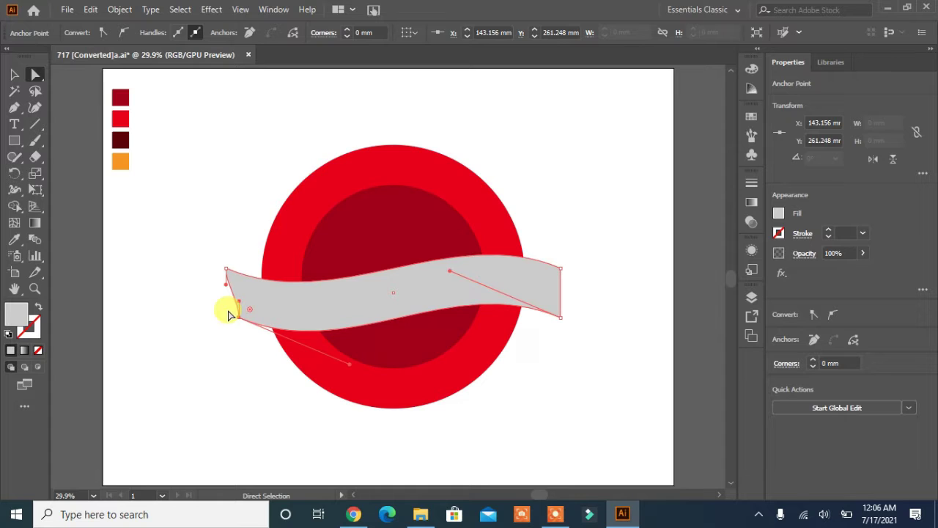
pyautogui.click(192, 324)
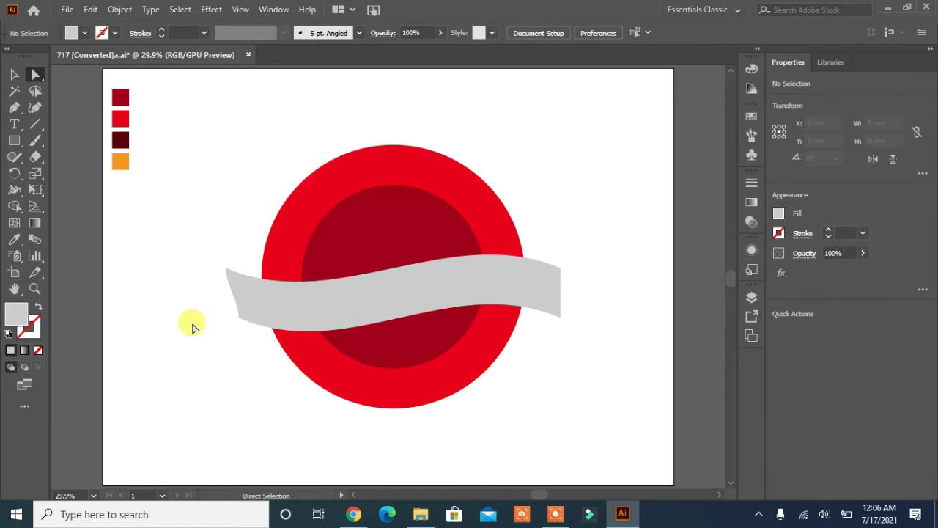
pyautogui.click(240, 318)
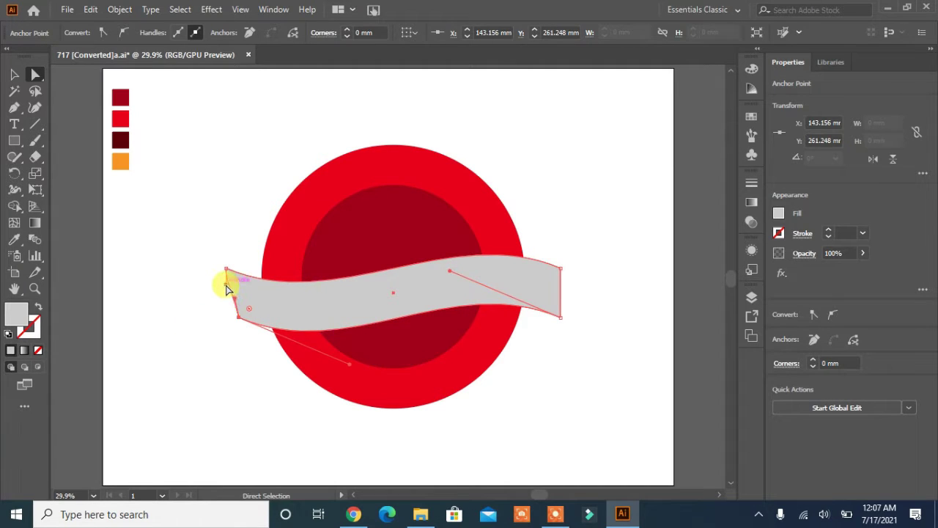
pyautogui.click(226, 287)
pyautogui.moveTo(225, 288); pyautogui.dragTo(224, 285)
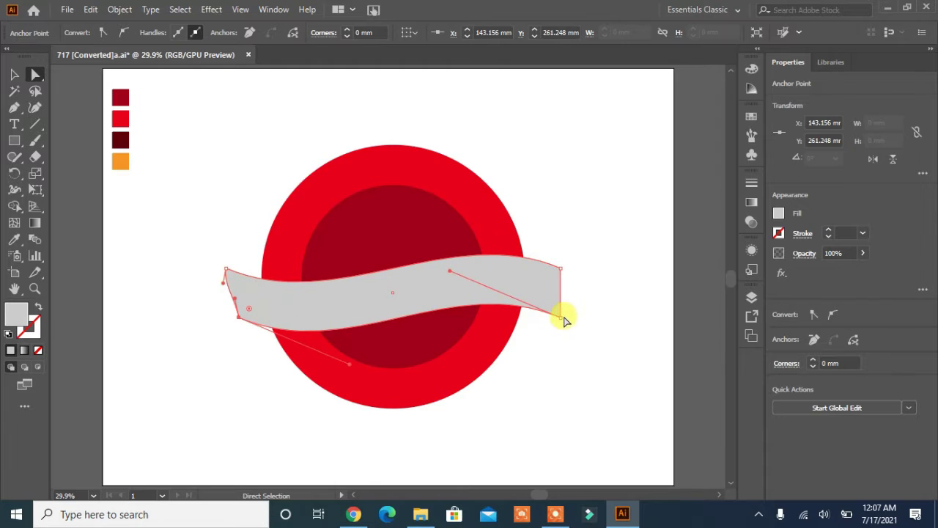
pyautogui.moveTo(560, 323); pyautogui.dragTo(561, 271)
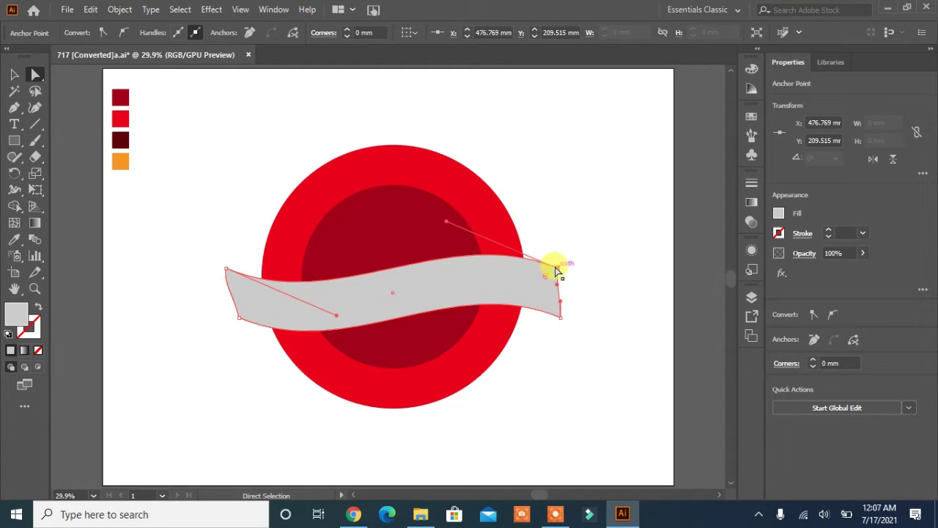
pyautogui.click(497, 423)
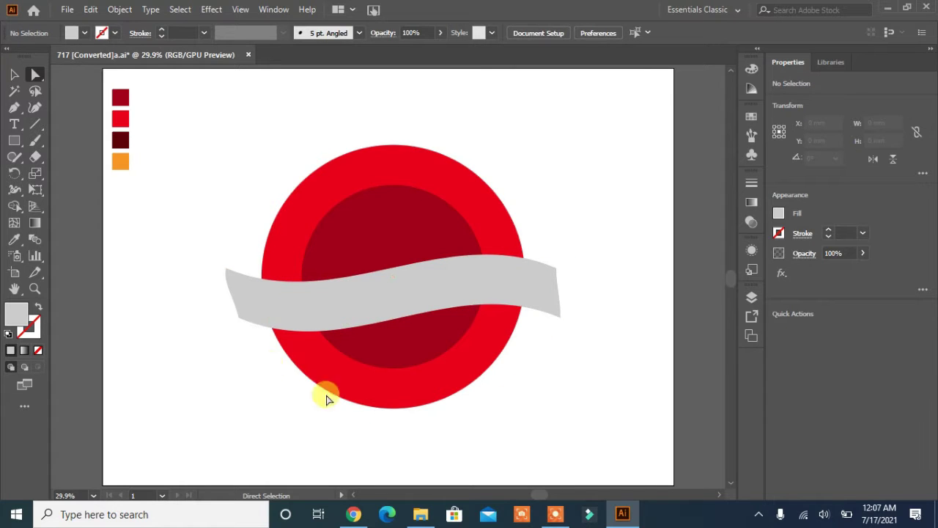
# Step: Draw a closed, curved ribbon tail with a forked end behind the banner's left end using the Pen tool
pyautogui.click(14, 107)
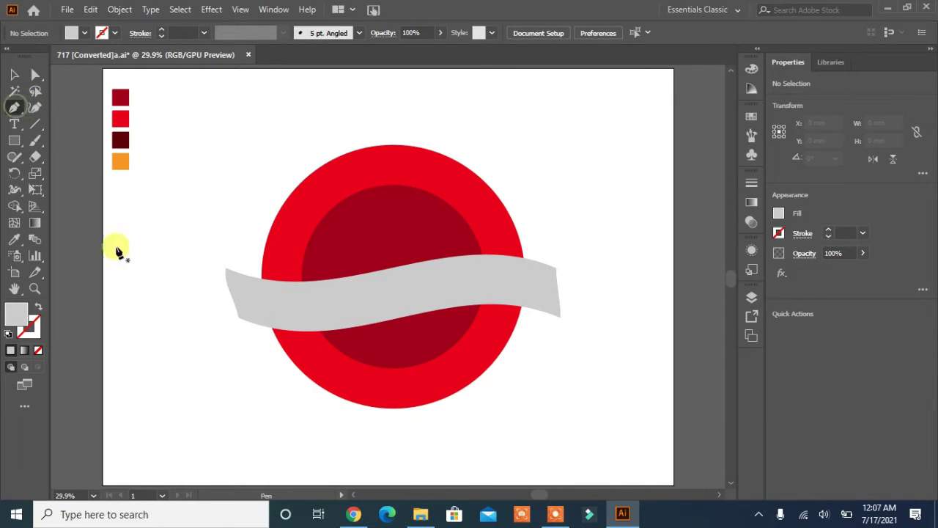
pyautogui.click(262, 255)
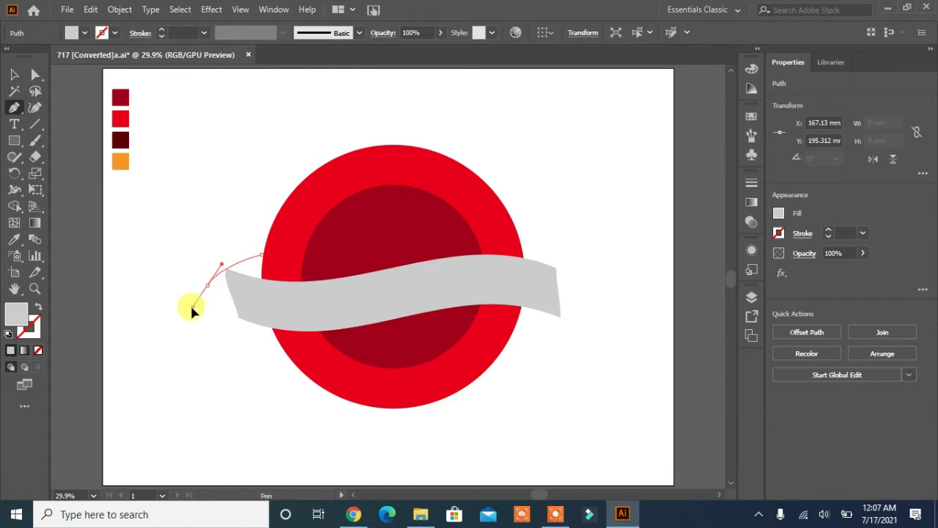
pyautogui.moveTo(190, 303); pyautogui.dragTo(165, 308)
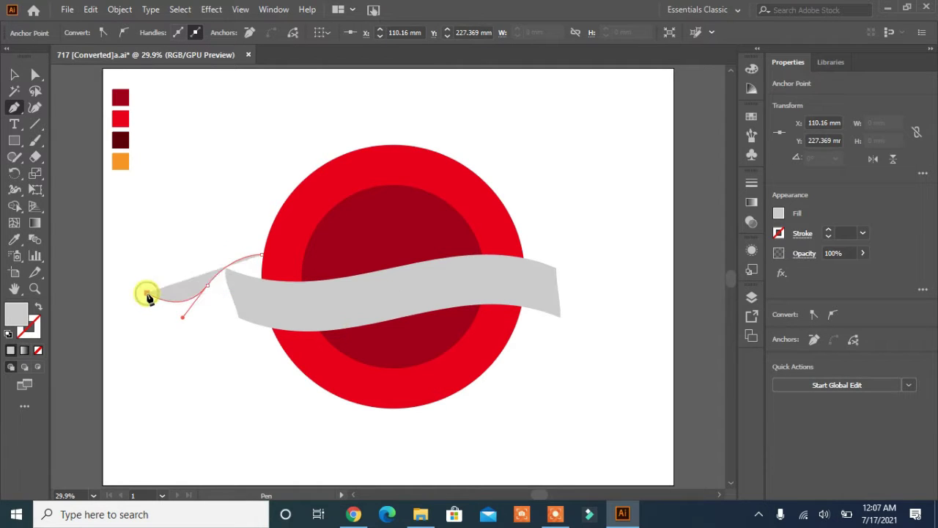
pyautogui.moveTo(147, 294); pyautogui.dragTo(162, 338)
pyautogui.moveTo(160, 337); pyautogui.dragTo(134, 342)
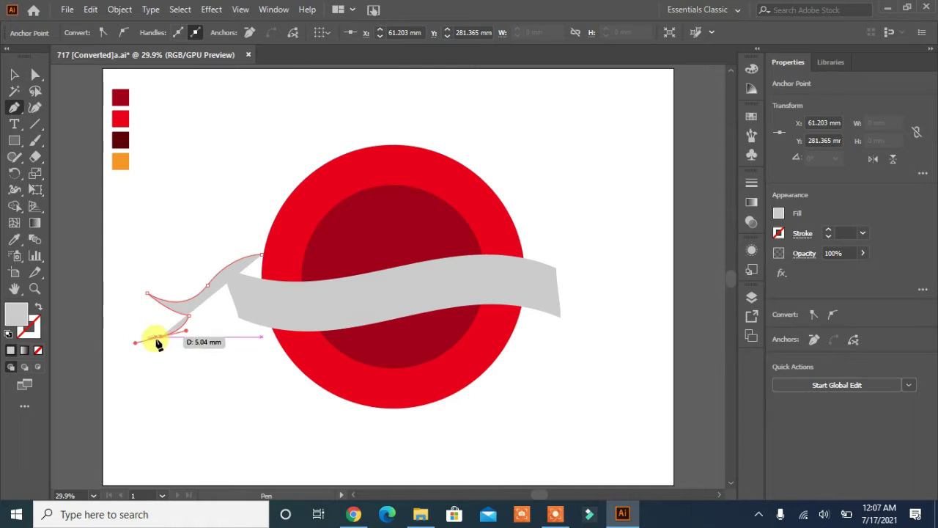
pyautogui.click(159, 336)
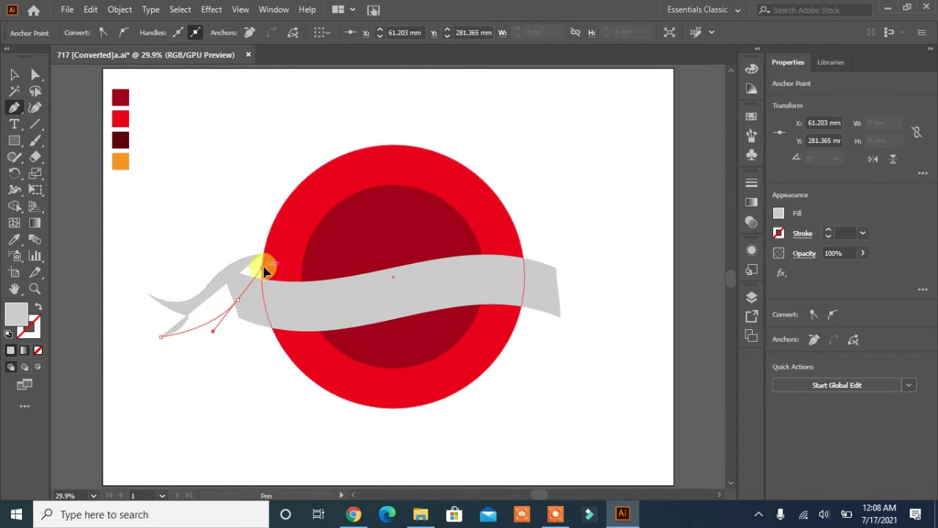
pyautogui.moveTo(266, 271); pyautogui.dragTo(272, 255)
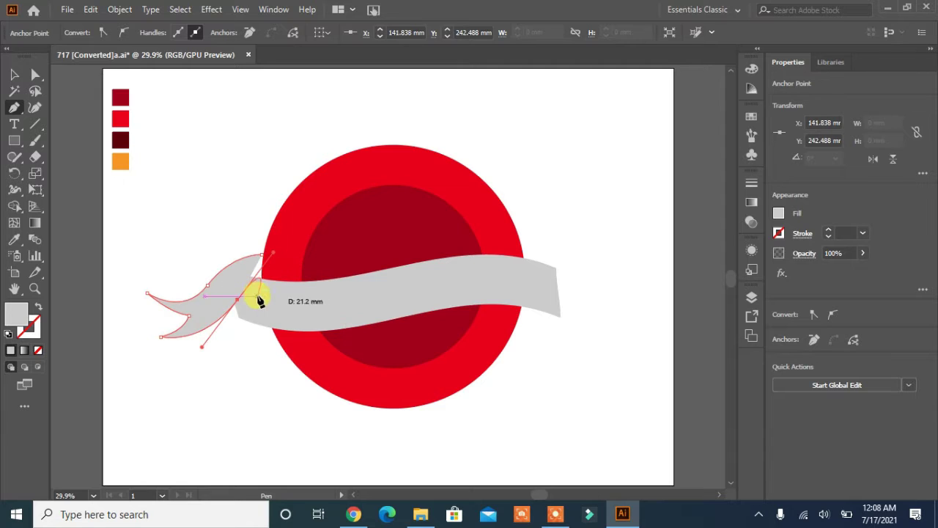
pyautogui.moveTo(238, 300); pyautogui.dragTo(280, 301)
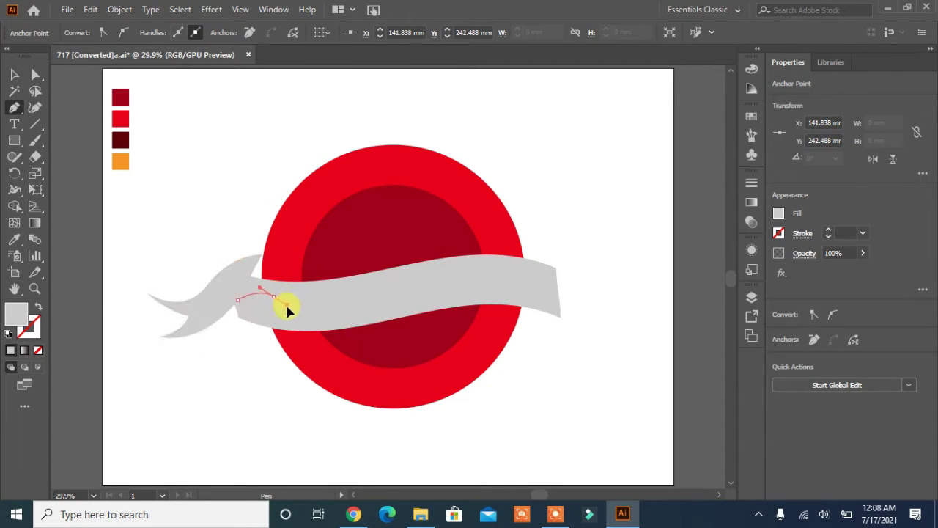
pyautogui.click(273, 297)
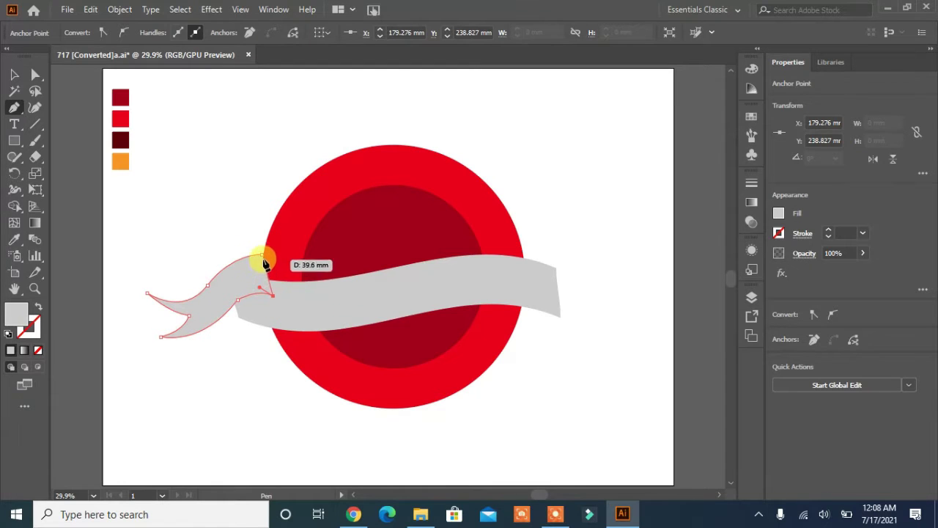
pyautogui.click(262, 258)
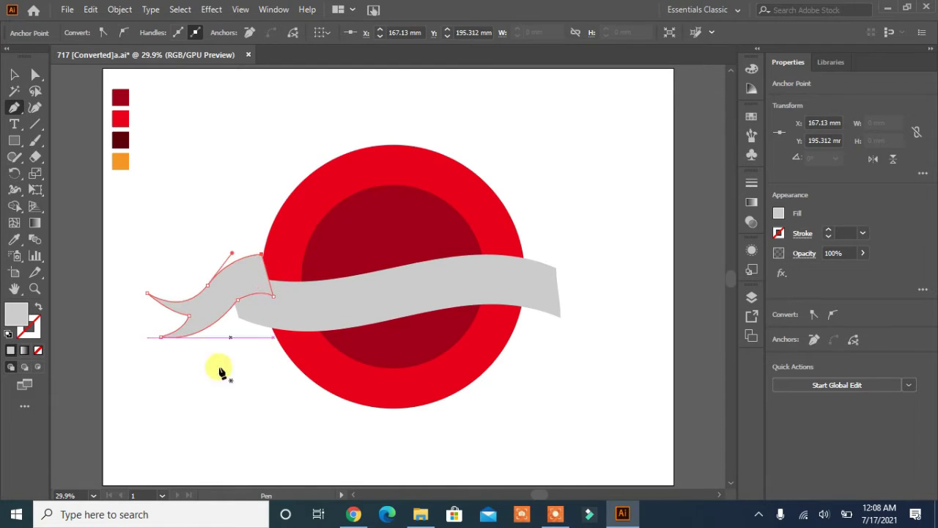
pyautogui.click(14, 74)
pyautogui.click(211, 194)
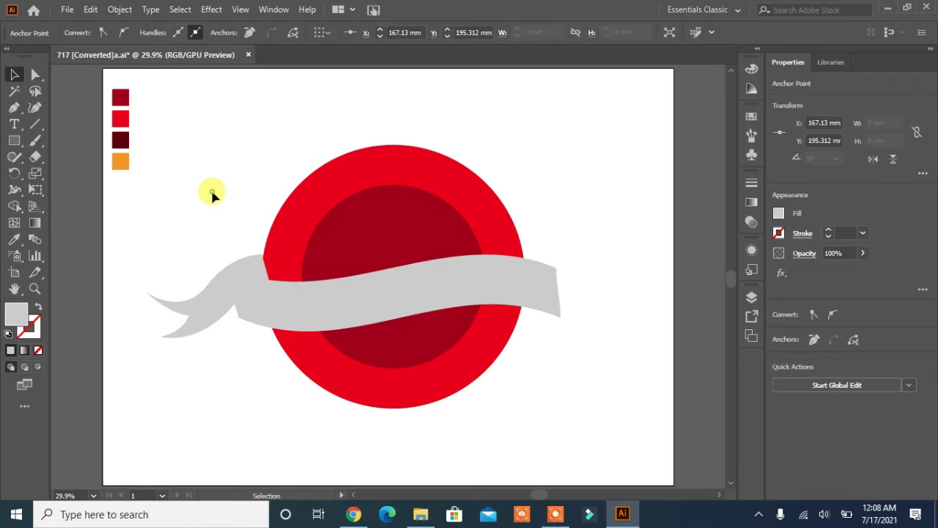
# Step: Rotate the left ribbon tail about 7° clockwise and nudge it up against the banner's left end
pyautogui.click(224, 326)
pyautogui.moveTo(212, 337); pyautogui.dragTo(212, 352)
pyautogui.moveTo(140, 247); pyautogui.dragTo(147, 238)
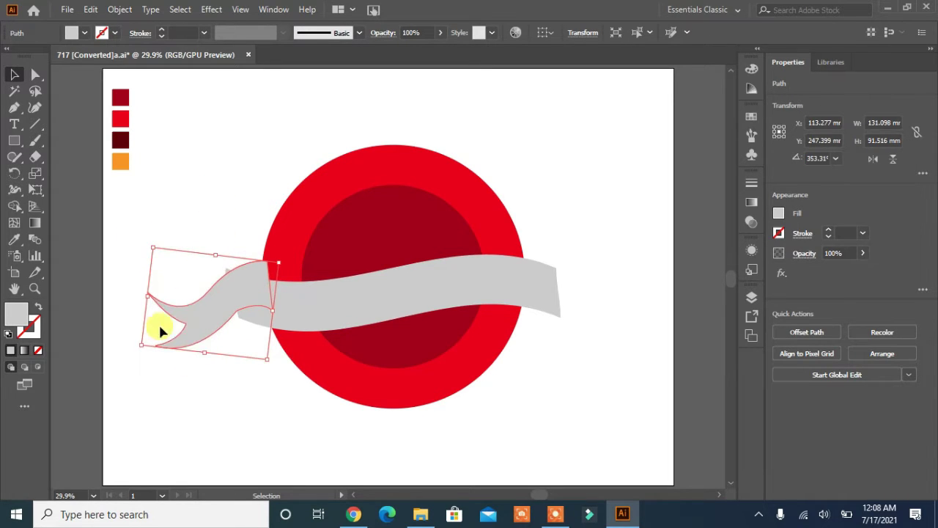
pyautogui.moveTo(204, 322); pyautogui.dragTo(203, 316)
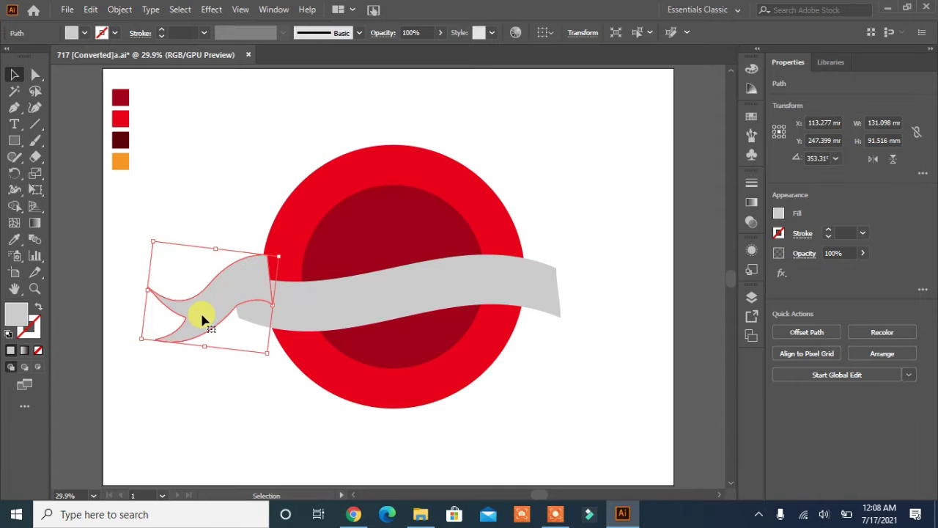
pyautogui.click(105, 340)
# Step: Send the left ribbon tail to the back, behind the red circle and the banner, and clear the selection
pyautogui.click(280, 315)
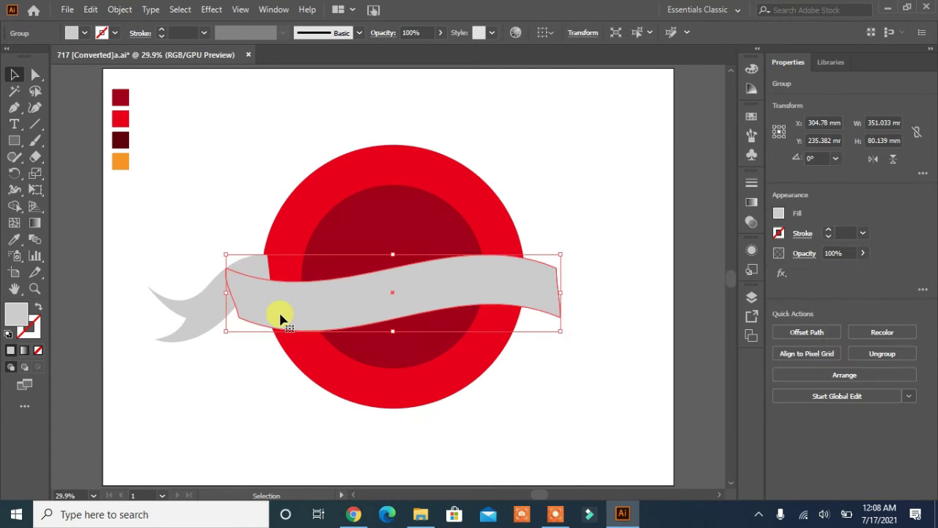
pyautogui.click(187, 330)
pyautogui.rightClick(187, 331)
pyautogui.moveTo(306, 250)
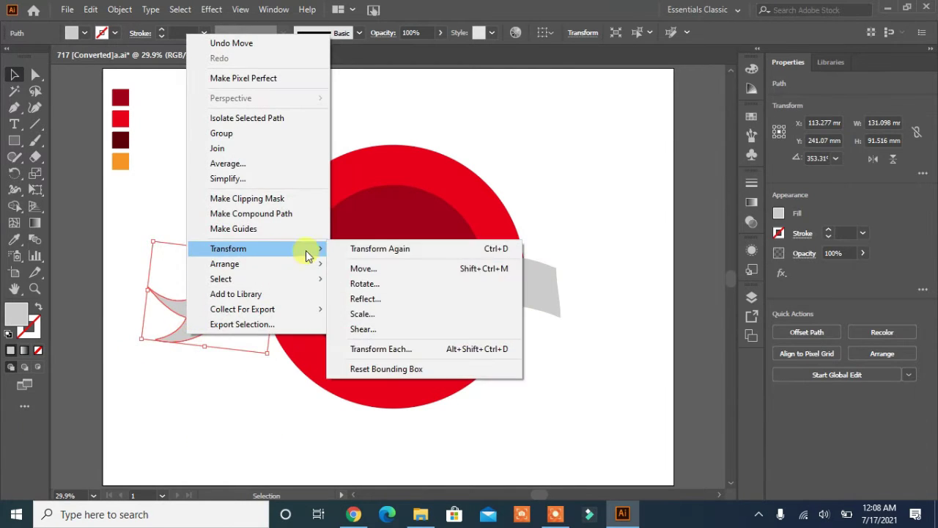
pyautogui.moveTo(331, 270)
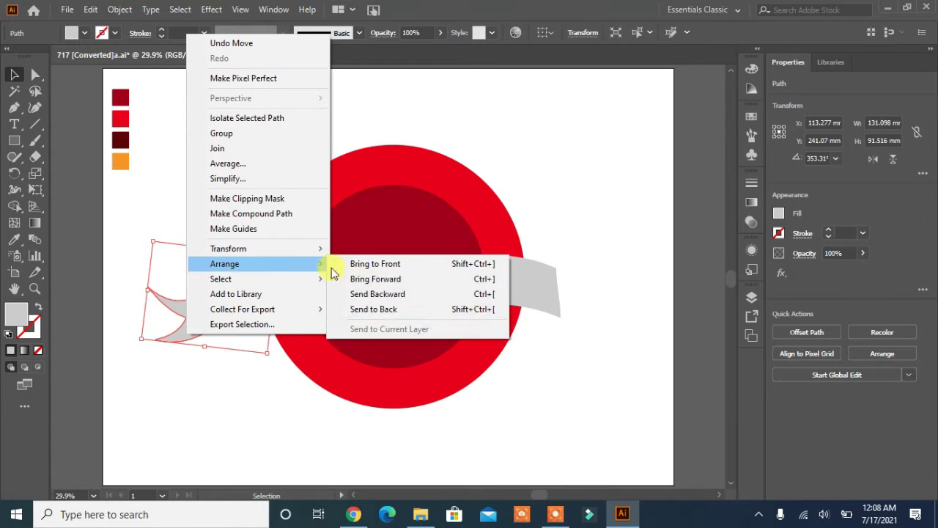
pyautogui.click(382, 308)
pyautogui.click(247, 404)
pyautogui.click(308, 312)
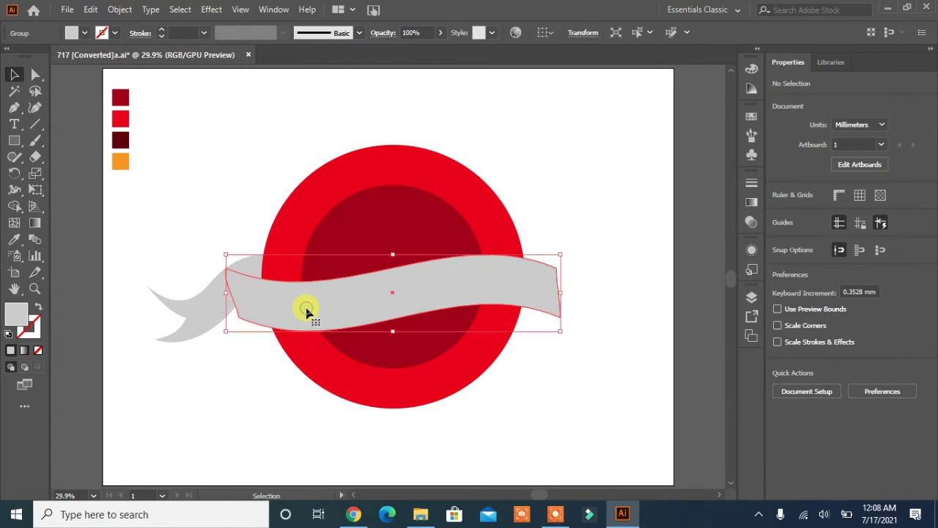
pyautogui.click(225, 448)
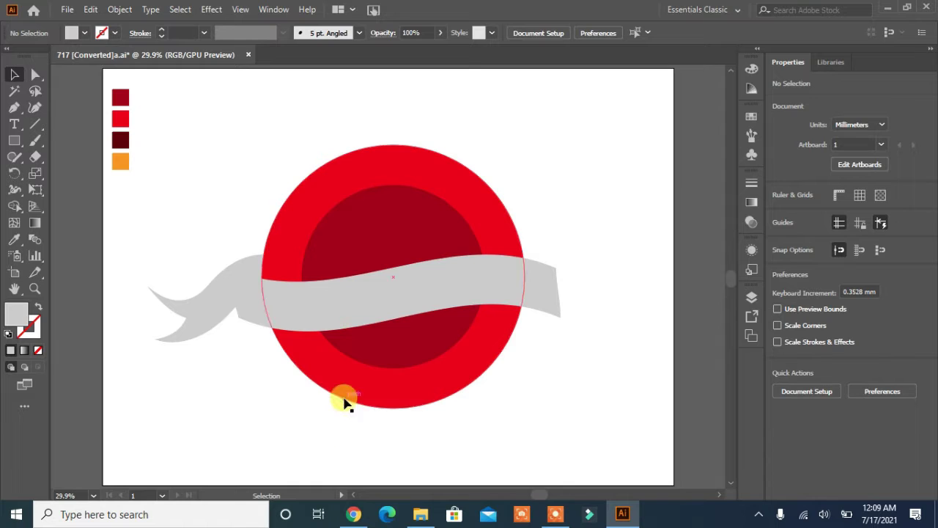
# Step: Draw a closed, forked ribbon tail about 125 by 57 mm at the banner's right end using the Pen tool
pyautogui.click(14, 108)
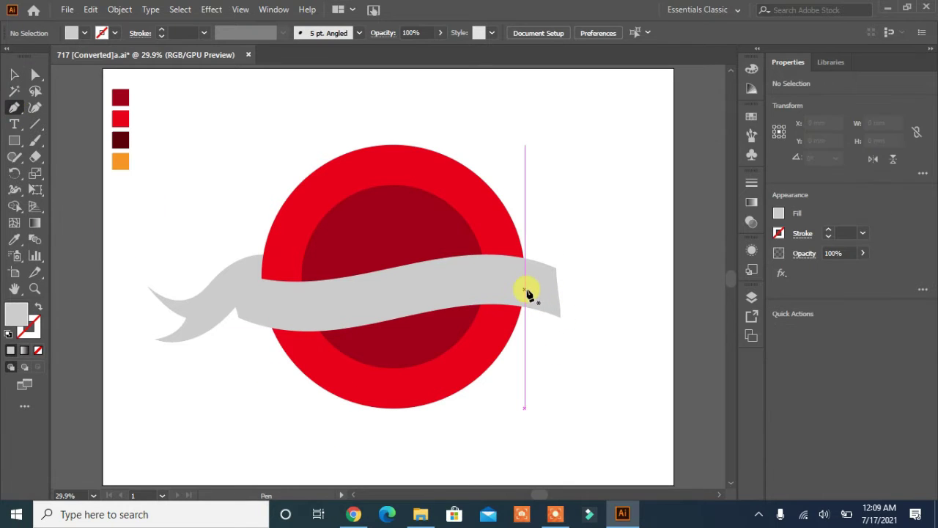
pyautogui.hotkey('ctrl', 'z')
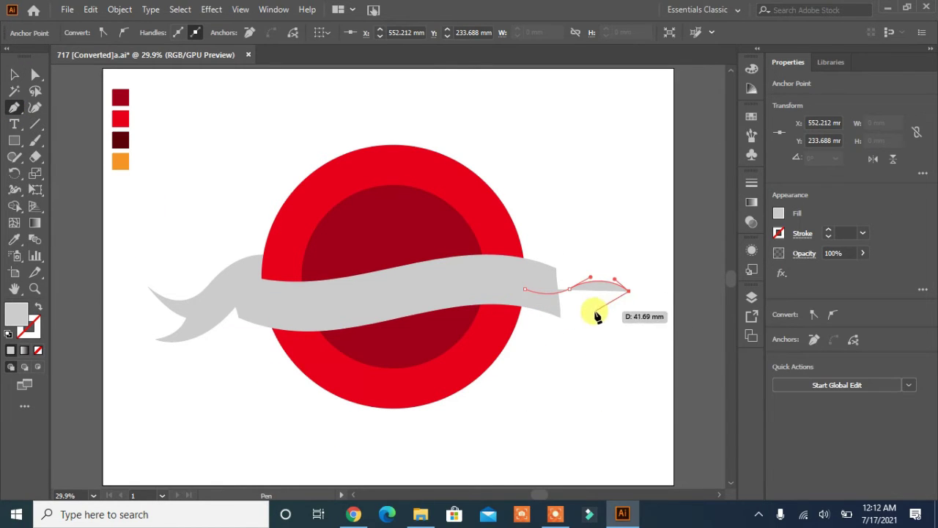
pyautogui.click(590, 312)
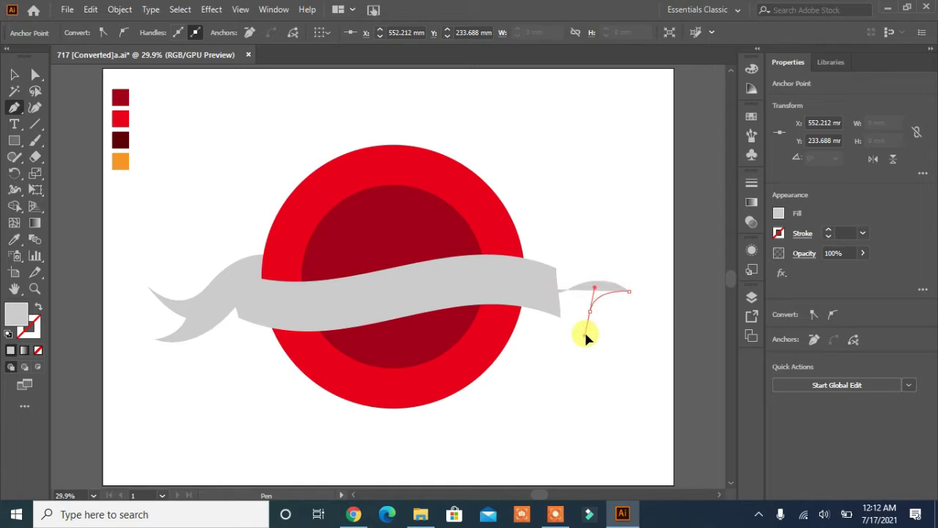
pyautogui.moveTo(586, 334); pyautogui.dragTo(523, 306)
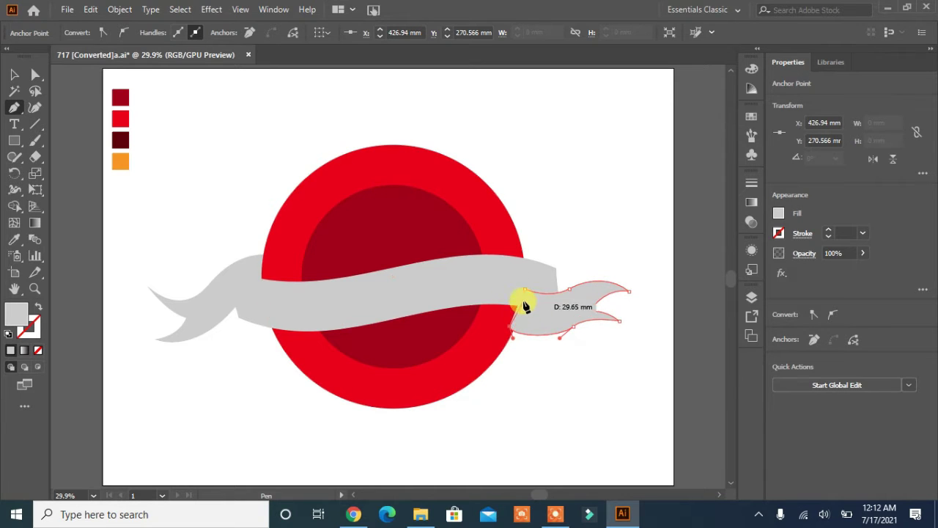
pyautogui.click(524, 292)
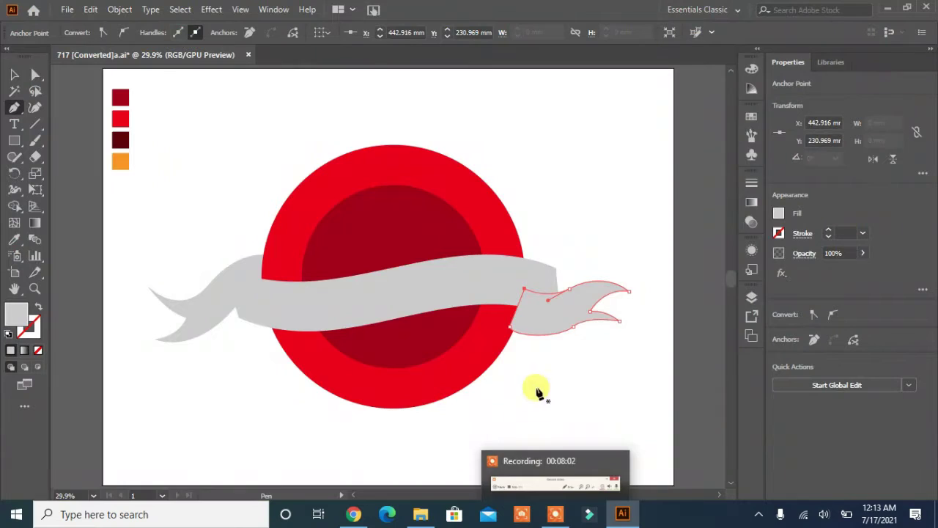
# Step: Reshape the right tail's lower edge and fork by adjusting its anchor points and curve handles
pyautogui.click(14, 74)
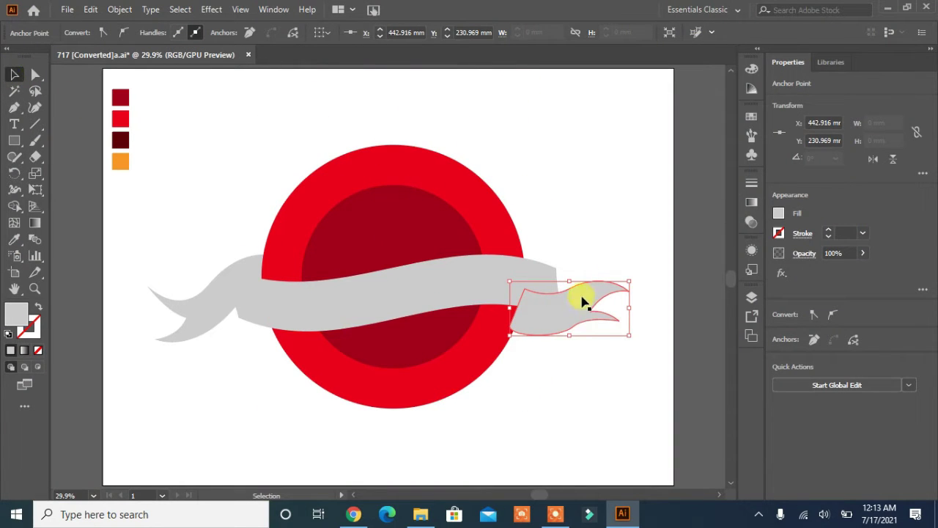
pyautogui.click(577, 318)
pyautogui.click(36, 74)
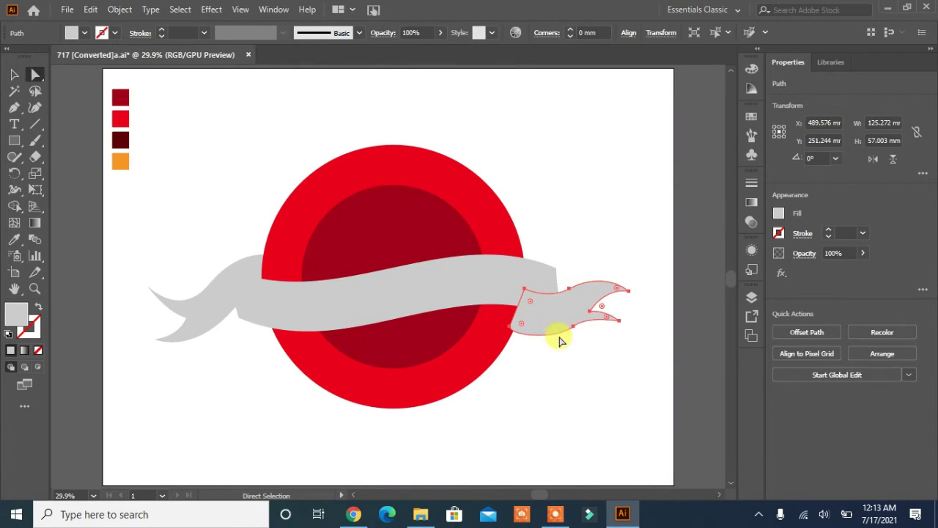
pyautogui.moveTo(572, 326); pyautogui.dragTo(606, 317)
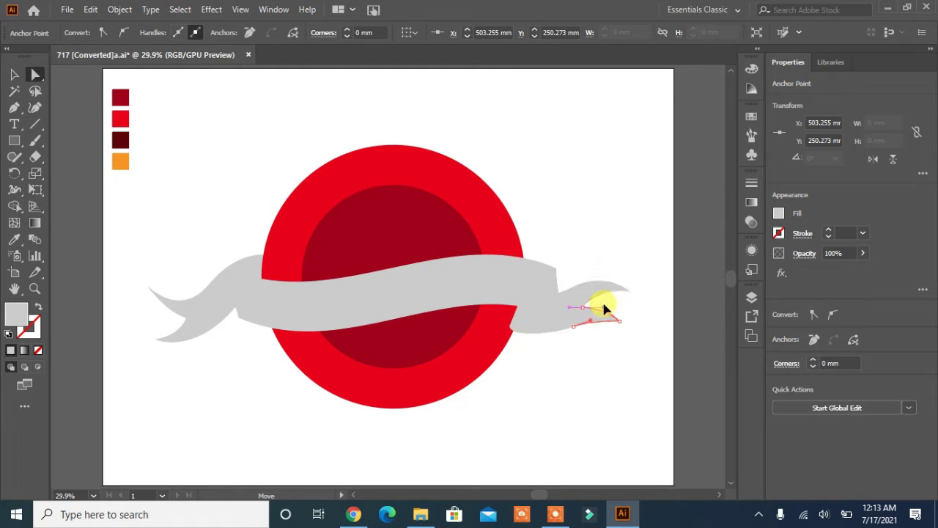
pyautogui.click(572, 361)
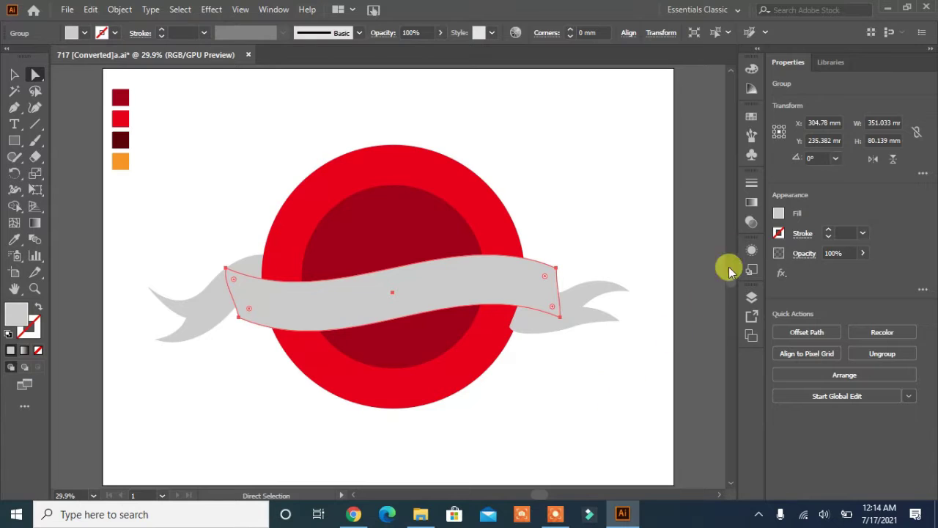
# Step: Fill the wavy banner with a linear black-and-white gradient, with a black stop at 97.42%, a white stop at 78.87% and a black stop near the start
pyautogui.click(753, 200)
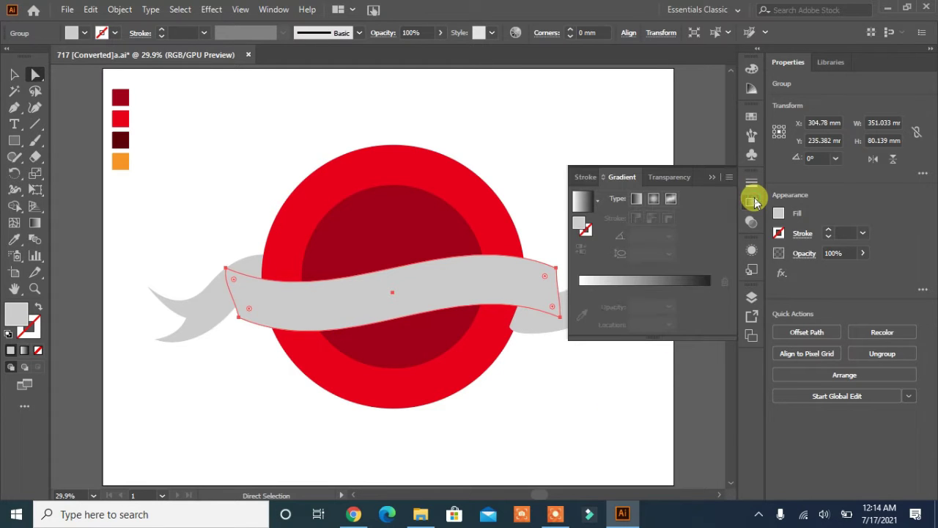
pyautogui.click(580, 202)
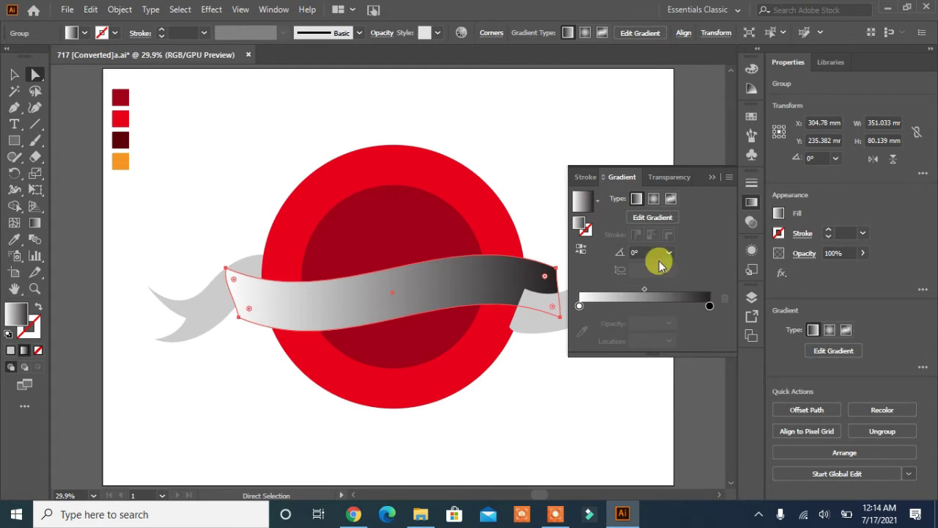
pyautogui.click(711, 306)
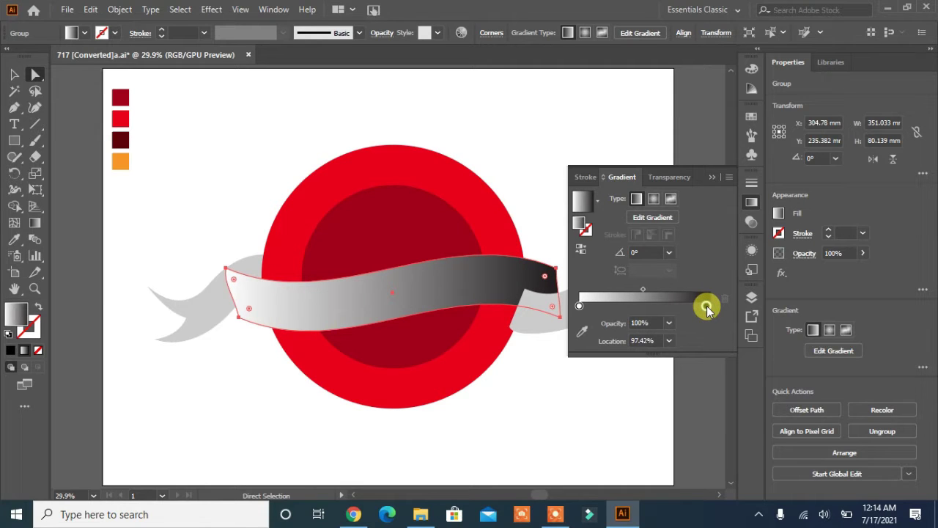
pyautogui.moveTo(707, 310); pyautogui.dragTo(684, 308)
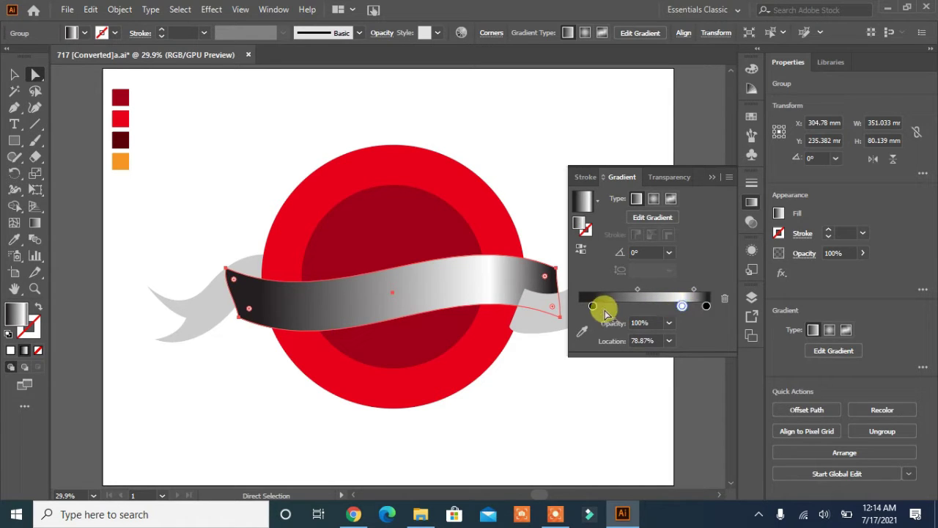
# Step: Arrange alternating black and white gradient stops, with black at 0% and 22.42%, white between them, and the other white stop shifted toward the middle
pyautogui.moveTo(592, 305); pyautogui.dragTo(583, 306)
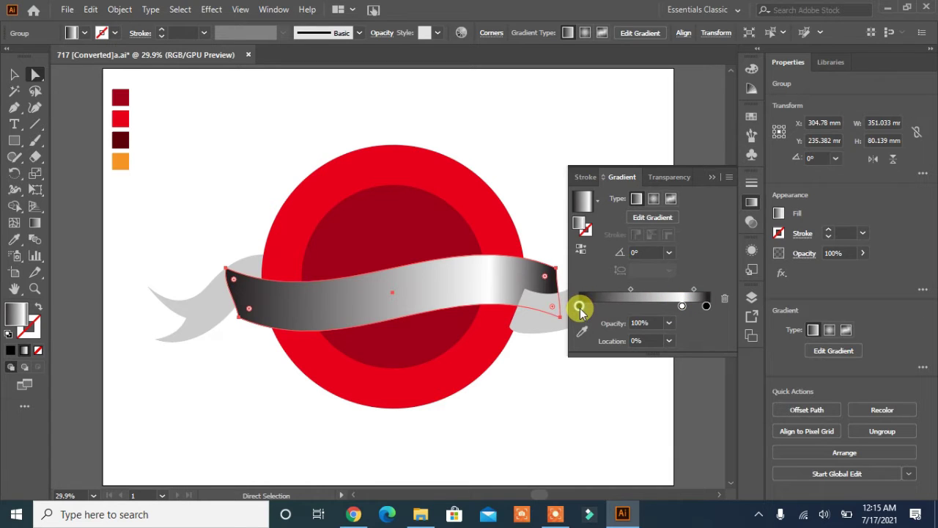
pyautogui.moveTo(584, 310); pyautogui.dragTo(620, 315)
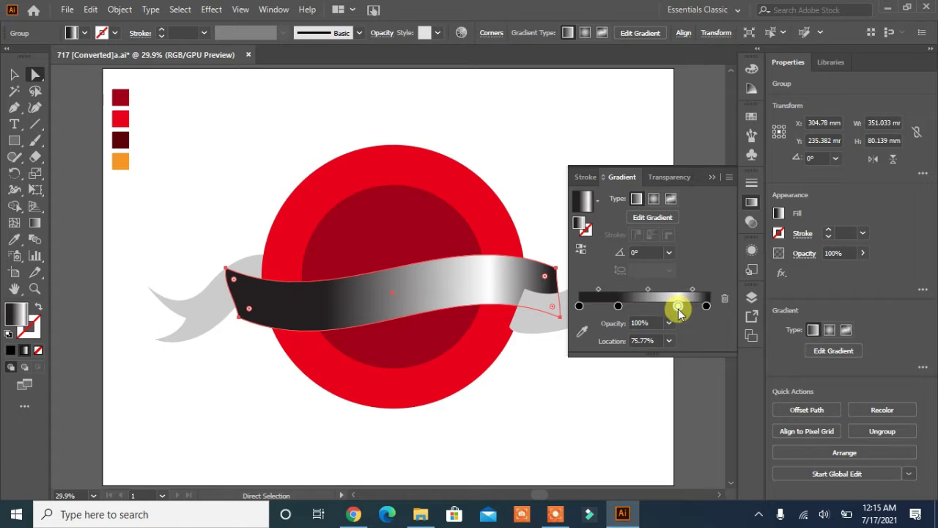
pyautogui.click(596, 307)
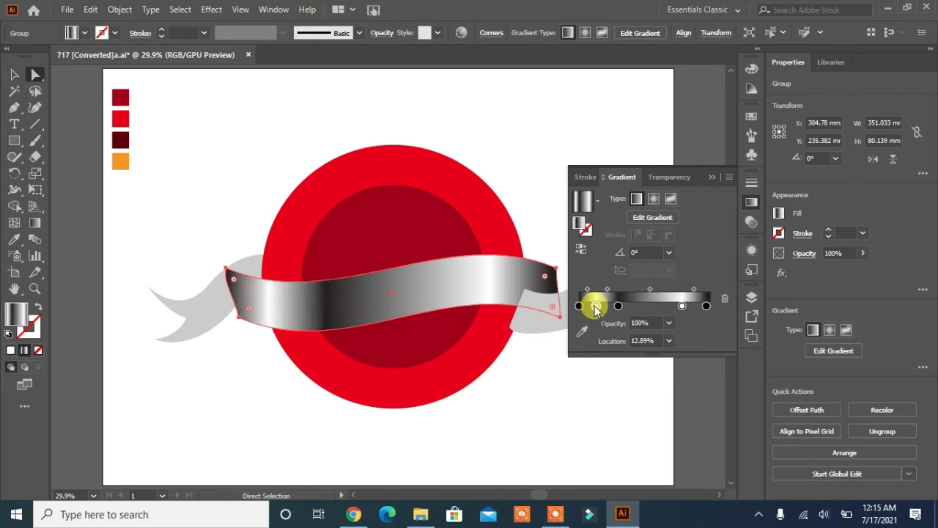
pyautogui.moveTo(595, 309)
pyautogui.mouseDown()
pyautogui.moveTo(640, 301)
pyautogui.moveTo(592, 303)
pyautogui.moveTo(608, 312)
pyautogui.mouseUp()
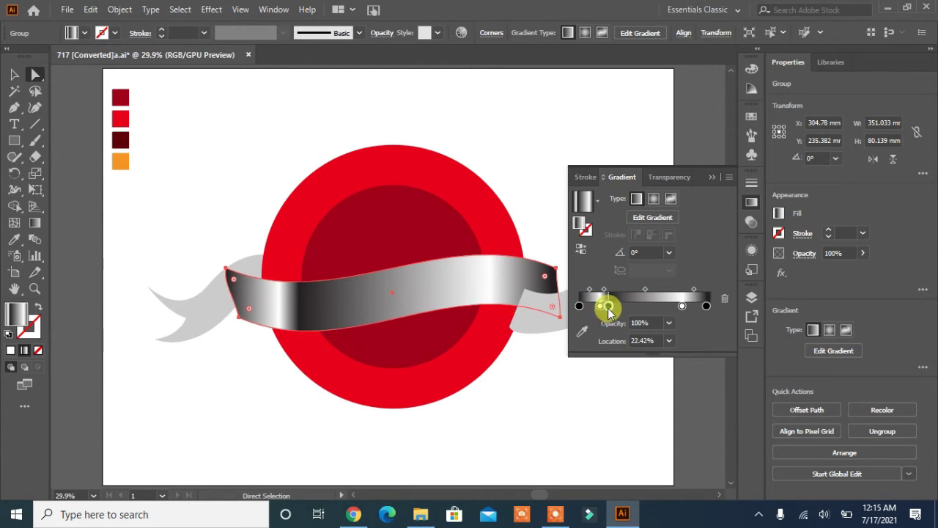
pyautogui.moveTo(683, 306); pyautogui.dragTo(665, 309)
pyautogui.click(579, 307)
pyautogui.click(86, 33)
pyautogui.click(582, 334)
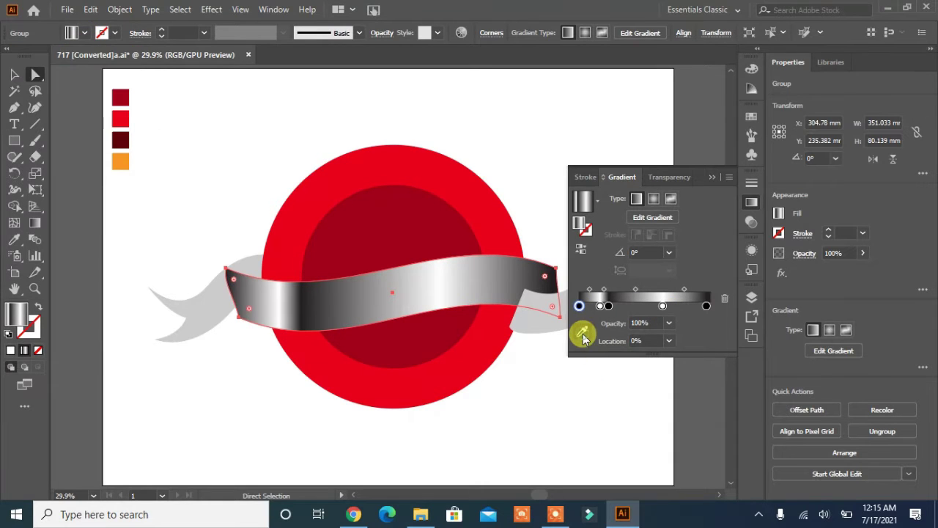
pyautogui.click(585, 332)
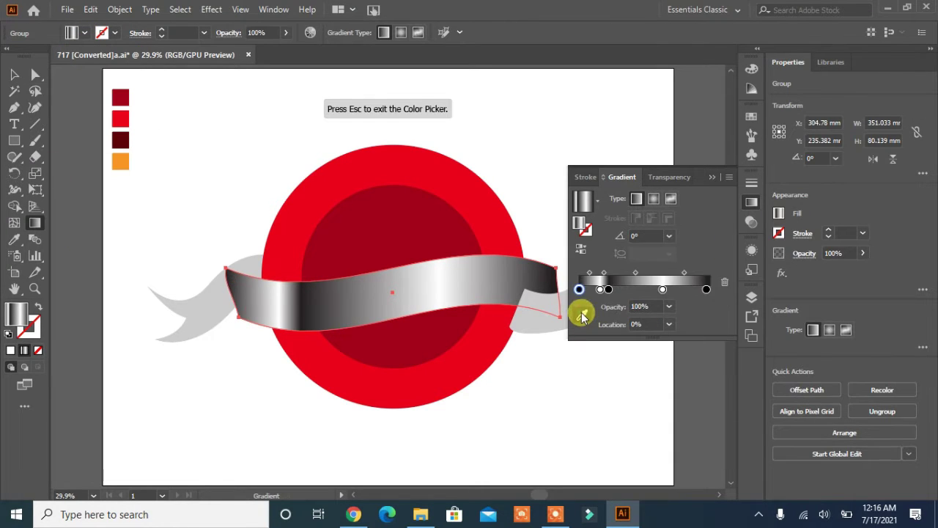
pyautogui.click(582, 316)
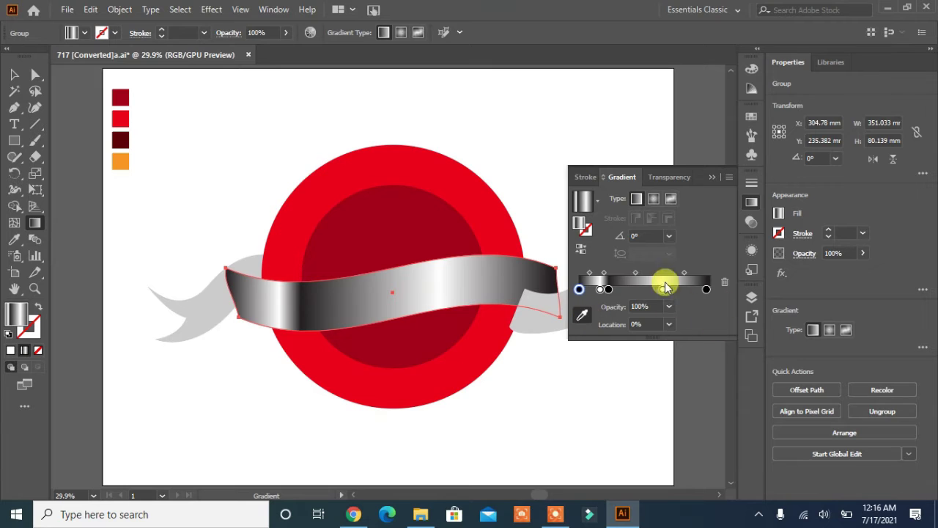
# Step: Recolor the banner's black gradient stop at 0% with a dark grey swatch
pyautogui.doubleClick(580, 289)
pyautogui.click(533, 362)
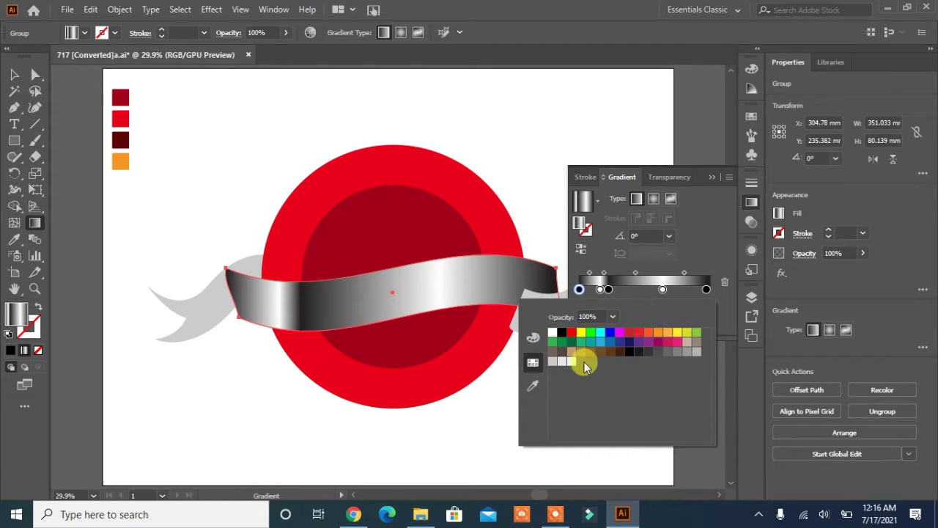
pyautogui.click(579, 289)
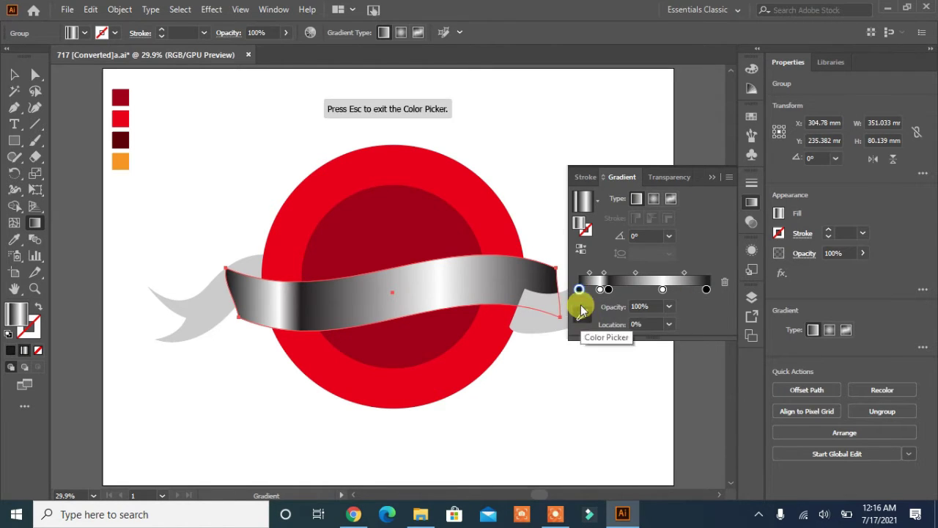
pyautogui.doubleClick(579, 289)
pyautogui.click(648, 354)
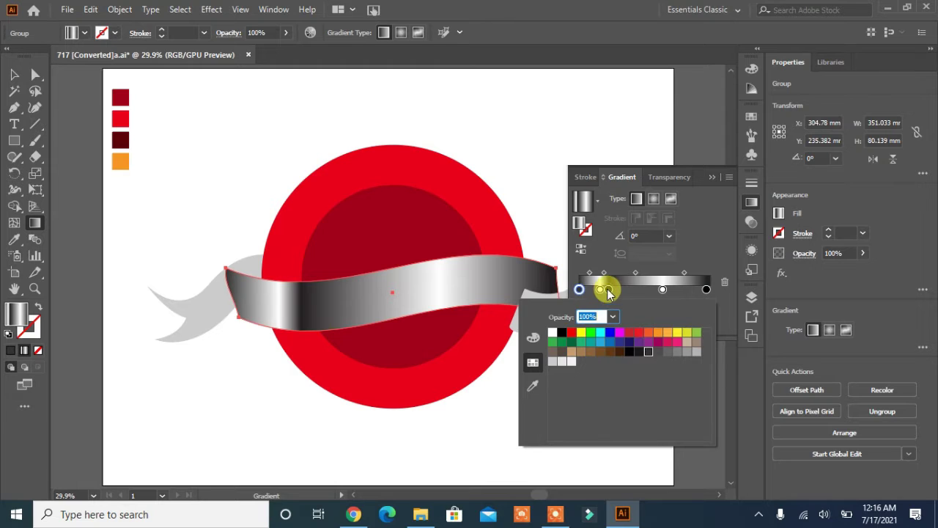
# Step: Apply the same dark grey swatch to the black gradient stops at 22.42% and 97.42%
pyautogui.doubleClick(609, 289)
pyautogui.click(645, 354)
pyautogui.click(706, 289)
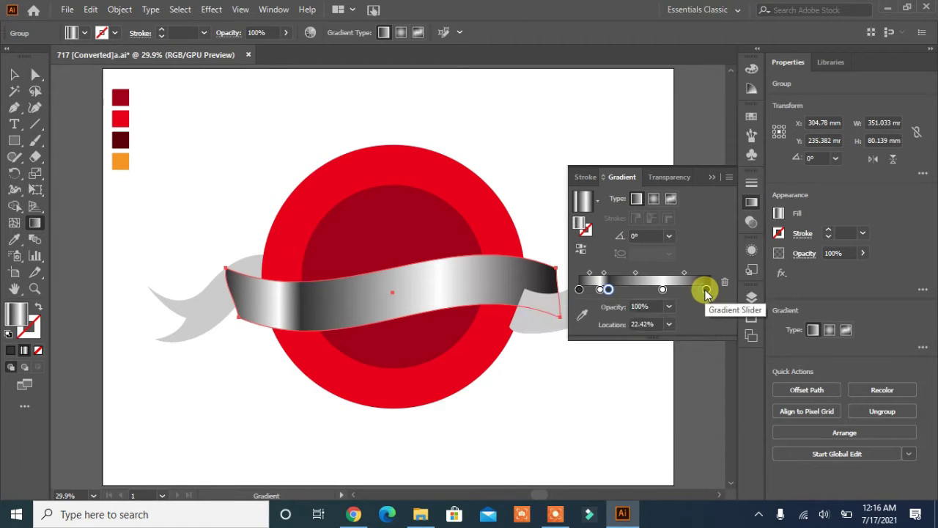
pyautogui.doubleClick(706, 289)
pyautogui.click(648, 354)
pyautogui.click(712, 245)
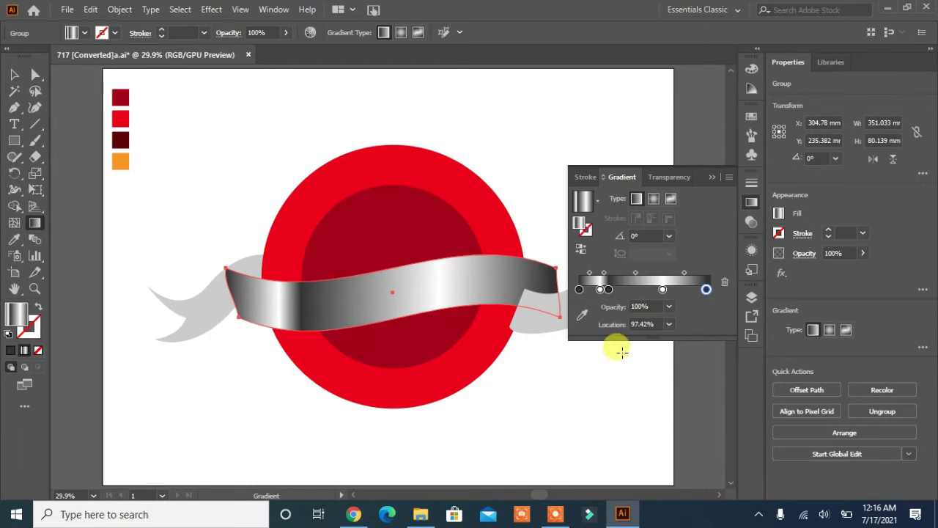
# Step: Move the banner's second dark grey gradient stop to 23.97% and deselect the banner
pyautogui.moveTo(609, 289); pyautogui.dragTo(612, 289)
pyautogui.press('v')
pyautogui.click(215, 168)
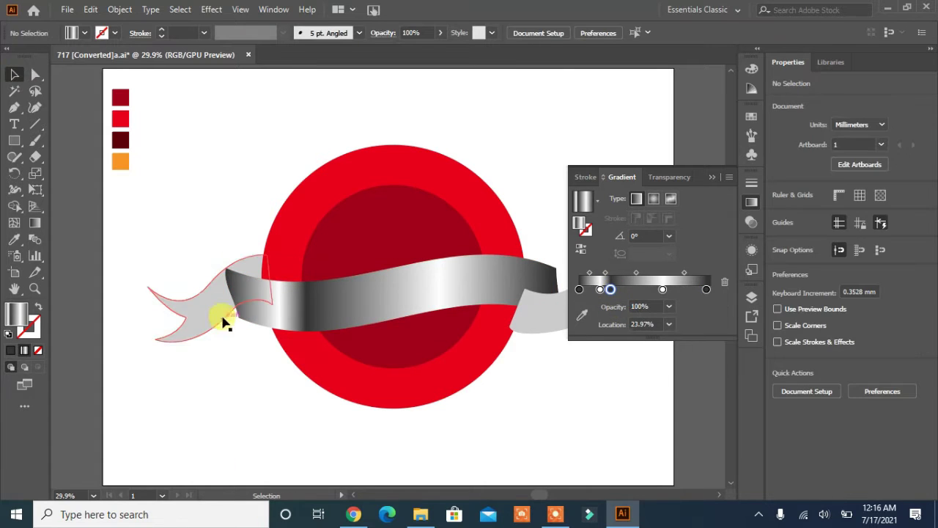
# Step: Fill both the left and right ribbon tails with the banner's dark grey and white linear gradient
pyautogui.click(220, 321)
pyautogui.click(583, 206)
pyautogui.click(712, 176)
pyautogui.click(539, 311)
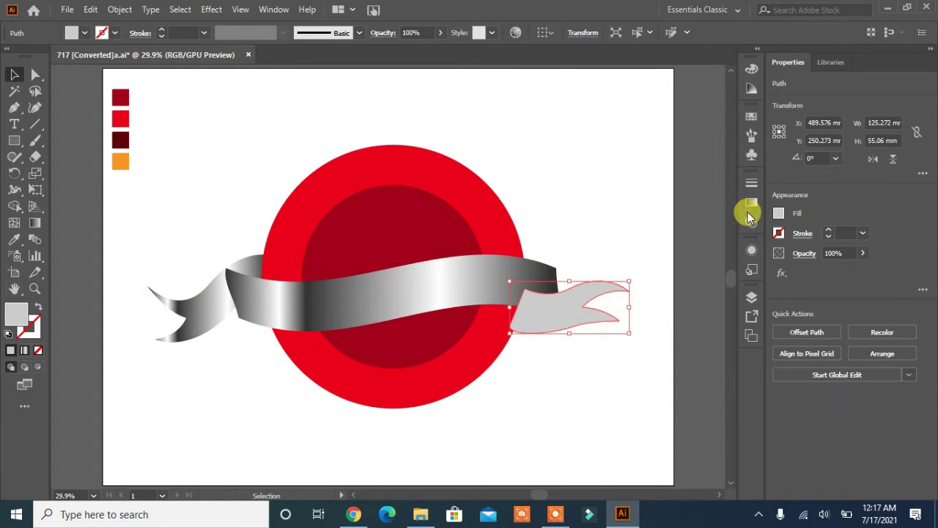
pyautogui.click(752, 202)
pyautogui.click(581, 202)
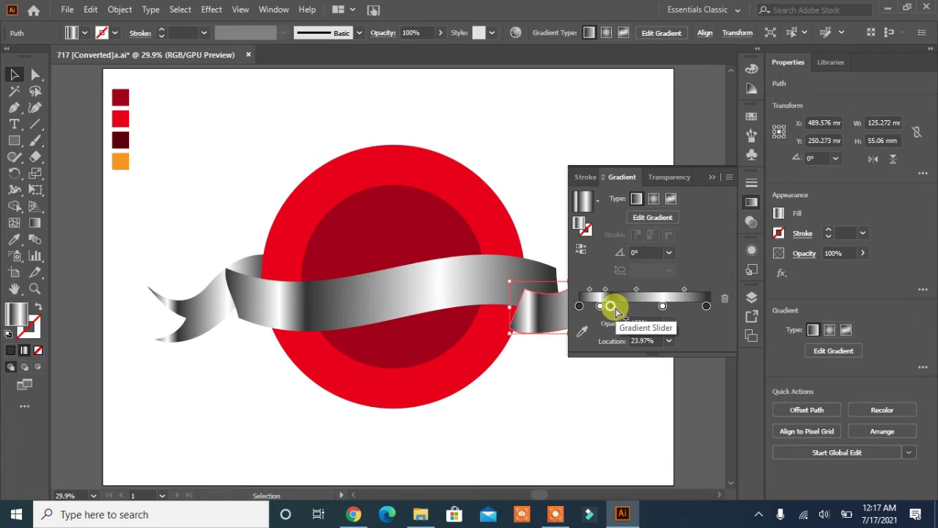
# Step: Rearrange the right tail's gradient stops, placing one at 43.04%, and send the tail backward behind the banner
pyautogui.moveTo(613, 305)
pyautogui.mouseDown()
pyautogui.moveTo(637, 307)
pyautogui.moveTo(578, 310)
pyautogui.moveTo(635, 308)
pyautogui.moveTo(624, 308)
pyautogui.moveTo(638, 308)
pyautogui.moveTo(637, 317)
pyautogui.mouseUp()
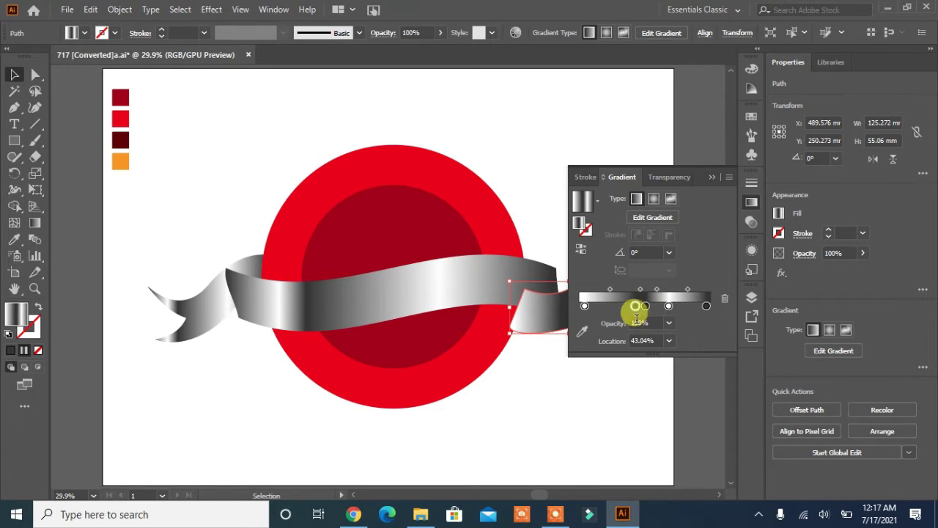
pyautogui.click(608, 390)
pyautogui.rightClick(579, 314)
pyautogui.moveTo(616, 248)
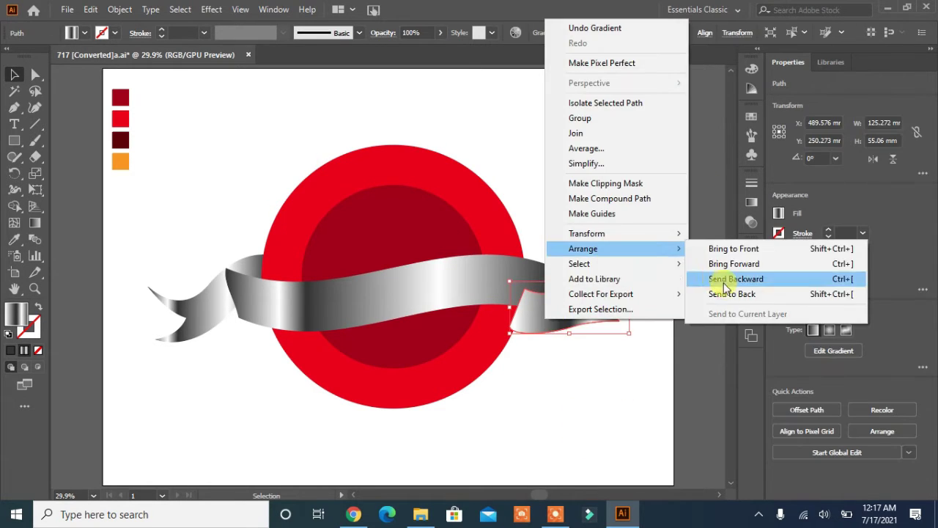
pyautogui.click(735, 278)
pyautogui.click(599, 393)
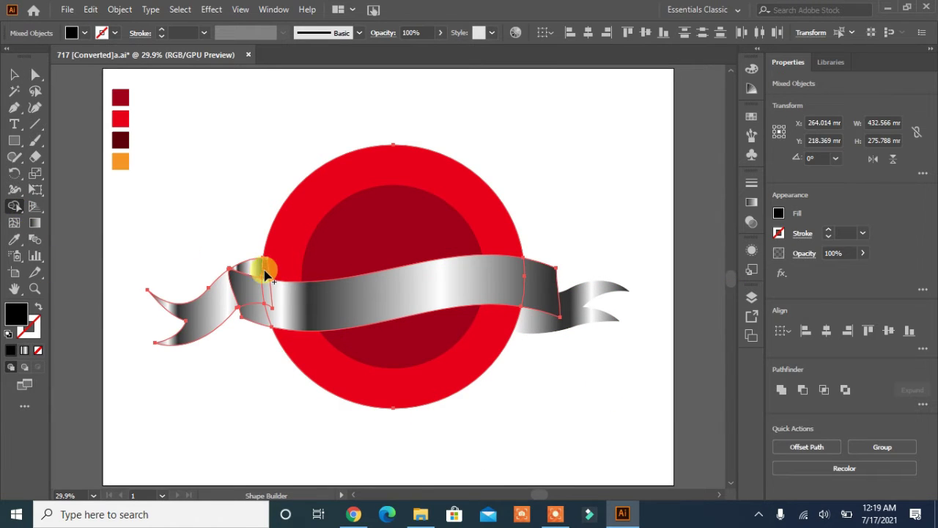
# Step: Separate the small fold between the left tail and the circle with Shape Builder, filling it black
pyautogui.click(252, 273)
pyautogui.click(14, 74)
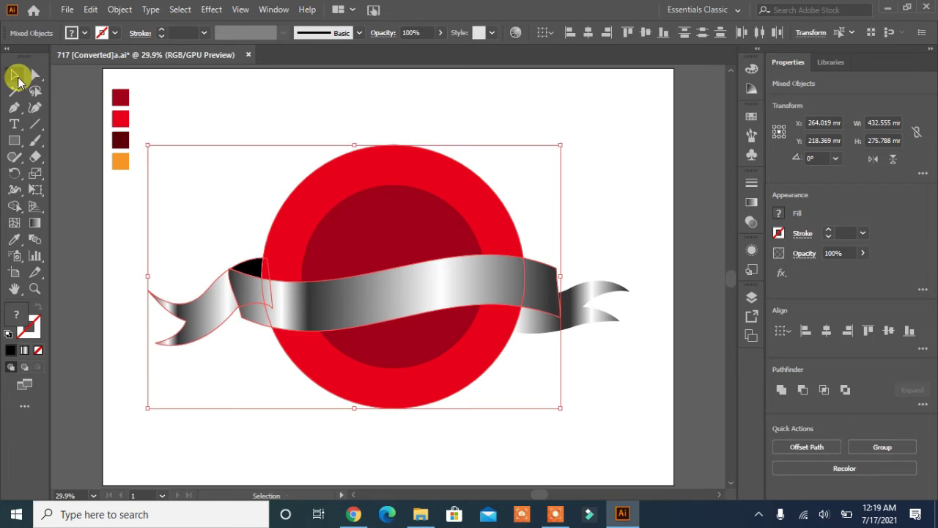
pyautogui.click(181, 467)
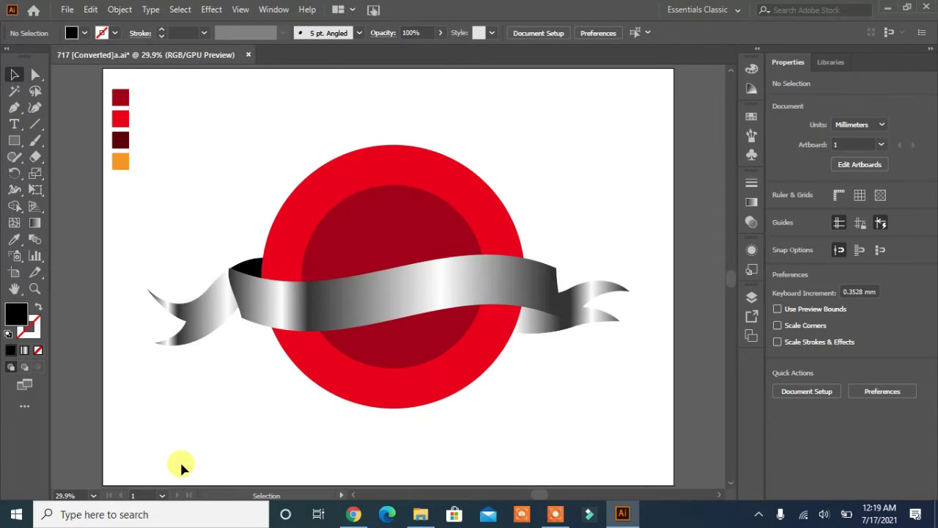
# Step: Nudge the black fold piece slightly upward to Y 207.001 mm
pyautogui.click(243, 268)
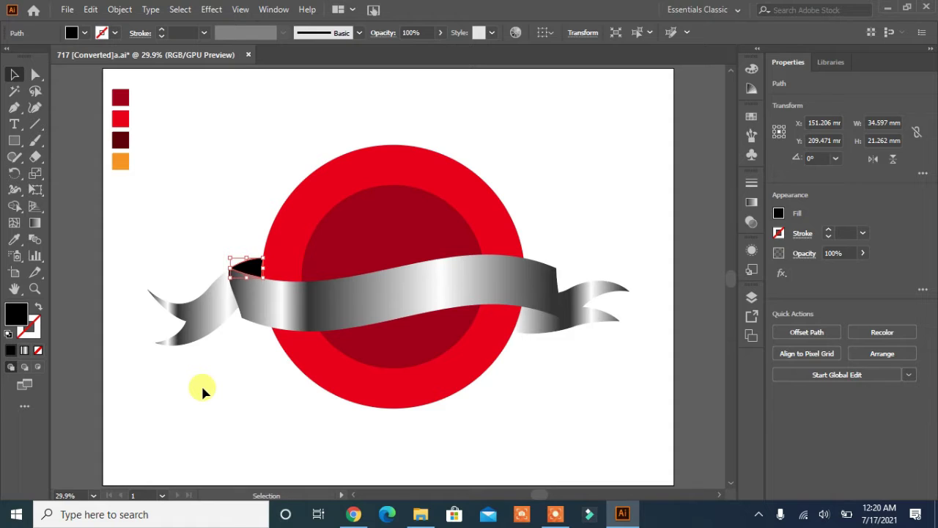
pyautogui.click(140, 212)
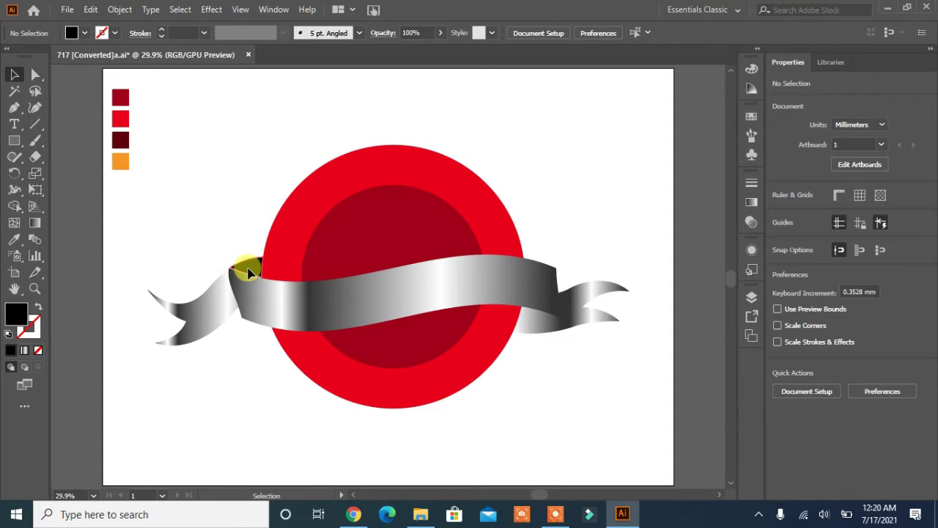
pyautogui.click(249, 272)
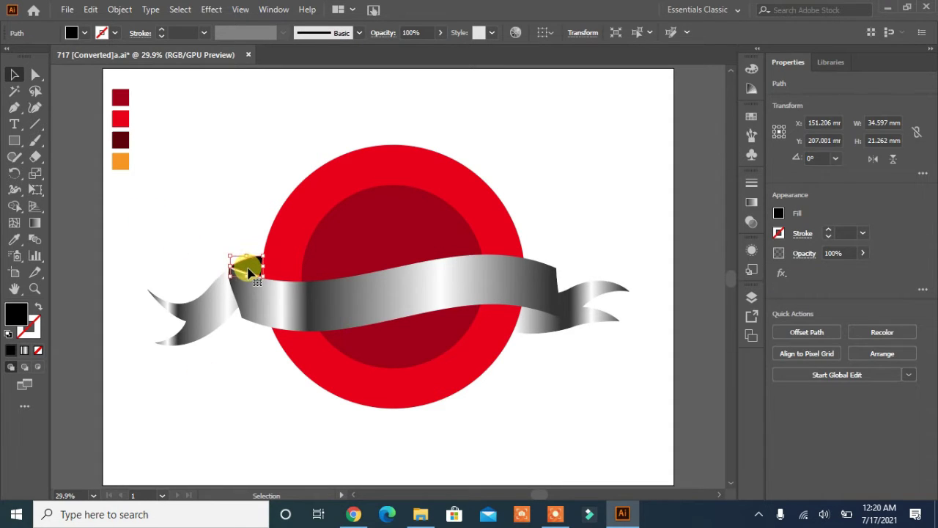
pyautogui.click(274, 382)
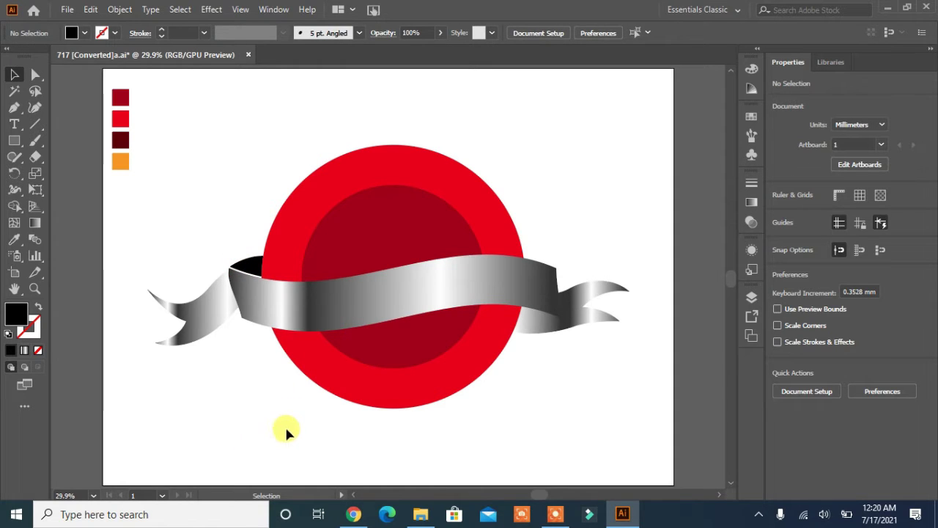
# Step: Spread the banner's gradient stops, with white near 18.56%, dark grey at about one third and white at about three quarters
pyautogui.click(297, 309)
pyautogui.click(751, 203)
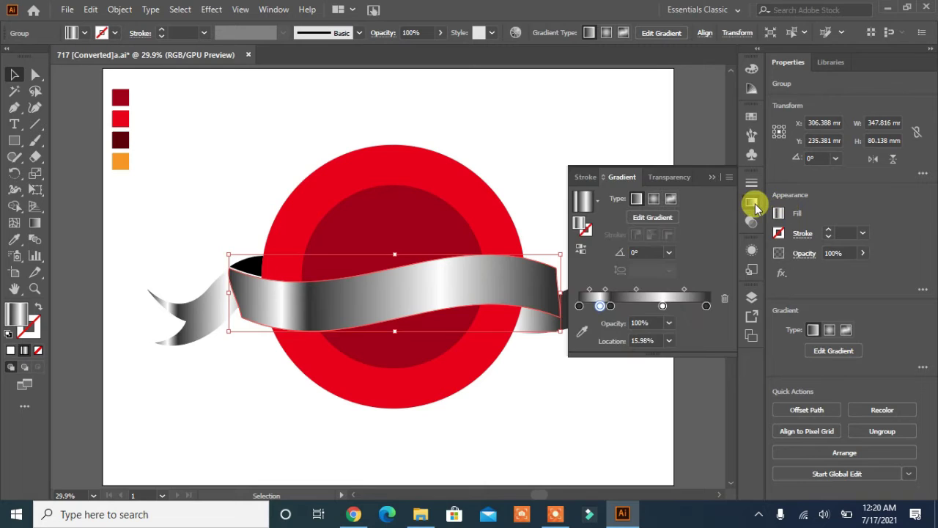
pyautogui.moveTo(615, 305); pyautogui.dragTo(665, 312)
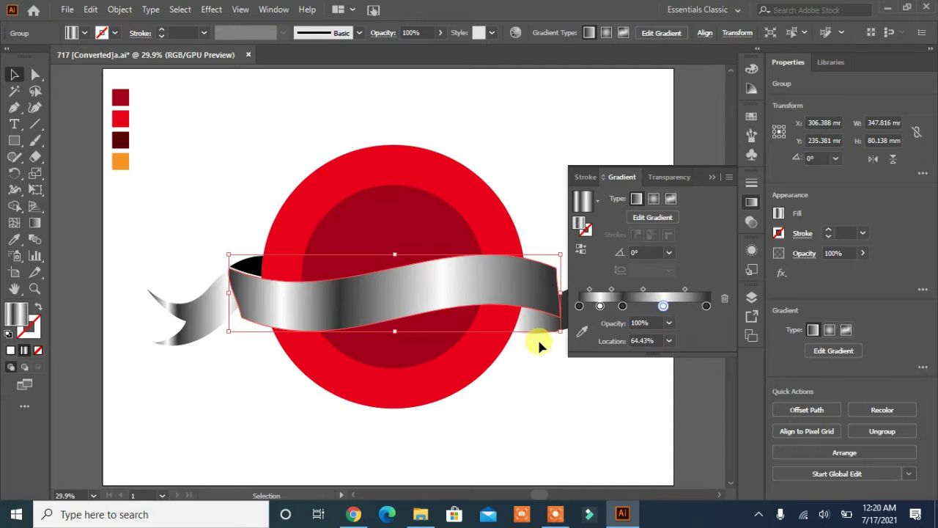
pyautogui.click(609, 294)
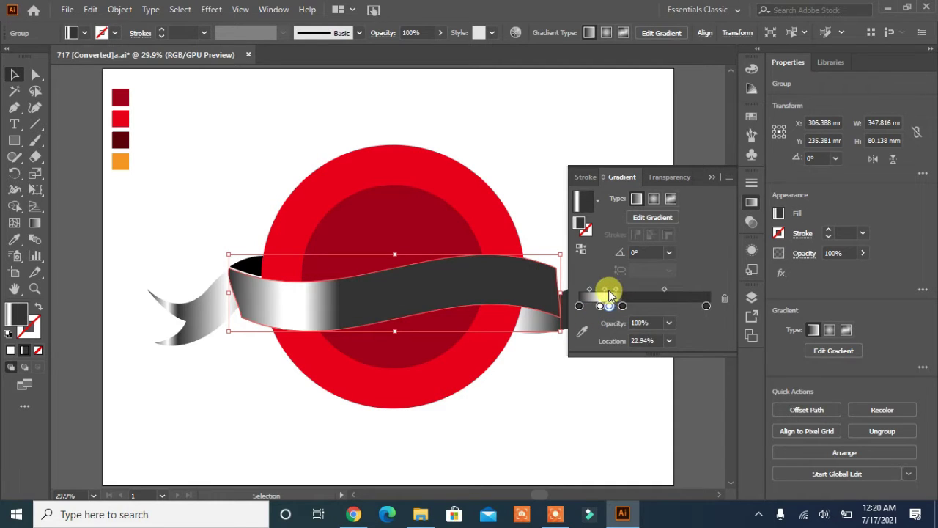
pyautogui.moveTo(622, 306)
pyautogui.mouseDown()
pyautogui.moveTo(682, 308)
pyautogui.moveTo(621, 312)
pyautogui.mouseUp()
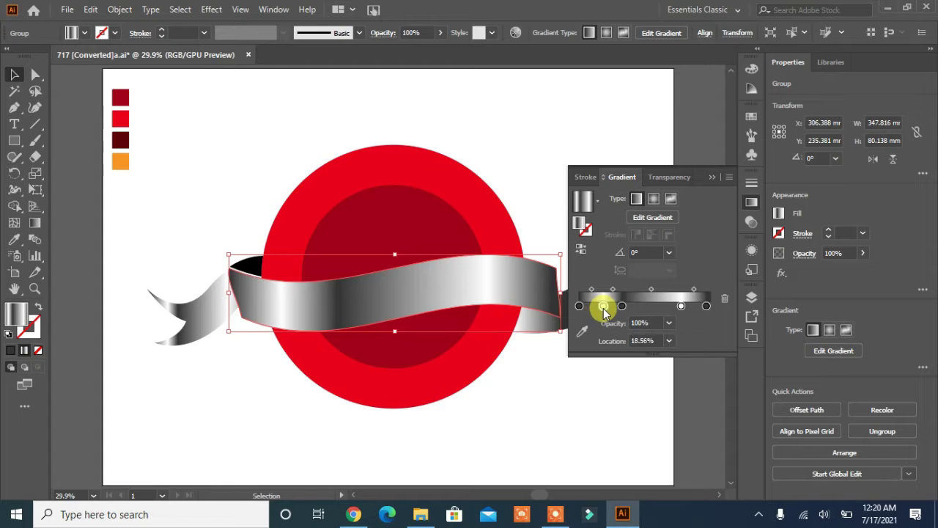
pyautogui.moveTo(606, 311); pyautogui.dragTo(604, 310)
pyautogui.click(528, 394)
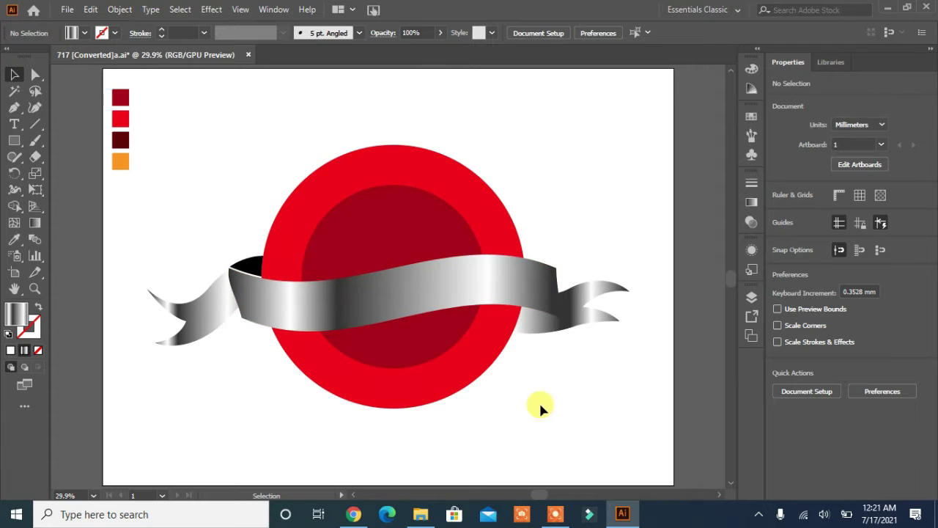
# Step: Draw an unfilled curved line about 342 mm wide along the banner's upper edge and adjust its middle handles to follow the wave
pyautogui.click(14, 107)
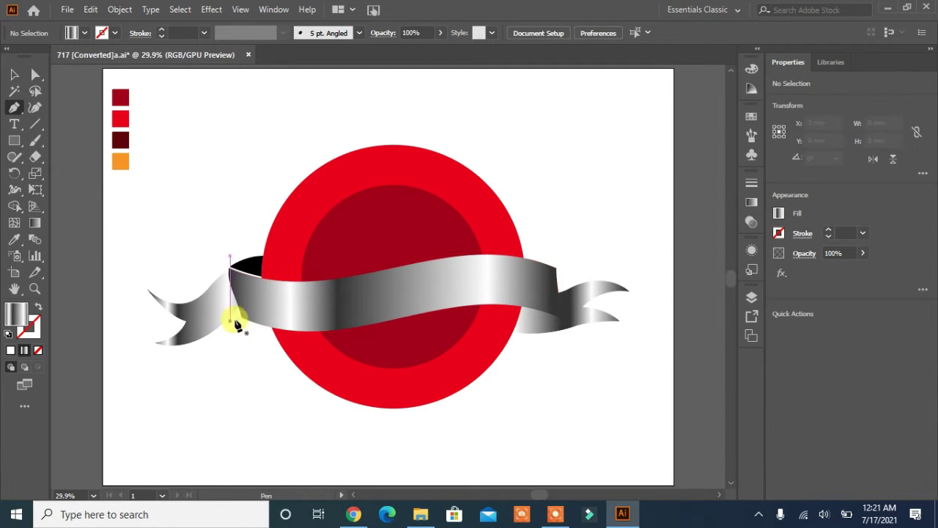
pyautogui.click(231, 277)
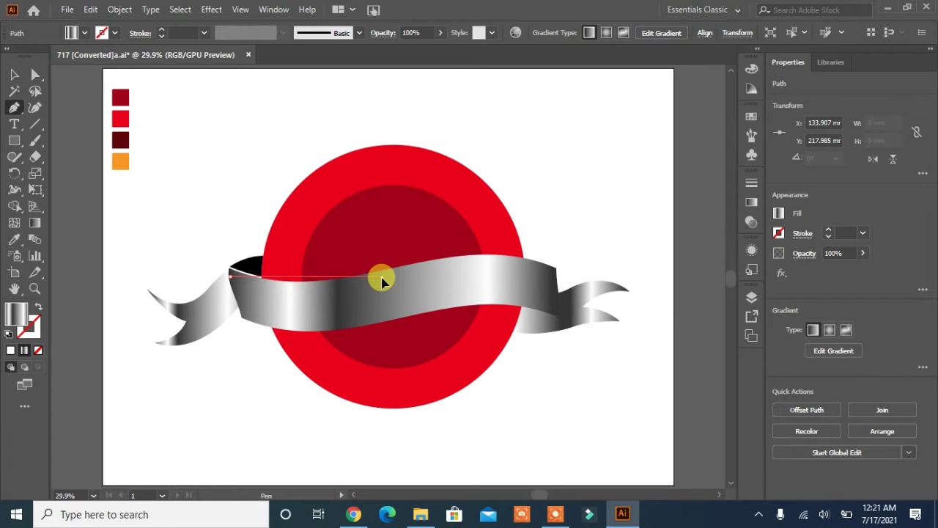
pyautogui.moveTo(382, 279); pyautogui.dragTo(471, 246)
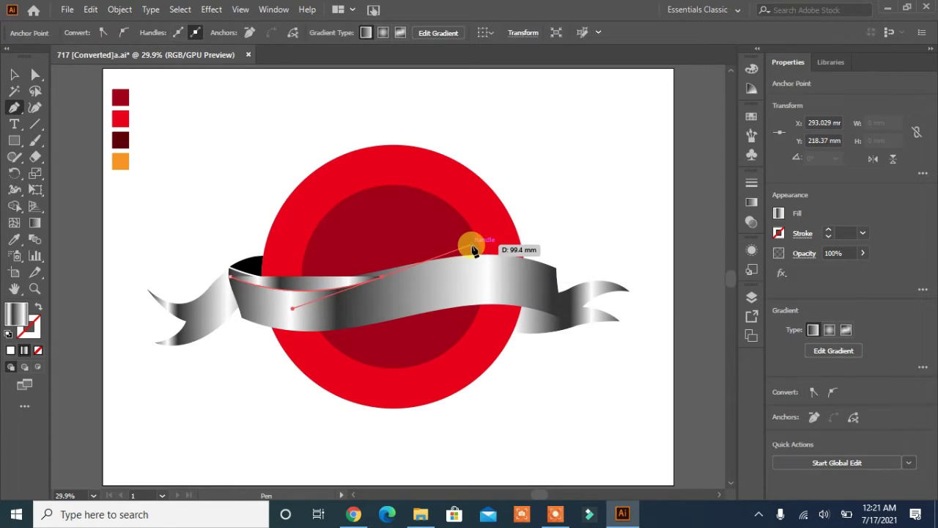
pyautogui.click(557, 273)
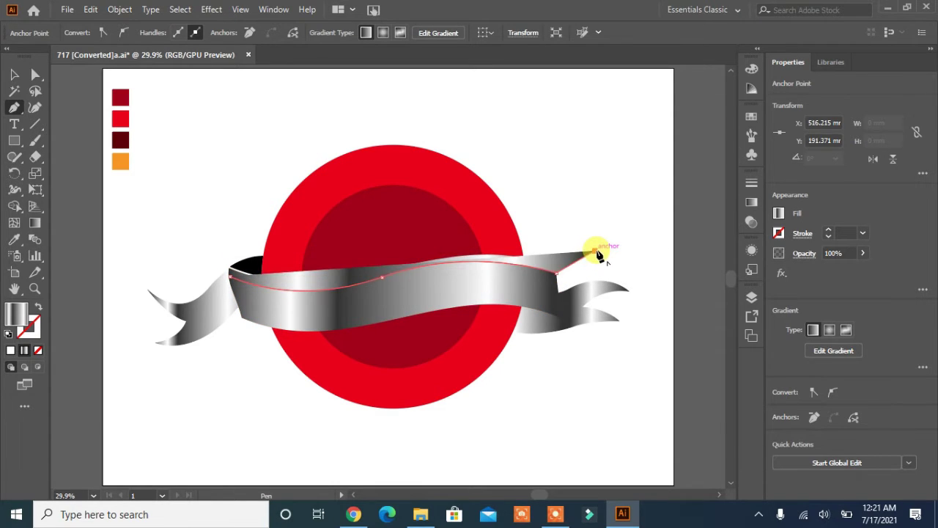
pyautogui.hotkey('ctrl', 'z')
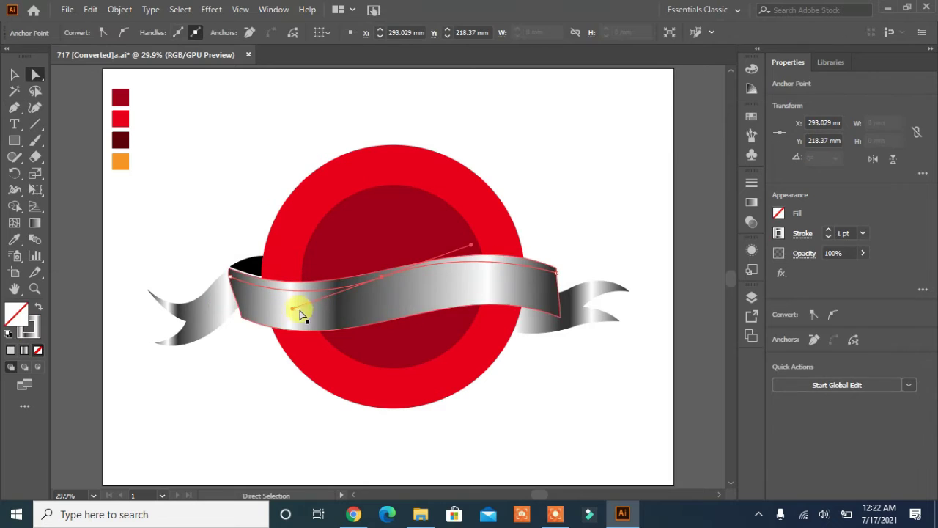
pyautogui.moveTo(292, 309)
pyautogui.mouseDown()
pyautogui.moveTo(266, 311)
pyautogui.moveTo(293, 297)
pyautogui.moveTo(283, 308)
pyautogui.mouseUp()
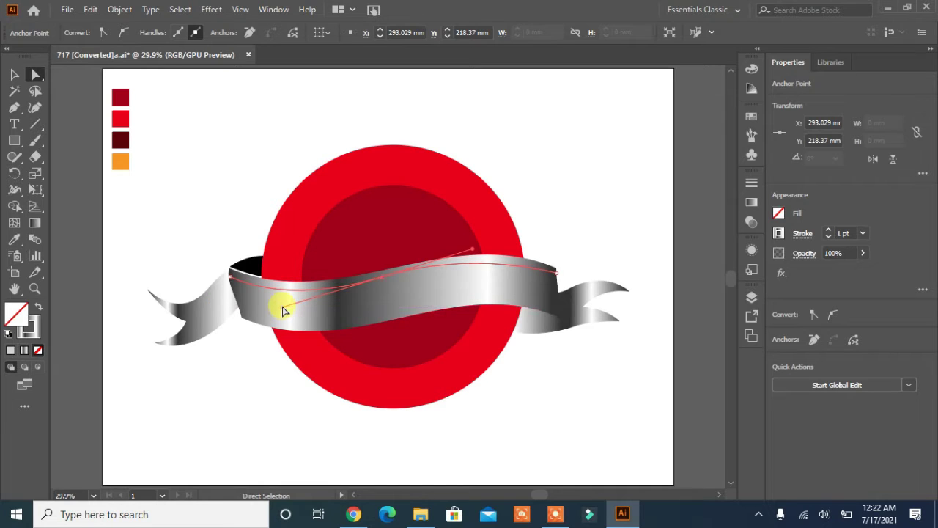
pyautogui.moveTo(472, 250); pyautogui.dragTo(504, 242)
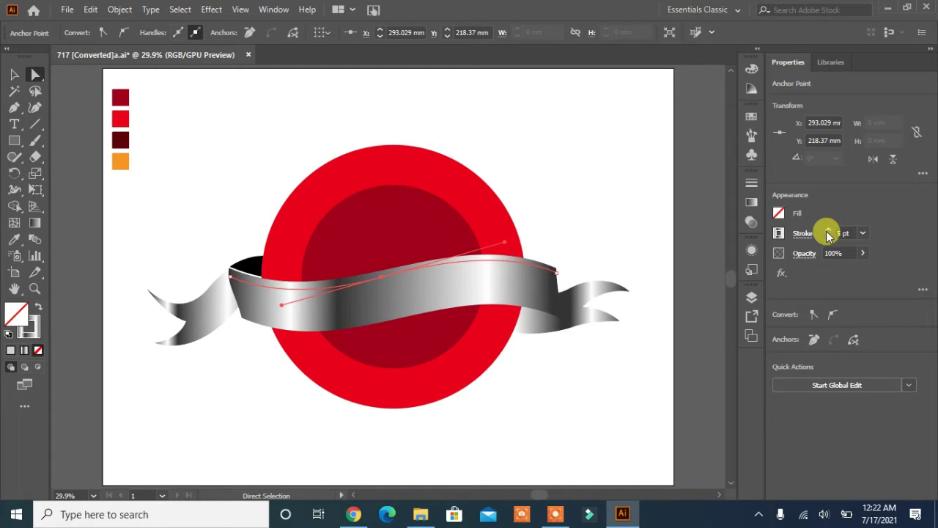
# Step: Give the trim line along the banner's upper edge a dark grey swatch stroke and set its weight to 4 pt
pyautogui.click(780, 233)
pyautogui.click(668, 310)
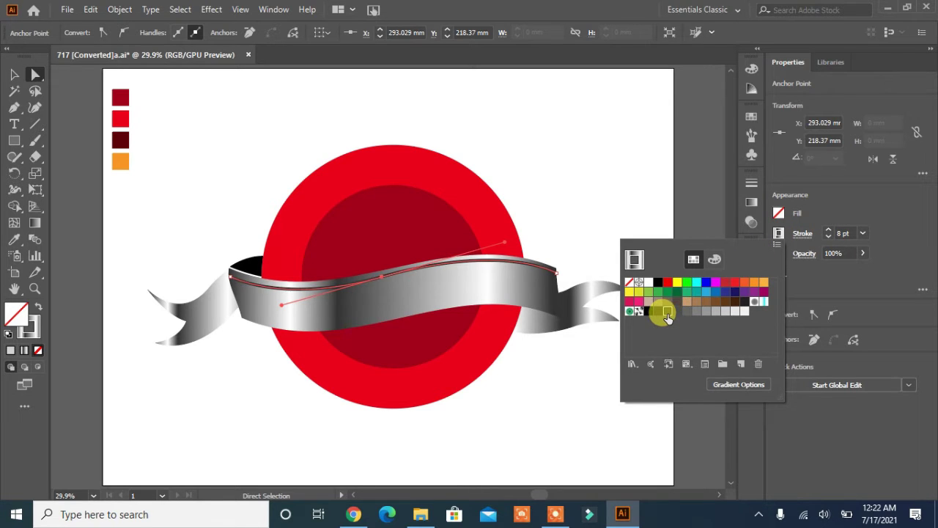
pyautogui.click(628, 210)
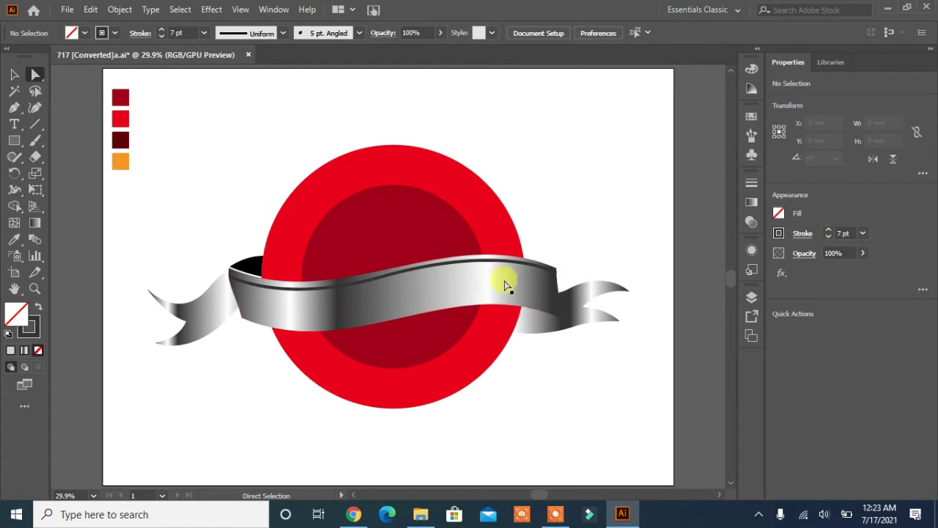
pyautogui.click(445, 267)
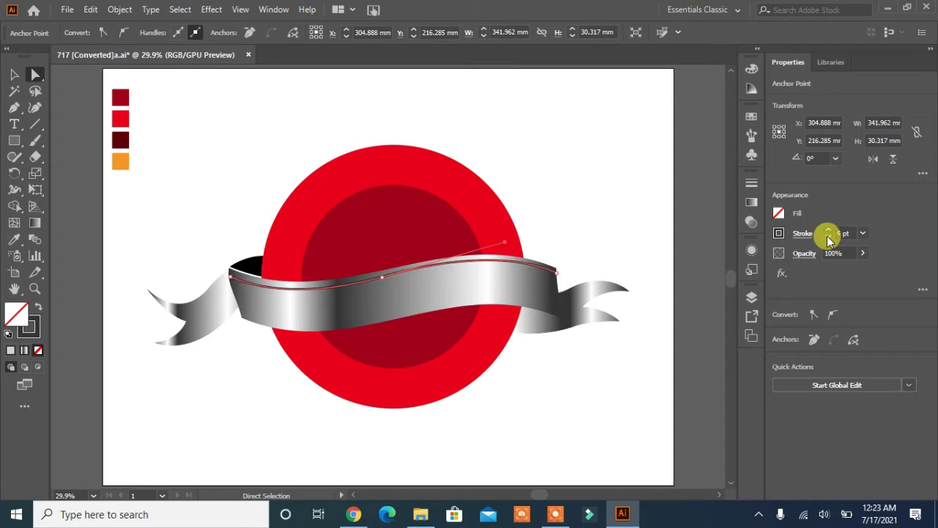
pyautogui.click(634, 231)
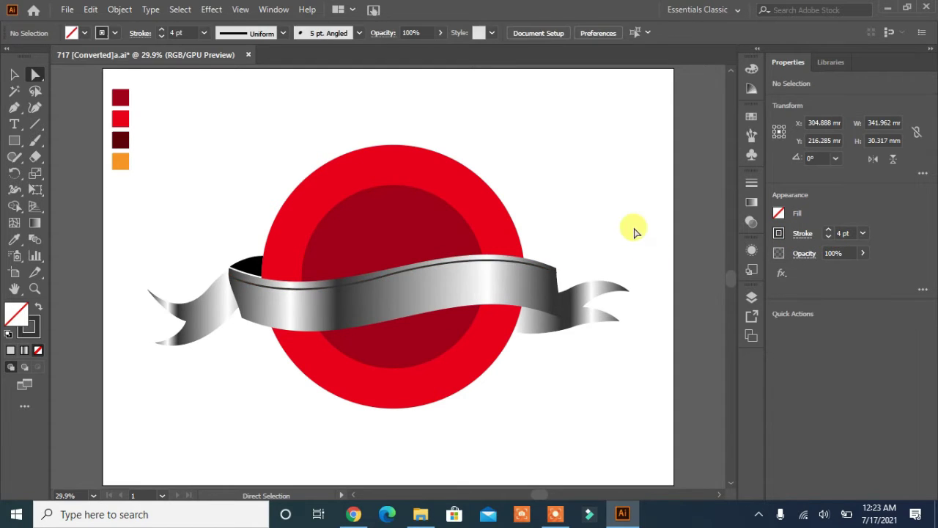
# Step: Duplicate the upper trim line onto the banner's lower edge and rotate the copy slightly, to 358.88°, to follow the wave
pyautogui.click(387, 281)
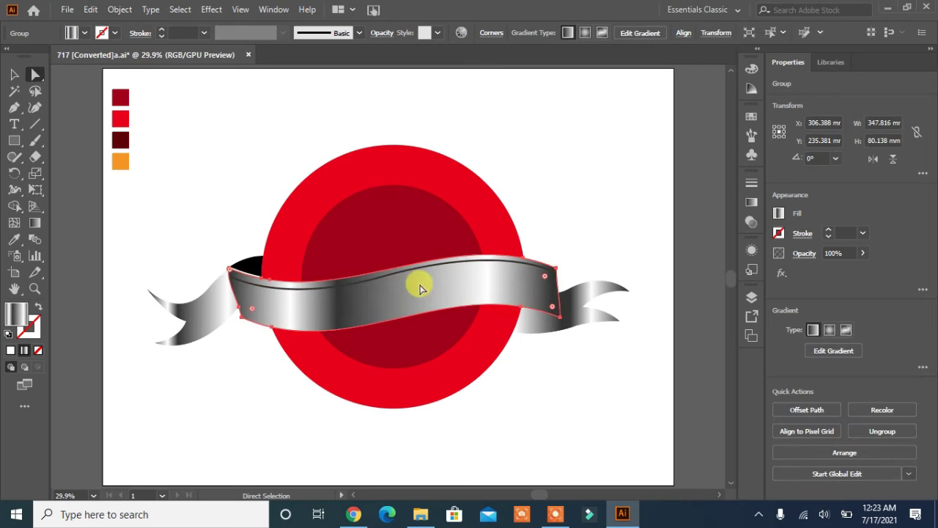
pyautogui.click(541, 224)
pyautogui.click(395, 276)
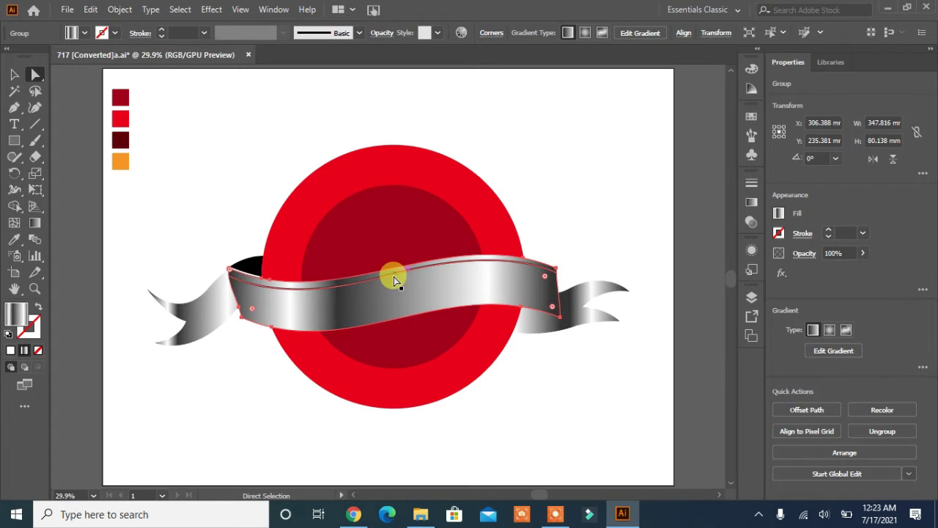
pyautogui.click(393, 278)
pyautogui.click(14, 74)
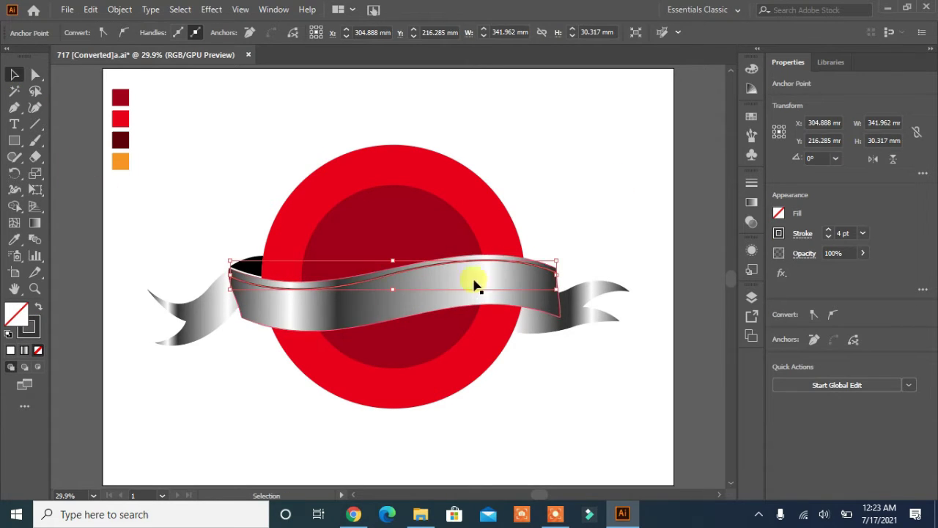
pyautogui.moveTo(559, 251); pyautogui.dragTo(565, 264)
pyautogui.click(591, 255)
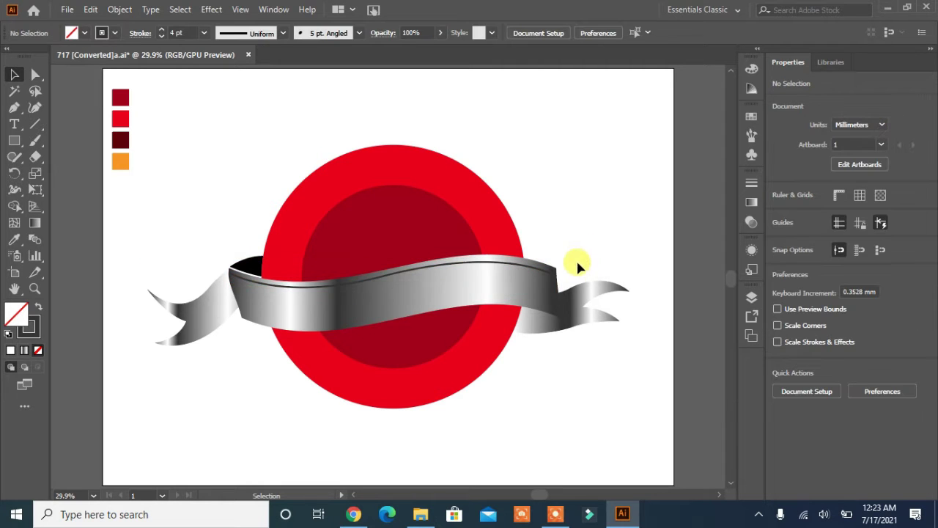
pyautogui.moveTo(393, 275); pyautogui.dragTo(405, 313)
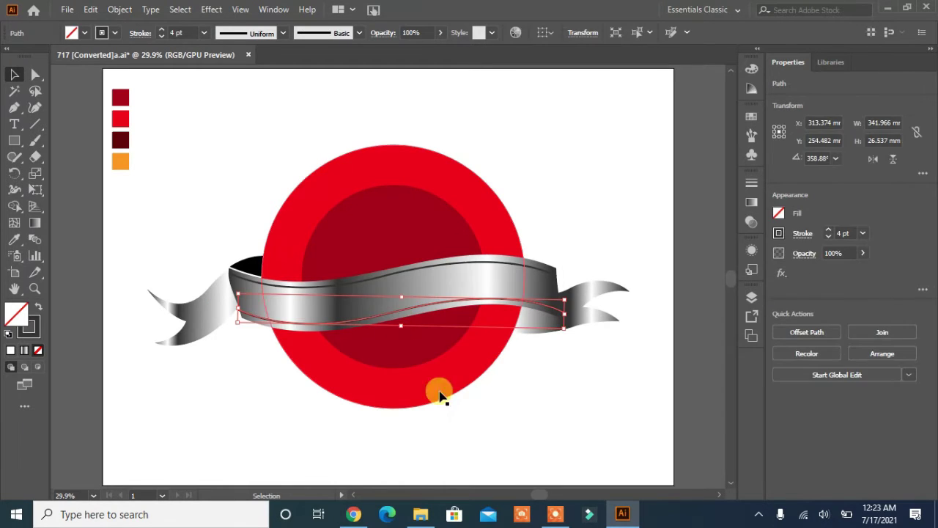
pyautogui.click(514, 382)
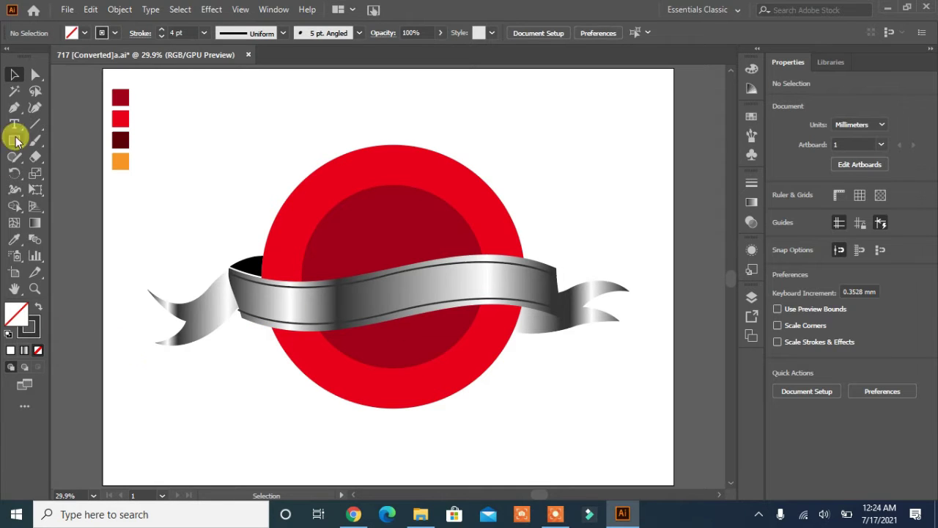
# Step: Draw a curved 4 pt trim line about 69 mm wide along the left tail's upper edge, removing the surplus end segment
pyautogui.click(14, 107)
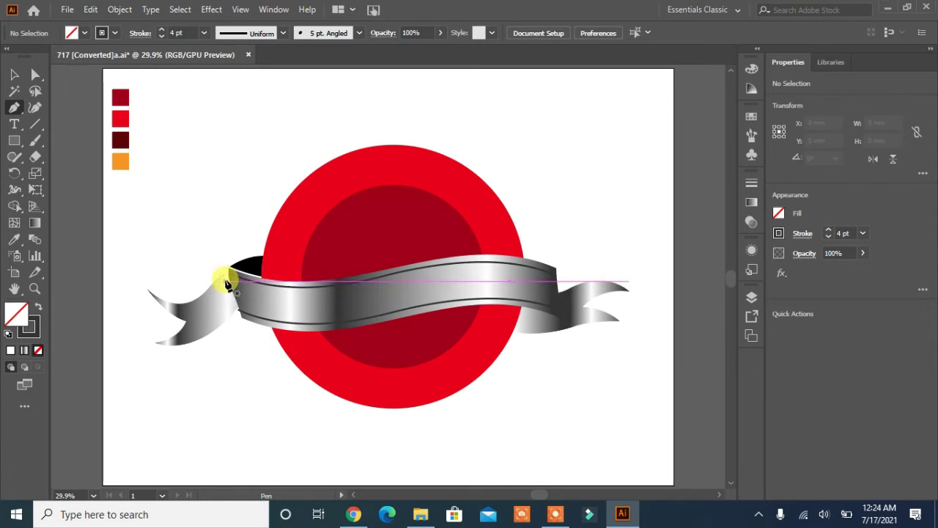
pyautogui.click(226, 282)
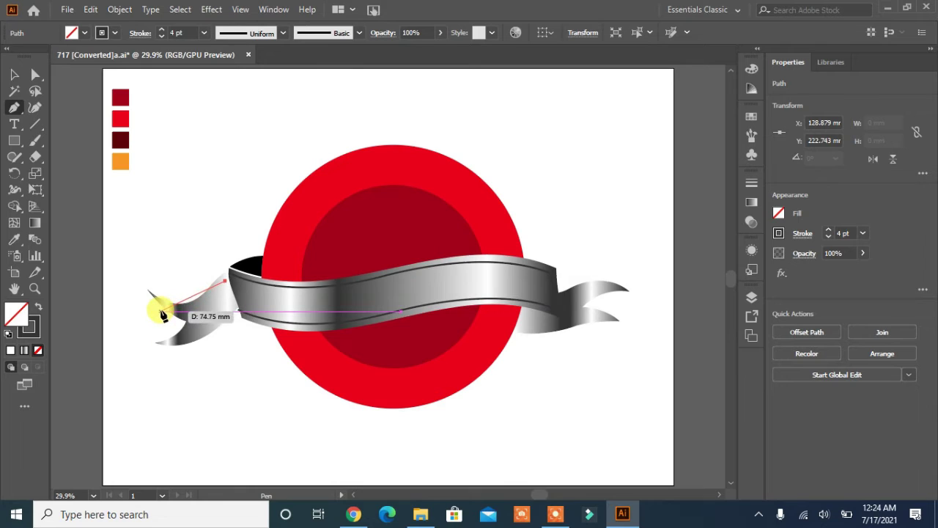
pyautogui.moveTo(159, 308); pyautogui.dragTo(121, 294)
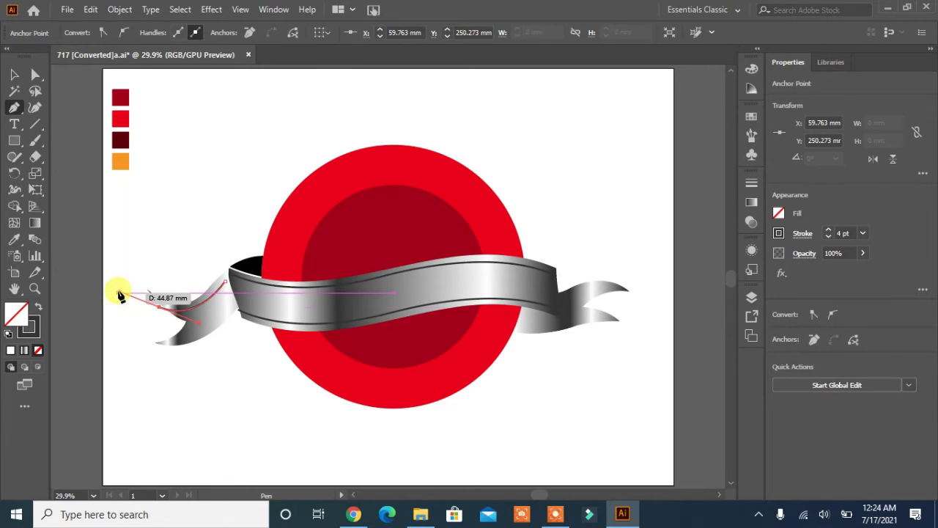
pyautogui.click(127, 355)
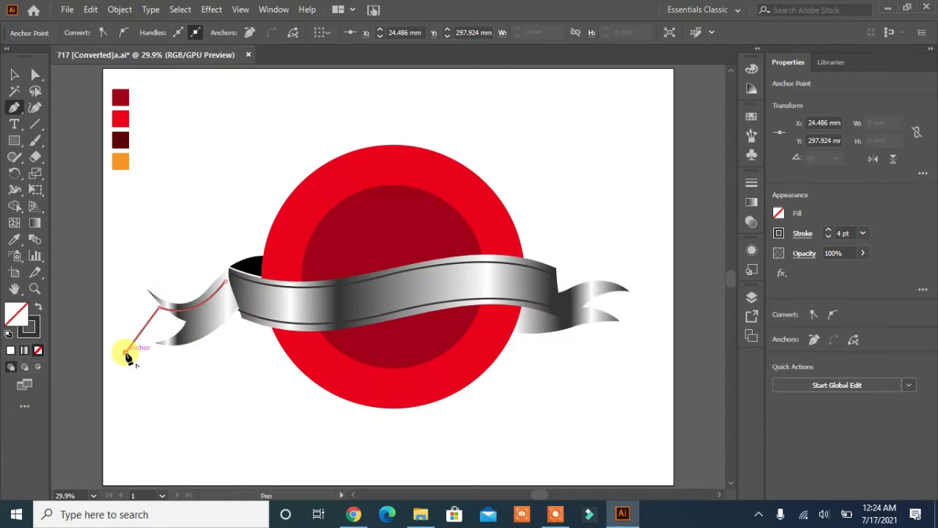
pyautogui.hotkey('ctrl', 'z')
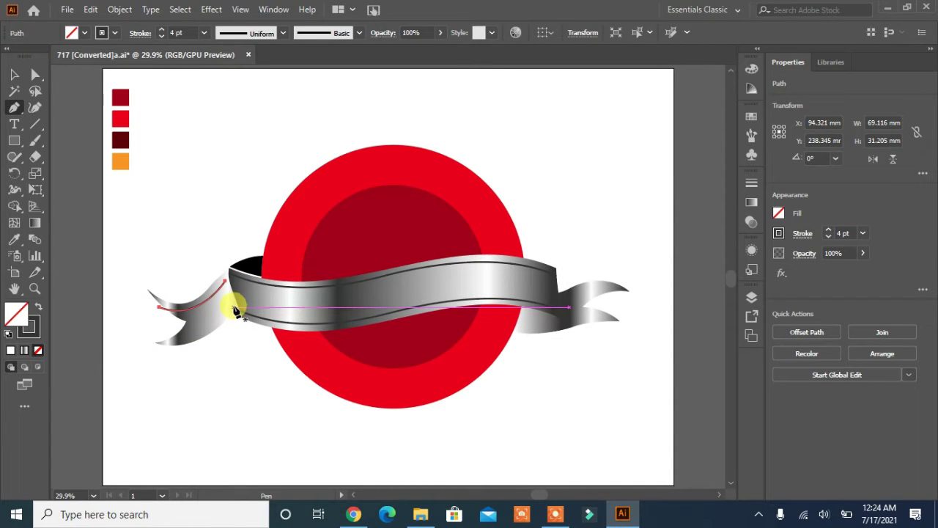
# Step: Draw a second curved 4 pt trim line about 78 mm wide along the left tail's lower edge
pyautogui.click(235, 309)
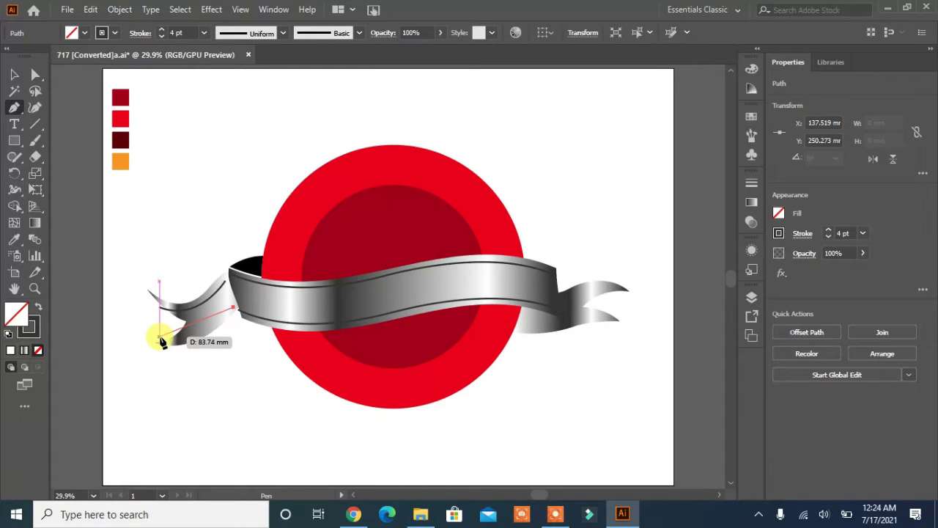
pyautogui.moveTo(127, 326); pyautogui.dragTo(122, 320)
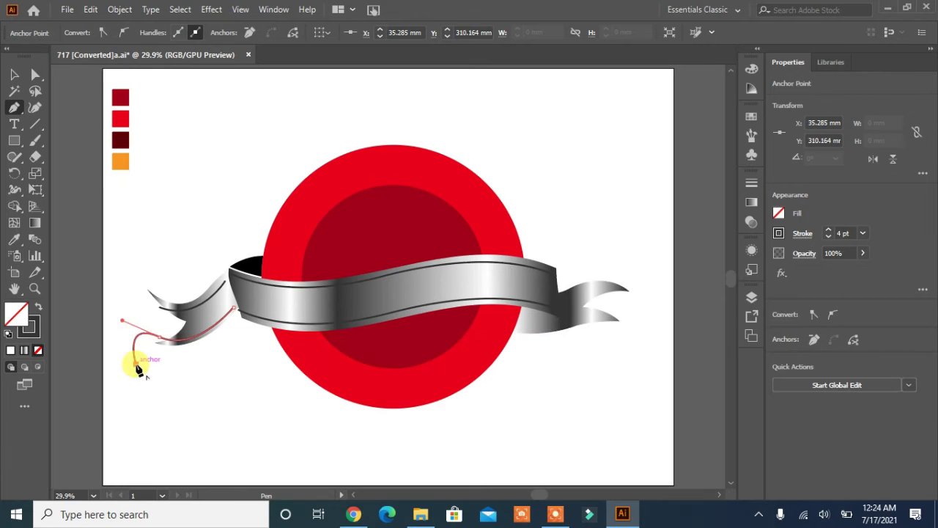
pyautogui.press('Escape')
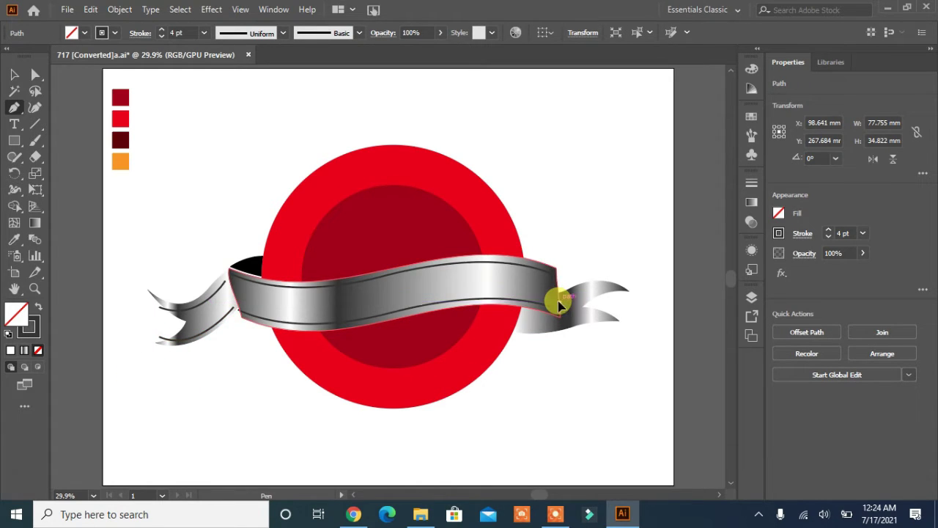
pyautogui.hotkey('ctrl', 'shift', 'a')
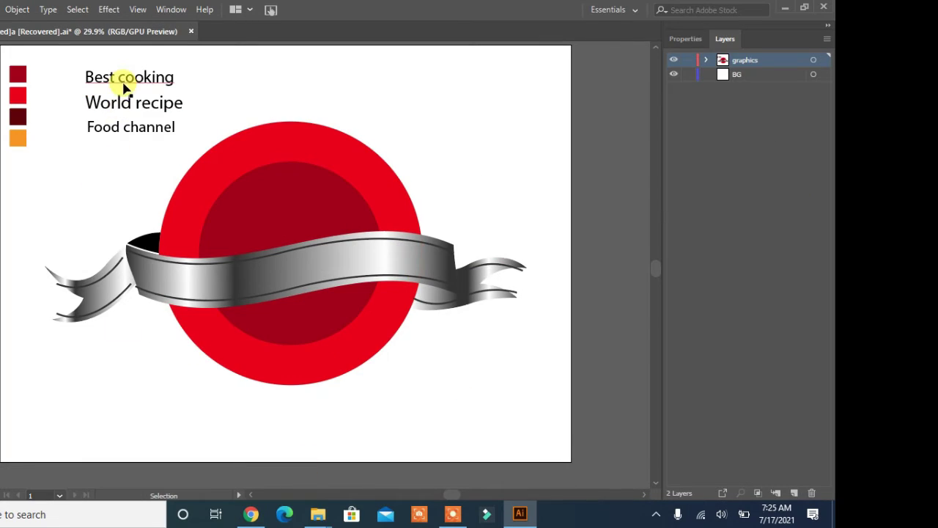
# Step: Enlarge the "Best cooking" text, place it below the ribbon's left side, and change its case to uppercase
pyautogui.moveTo(122, 80); pyautogui.dragTo(275, 405)
pyautogui.moveTo(188, 393); pyautogui.dragTo(123, 357)
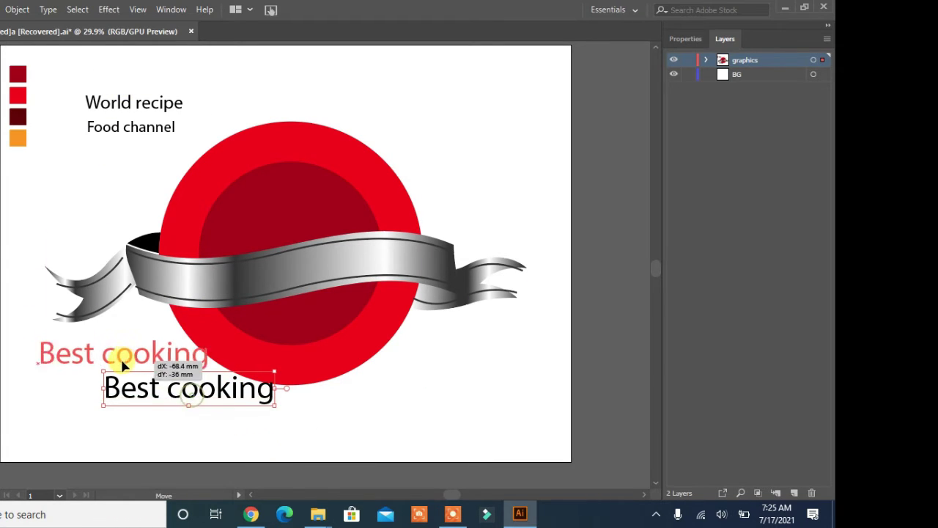
pyautogui.click(17, 10)
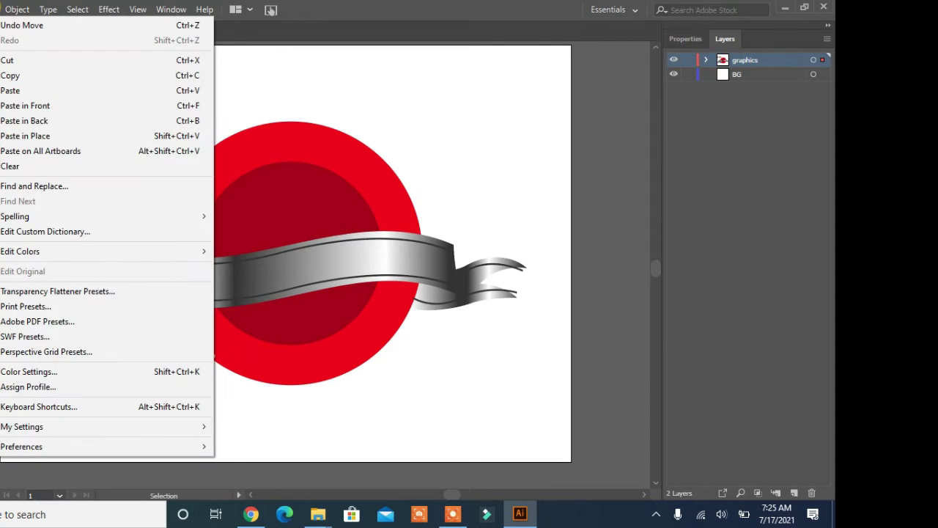
pyautogui.click(294, 22)
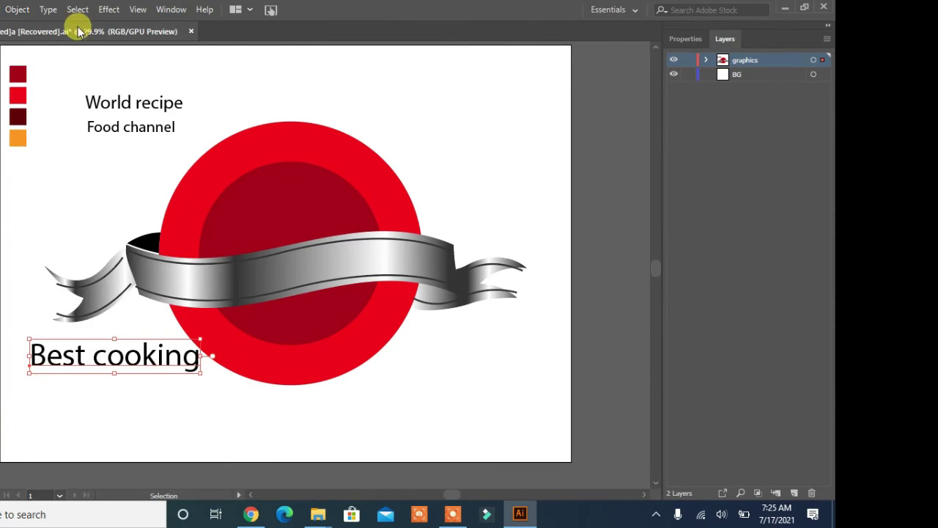
pyautogui.click(48, 9)
pyautogui.moveTo(117, 221)
pyautogui.click(299, 220)
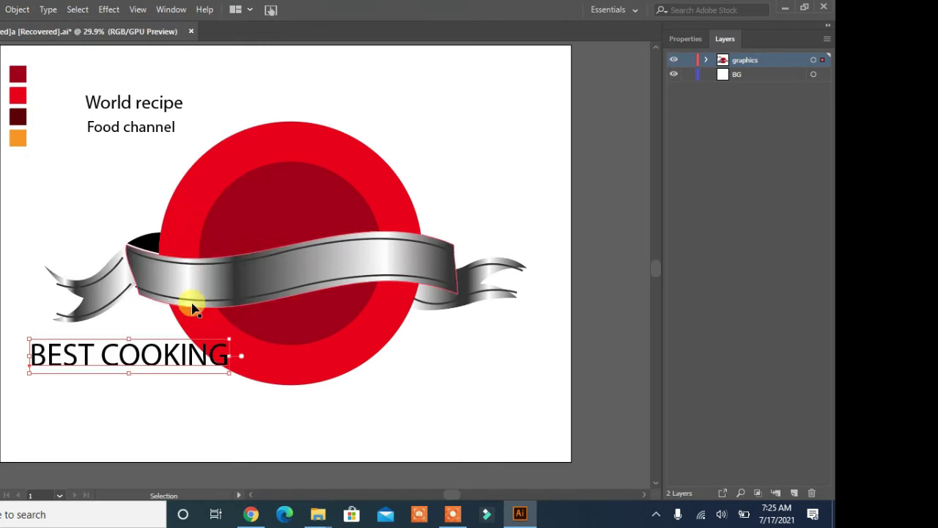
# Step: Switch the workspace to Essentials Classic and set the BEST COOKING text's font to ChunkFive Roman
pyautogui.click(631, 10)
pyautogui.click(643, 56)
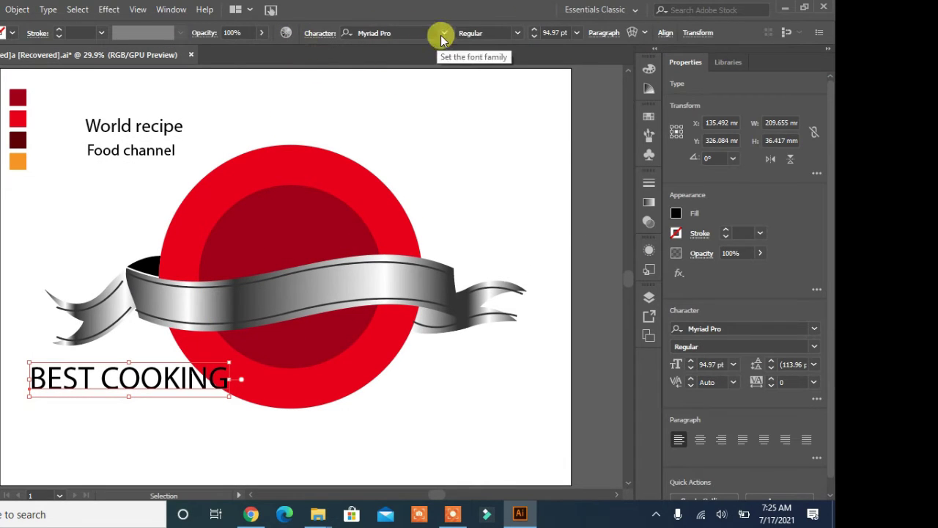
pyautogui.click(444, 33)
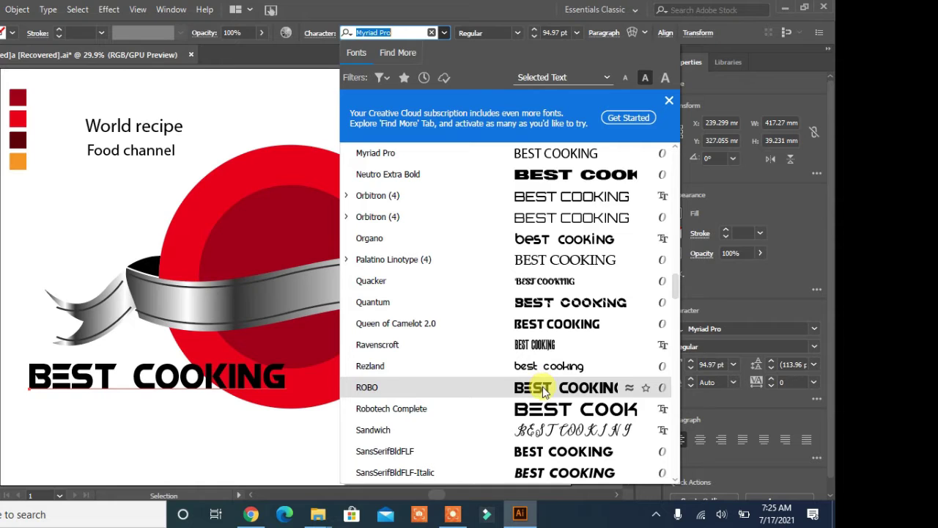
pyautogui.scroll(-1, 550, 438)
pyautogui.scroll(-4, 552, 437)
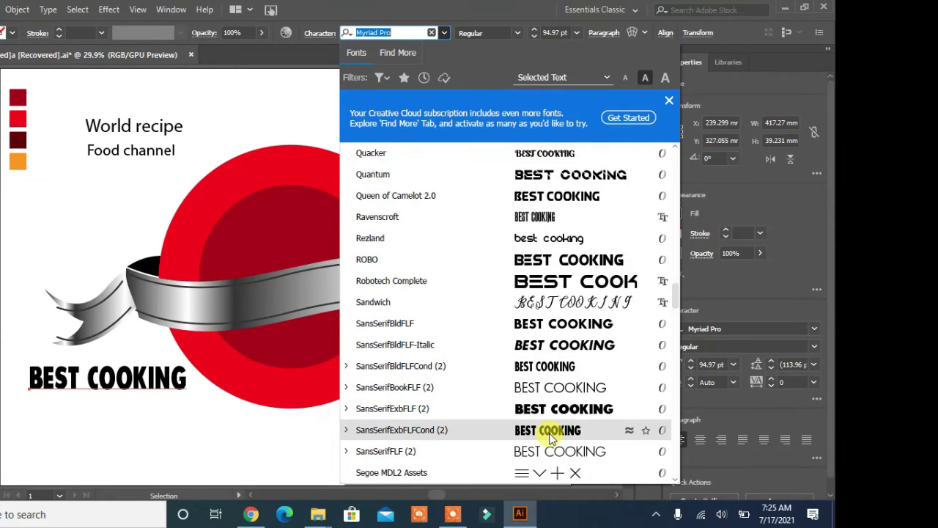
pyautogui.scroll(-2, 551, 437)
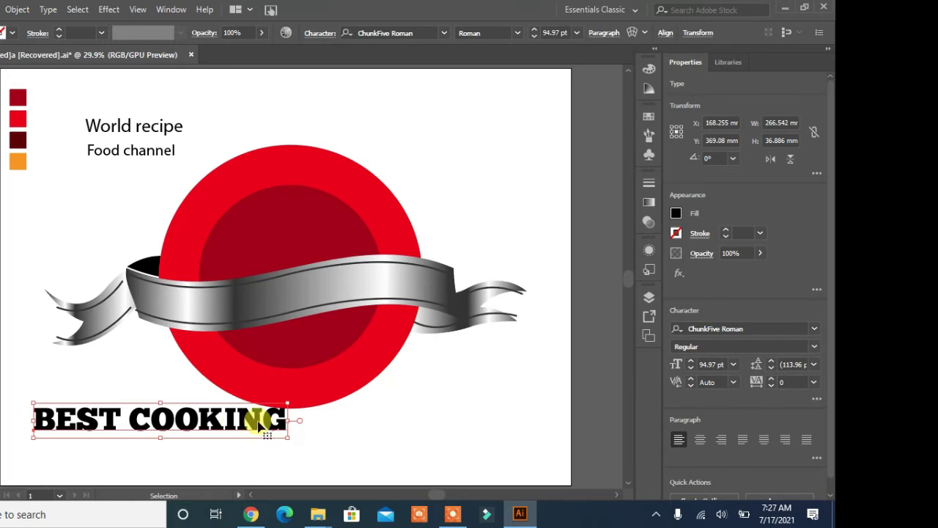
# Step: Set the tracking of the BEST COOKING text to 100
pyautogui.click(772, 380)
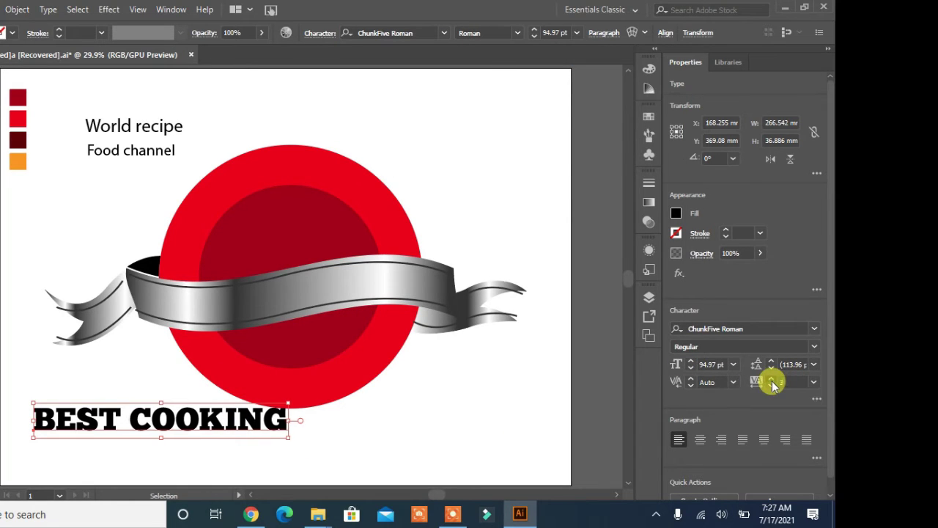
pyautogui.click(813, 382)
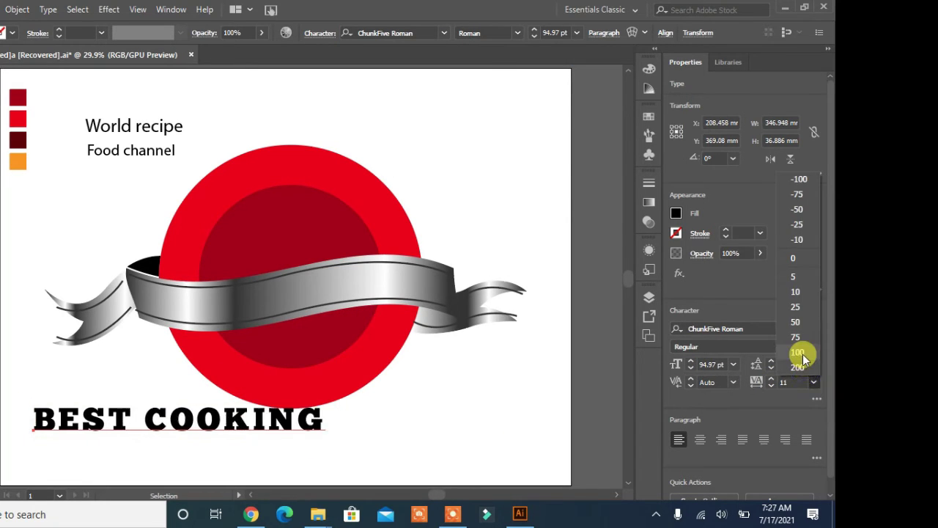
pyautogui.click(803, 357)
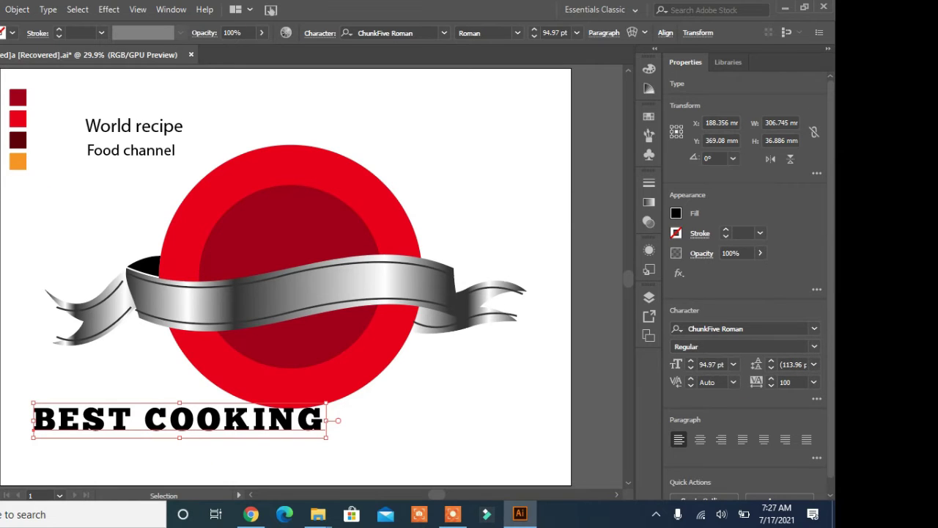
# Step: Fill the BEST COOKING text with the dark maroon sampled from the third colour swatch on the artboard, then deselect it
pyautogui.press('i')
pyautogui.click(14, 137)
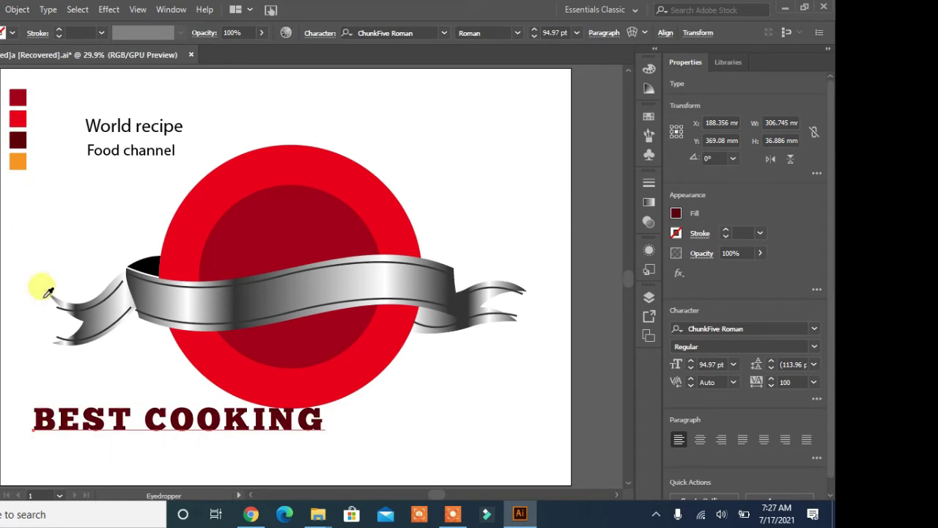
pyautogui.press('v')
pyautogui.click(38, 209)
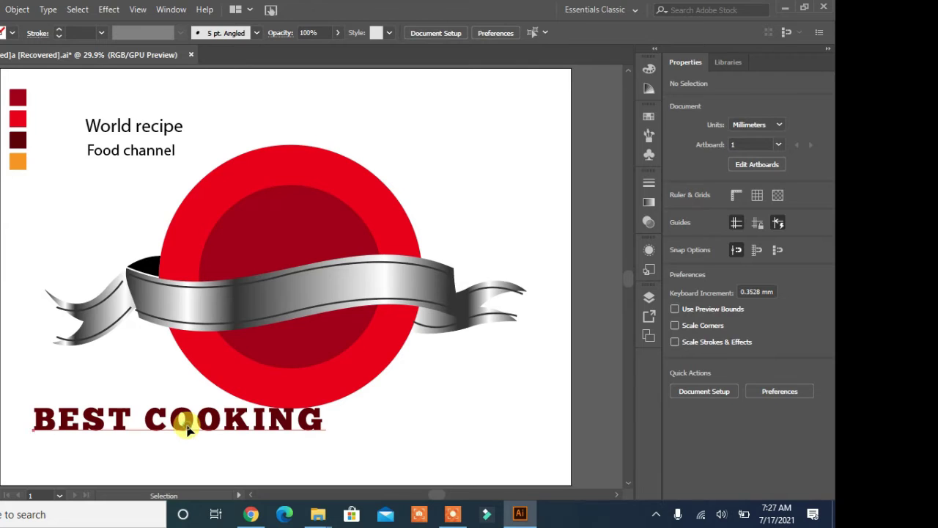
# Step: Move the BEST COOKING text slightly lower, clear of the circle, and convert it to outlines
pyautogui.moveTo(187, 431)
pyautogui.mouseDown()
pyautogui.moveTo(290, 302)
pyautogui.moveTo(122, 406)
pyautogui.moveTo(178, 433)
pyautogui.moveTo(178, 445)
pyautogui.mouseUp()
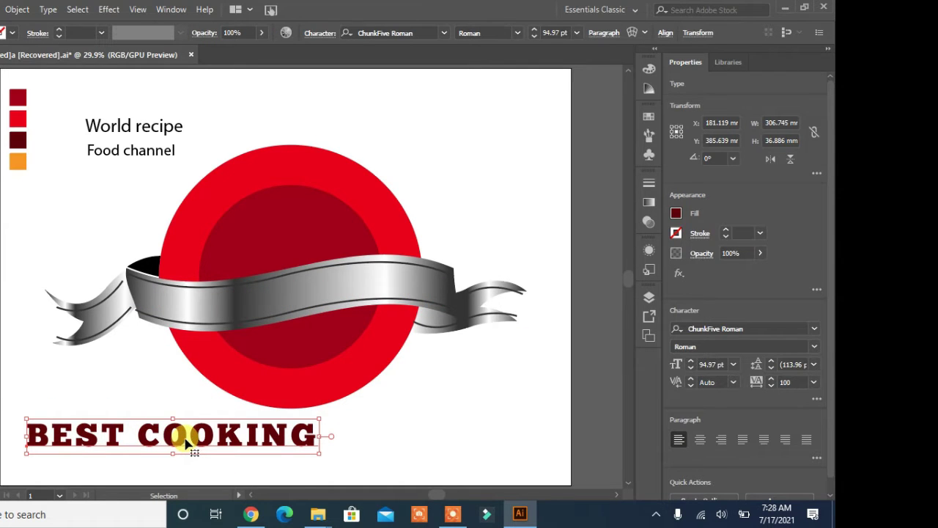
pyautogui.rightClick(187, 443)
pyautogui.click(280, 260)
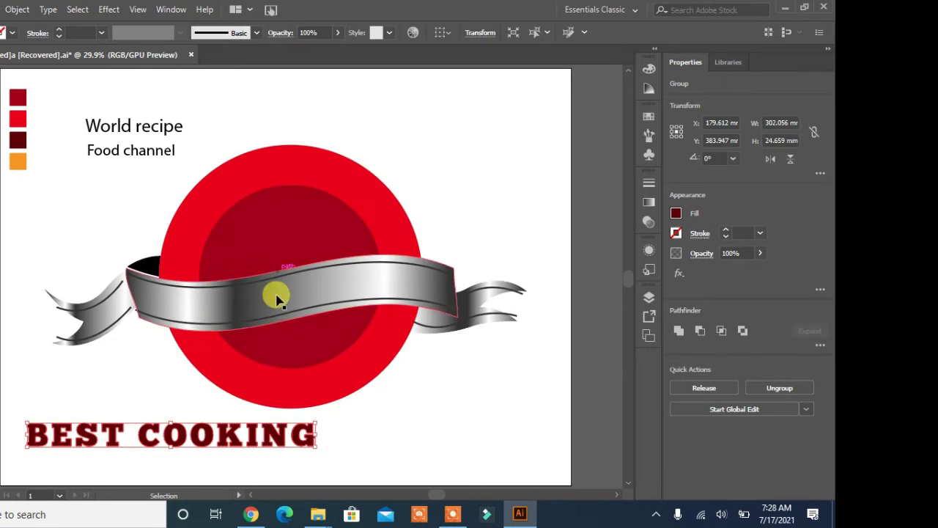
pyautogui.hotkey('ctrl', 'z')
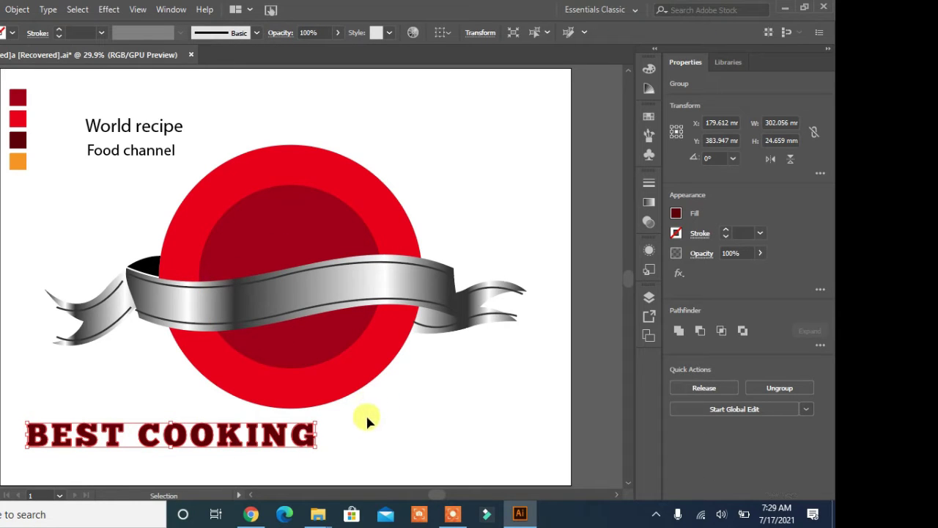
# Step: Apply a horizontal Flag envelope warp with a 75% bend to the outlined BEST COOKING text
pyautogui.click(17, 9)
pyautogui.moveTo(147, 394)
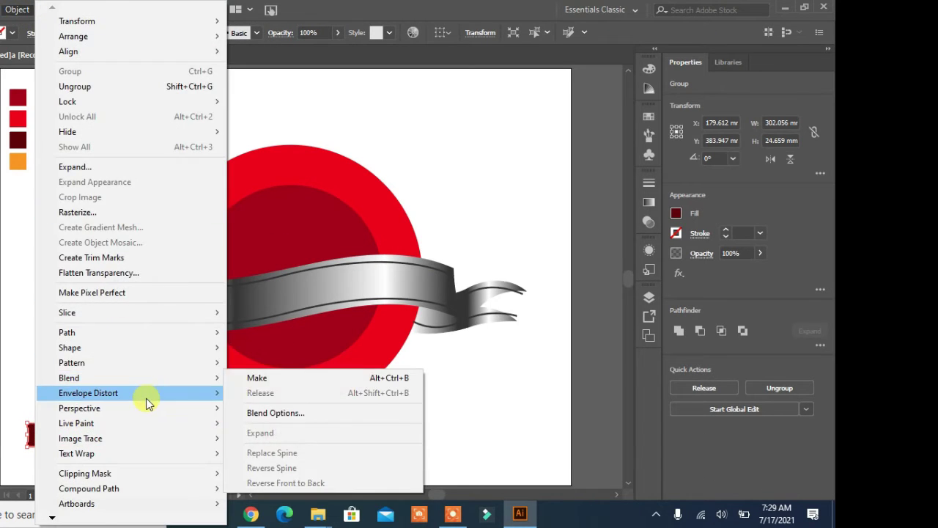
pyautogui.click(315, 396)
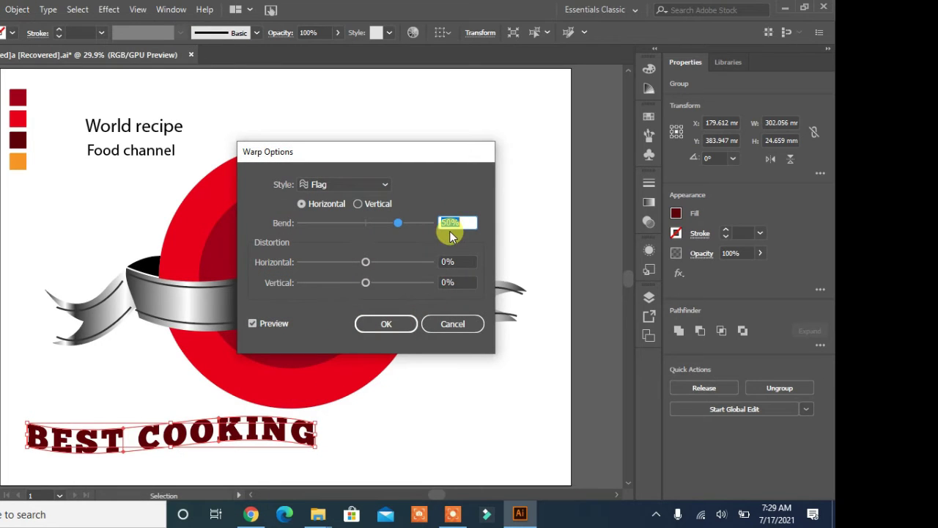
pyautogui.scroll(-3, 459, 223)
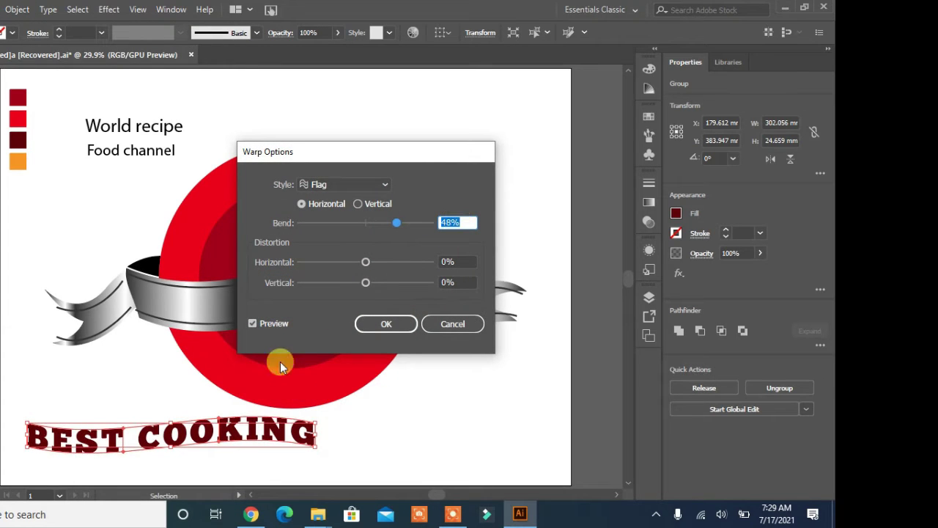
pyautogui.scroll(20, 458, 222)
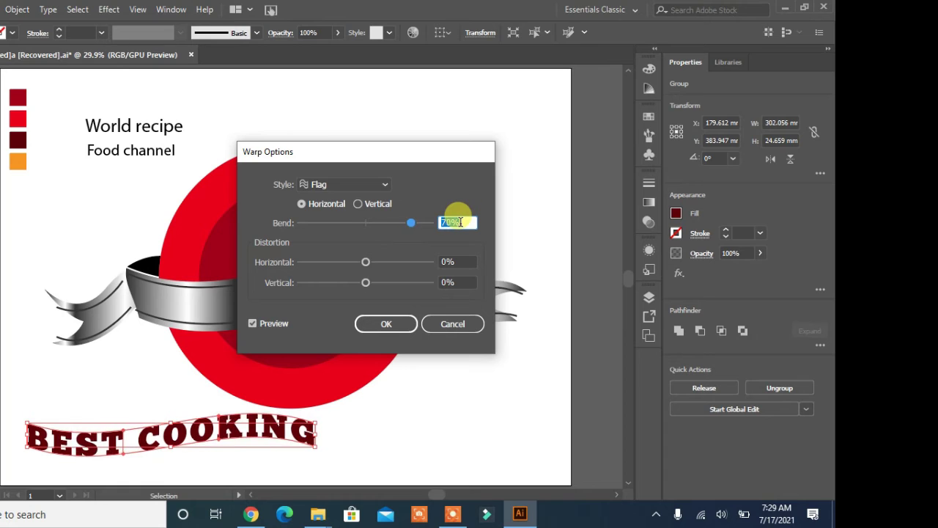
pyautogui.scroll(-2, 457, 222)
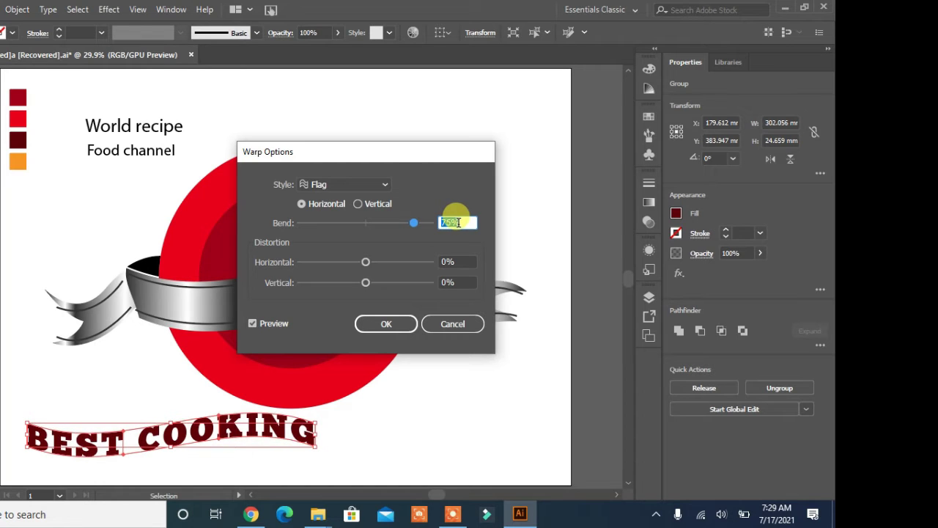
pyautogui.click(400, 322)
# Step: Move the warped BEST COOKING text onto the ribbon's front band and rotate it by about 1.65°
pyautogui.moveTo(199, 433); pyautogui.dragTo(326, 296)
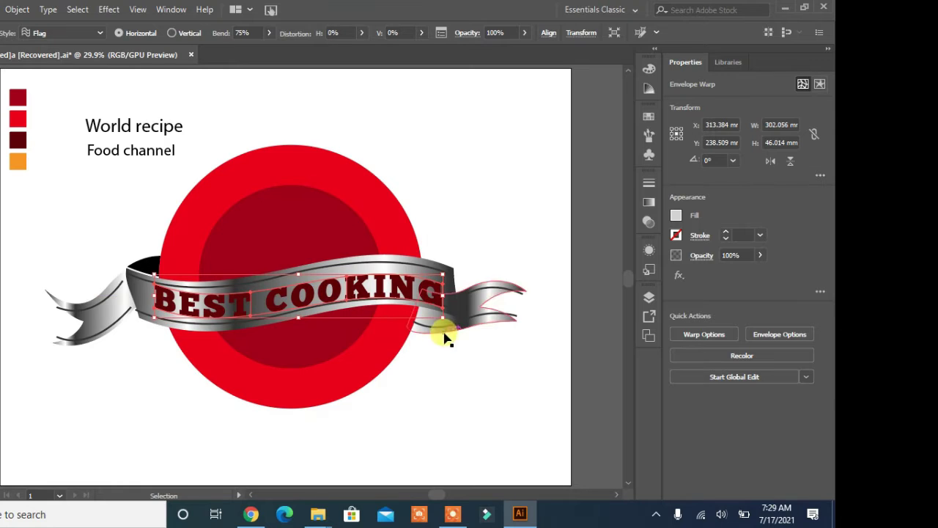
pyautogui.moveTo(445, 323)
pyautogui.mouseDown()
pyautogui.moveTo(438, 316)
pyautogui.moveTo(440, 329)
pyautogui.mouseUp()
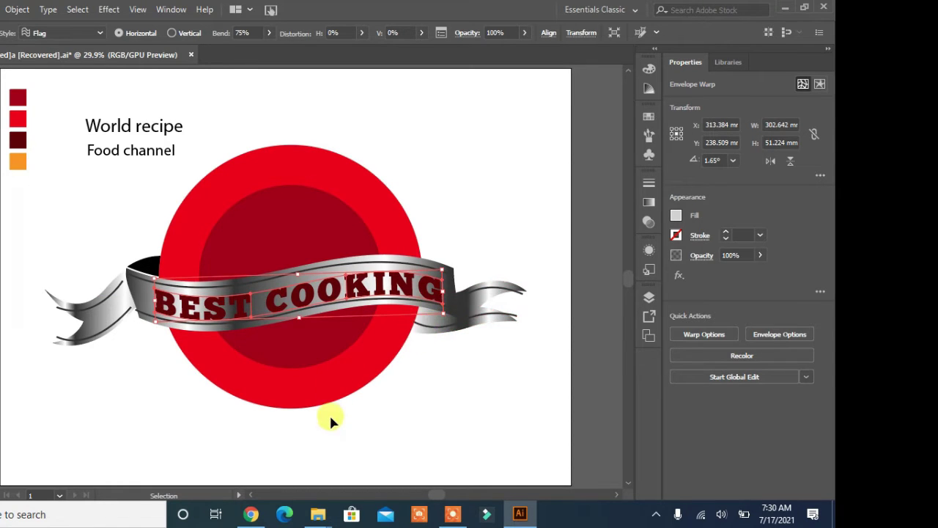
# Step: Nudge the warped text slightly up and left to centre it between the ribbon's border lines, then deselect it
pyautogui.press('Up')
pyautogui.press('Up')
pyautogui.press('Up')
pyautogui.press('Up')
pyautogui.press('Up')
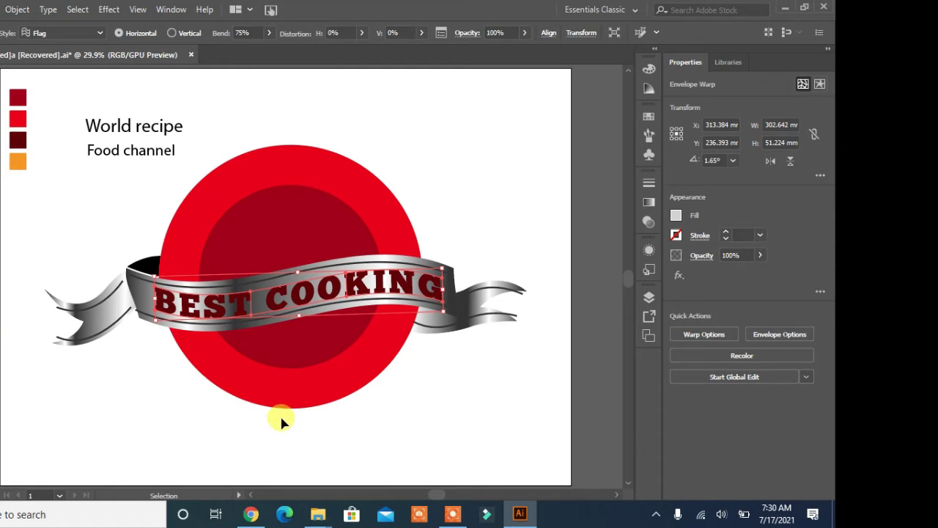
pyautogui.press('Left')
pyautogui.press('Left')
pyautogui.press('Left')
pyautogui.press('Left')
pyautogui.press('Left')
pyautogui.press('Left')
pyautogui.press('Left')
pyautogui.press('Left')
pyautogui.press('Left')
pyautogui.press('Left')
pyautogui.press('Left')
pyautogui.press('Left')
pyautogui.press('Left')
pyautogui.press('Left')
pyautogui.press('Left')
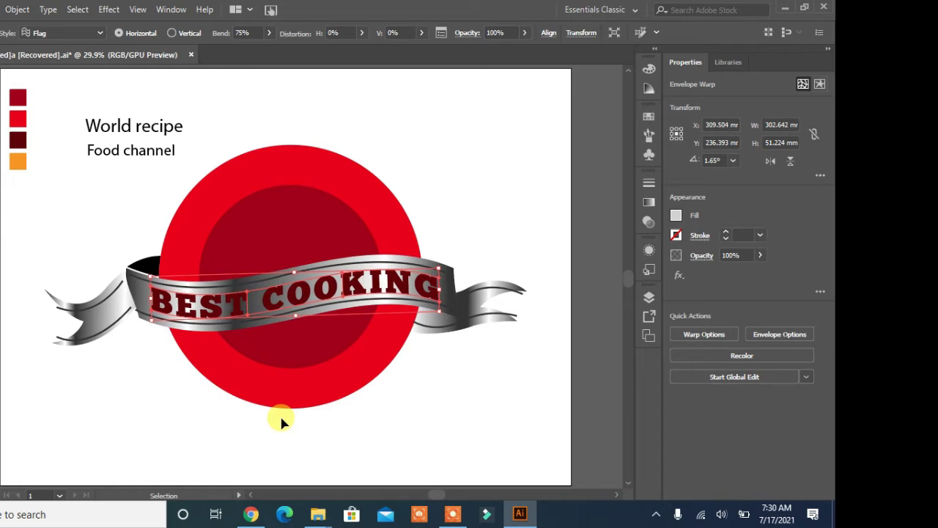
pyautogui.click(449, 436)
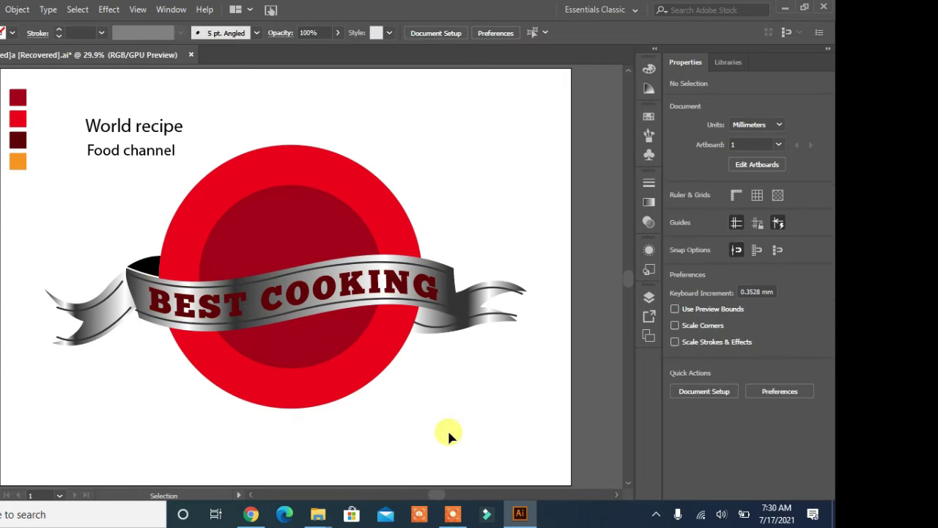
# Step: Expand the object and fill of the warped BEST COOKING envelope, then deselect it
pyautogui.click(359, 283)
pyautogui.rightClick(358, 283)
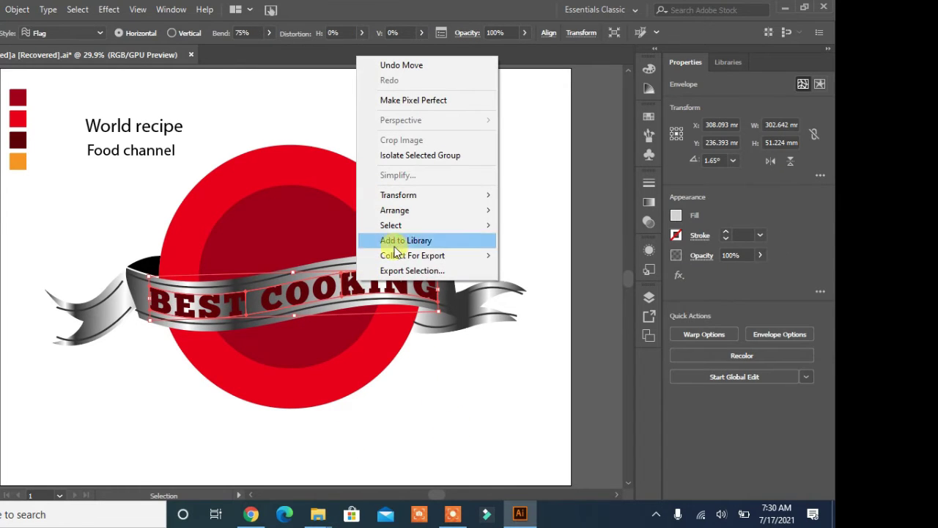
pyautogui.click(19, 14)
pyautogui.click(22, 164)
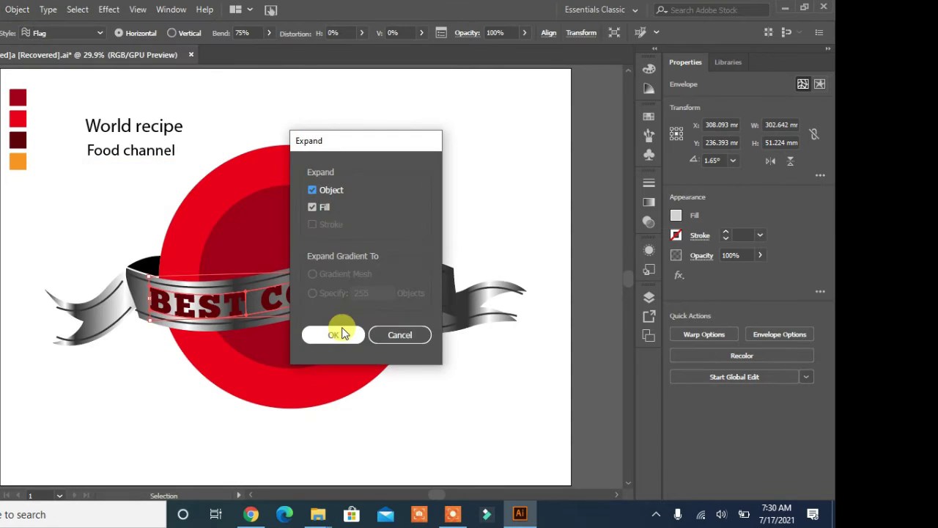
pyautogui.click(336, 333)
pyautogui.click(461, 425)
# Step: Place a white-filled copy of the BEST COOKING lettering behind the original and give it a 9 pt black stroke
pyautogui.click(293, 298)
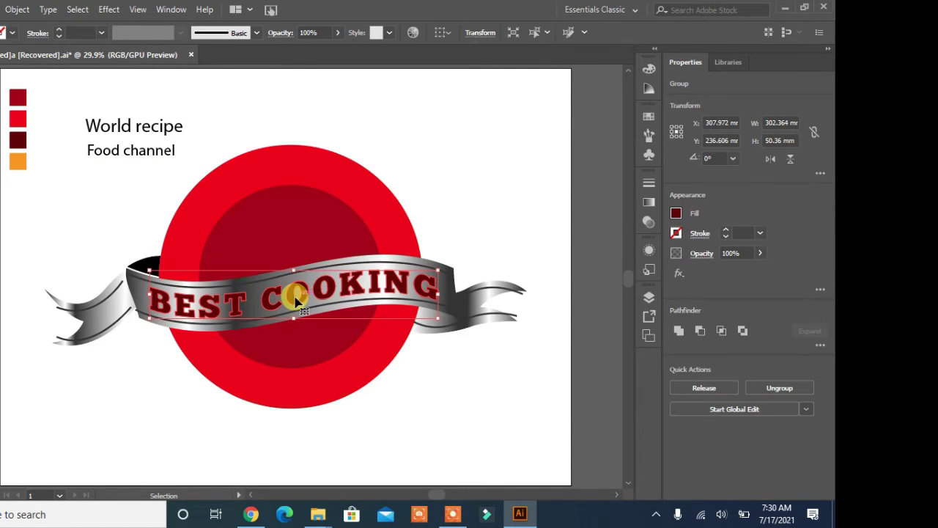
pyautogui.click(3, 9)
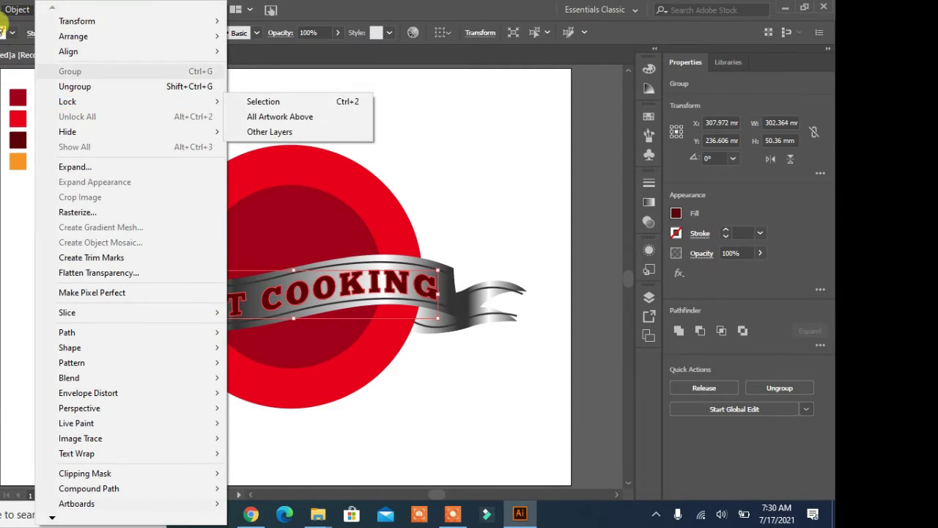
pyautogui.click(30, 123)
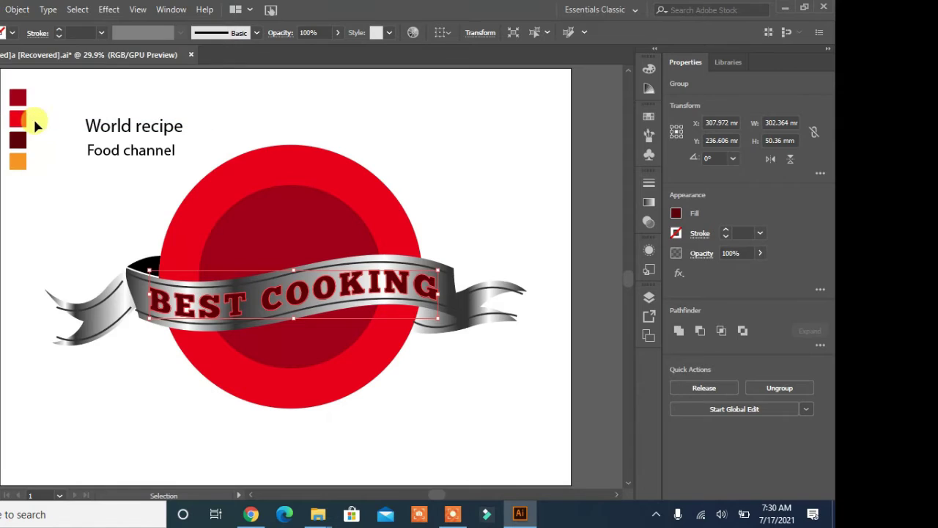
pyautogui.click(12, 32)
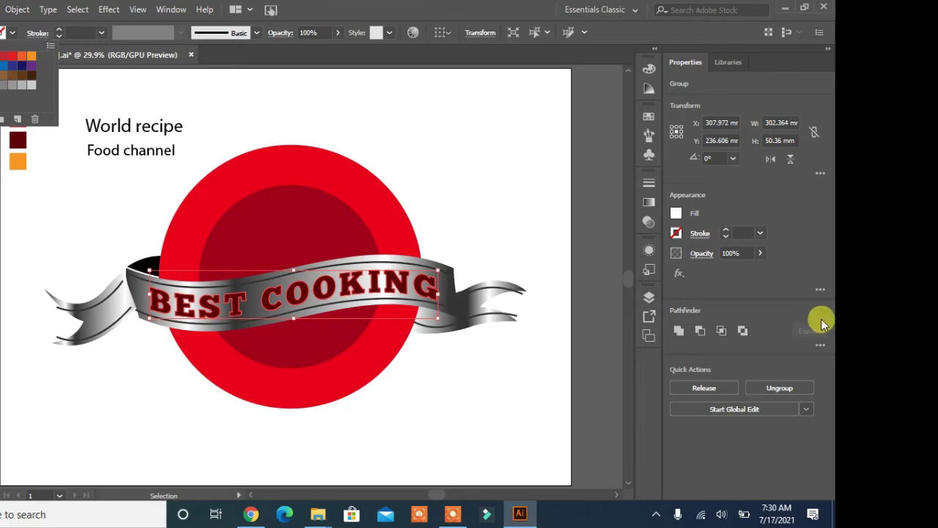
pyautogui.click(726, 230)
pyautogui.click(726, 229)
pyautogui.click(726, 231)
pyautogui.click(726, 230)
pyautogui.click(726, 230)
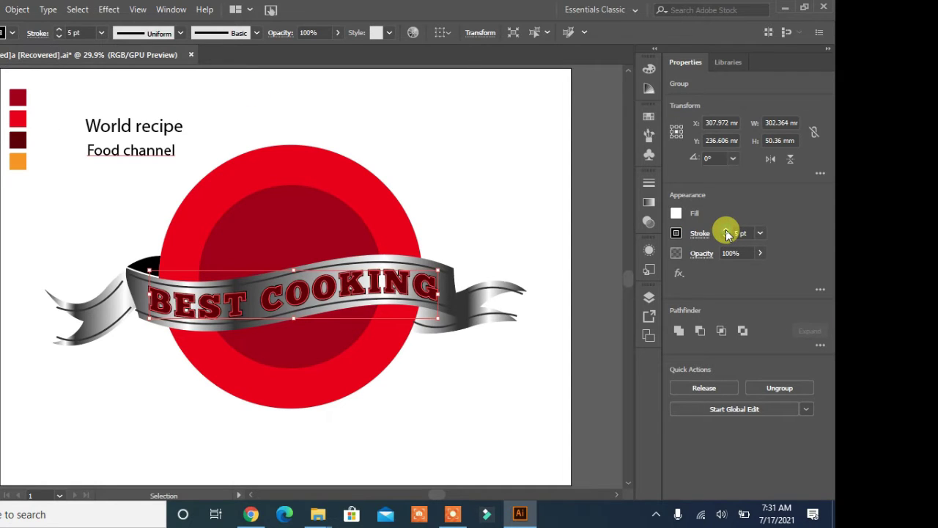
pyautogui.click(726, 231)
pyautogui.click(726, 230)
pyautogui.click(726, 230)
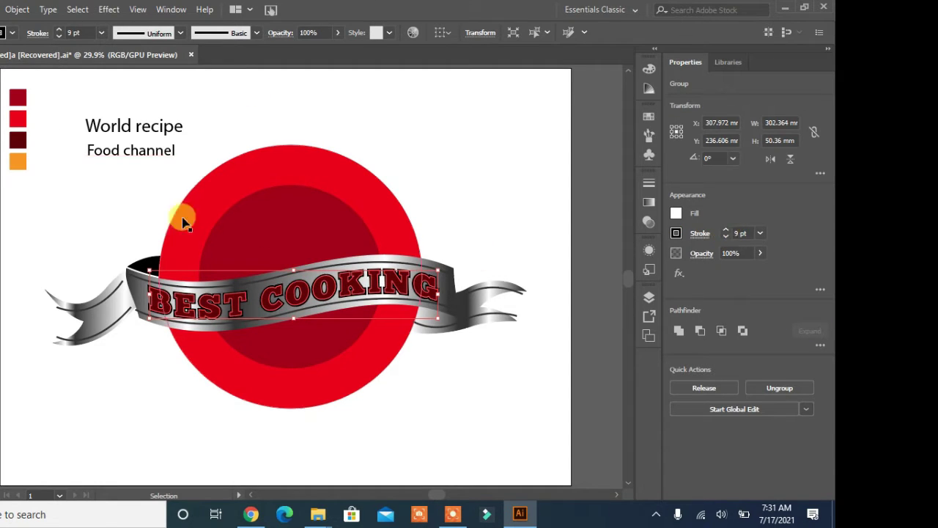
# Step: Swap the fill and stroke of the rear lettering copy, set its stroke to light grey, and deselect it
pyautogui.hotkey('shift', 'x')
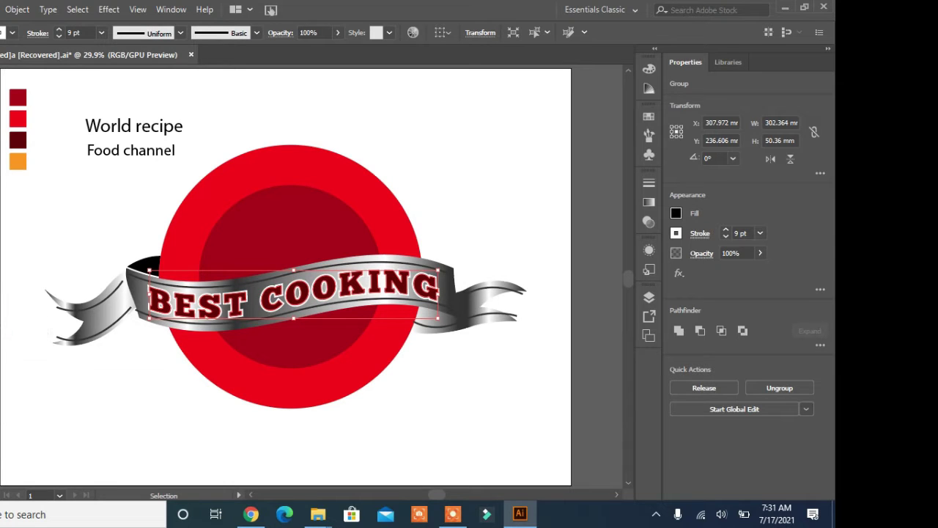
pyautogui.click(15, 37)
pyautogui.click(16, 75)
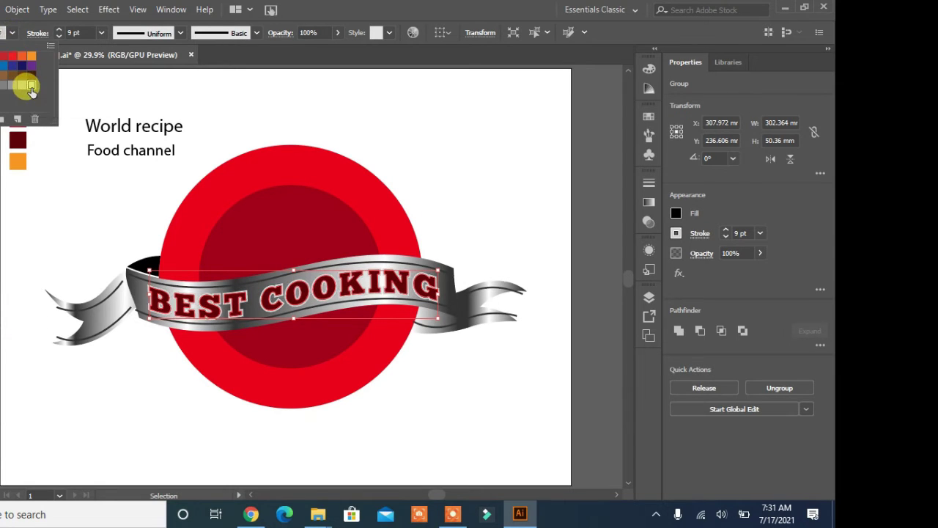
pyautogui.click(464, 426)
pyautogui.click(463, 426)
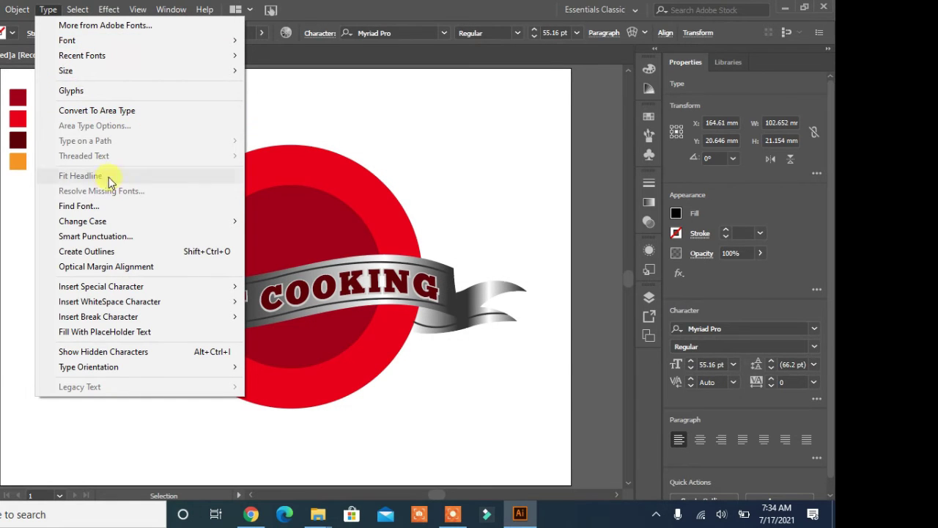
# Step: Change the "World recipe" text to uppercase
pyautogui.moveTo(94, 219)
pyautogui.click(285, 222)
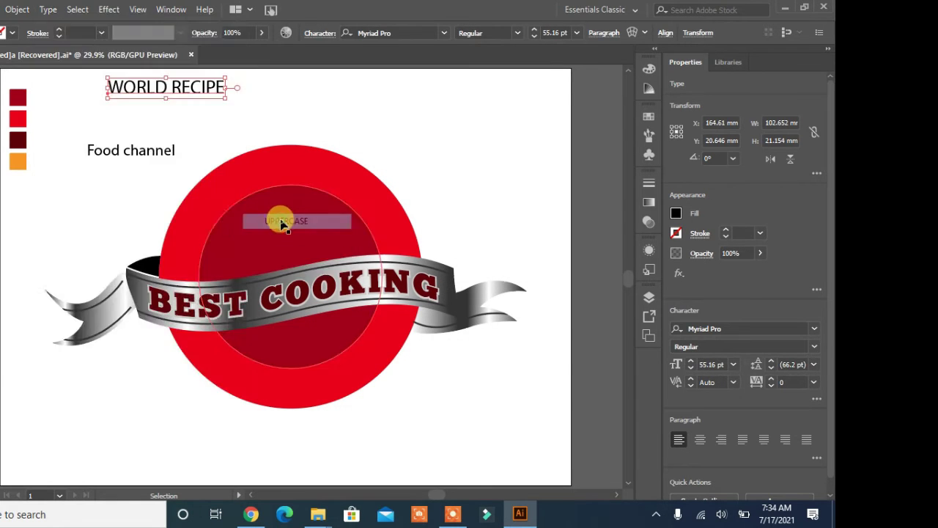
# Step: Match the "Food channel" text to the WORLD RECIPE type style by sampling it with the Eyedropper, then deselect it
pyautogui.click(152, 153)
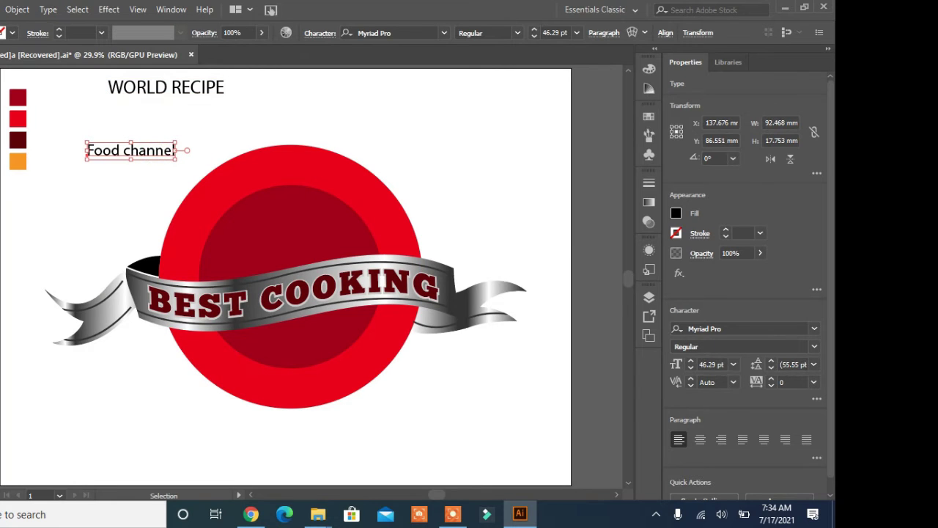
pyautogui.press('i')
pyautogui.click(216, 86)
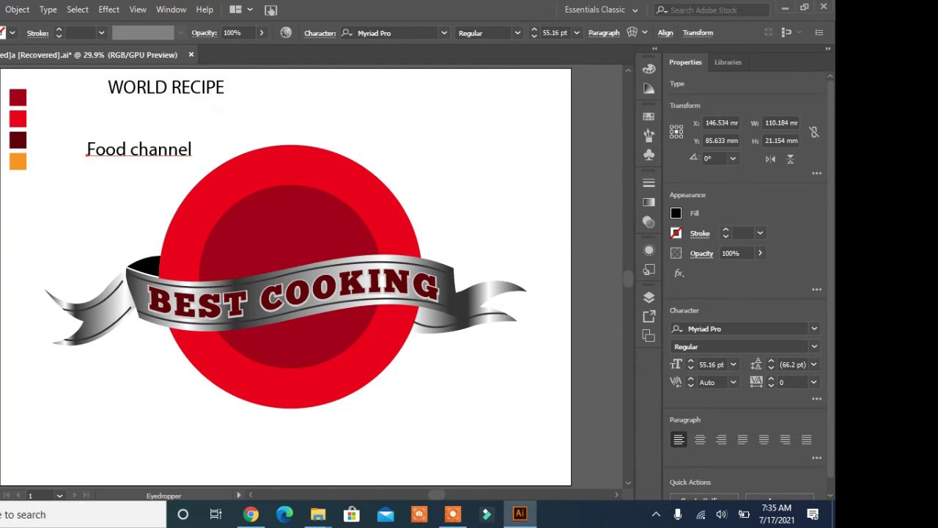
pyautogui.press('v')
pyautogui.click(60, 193)
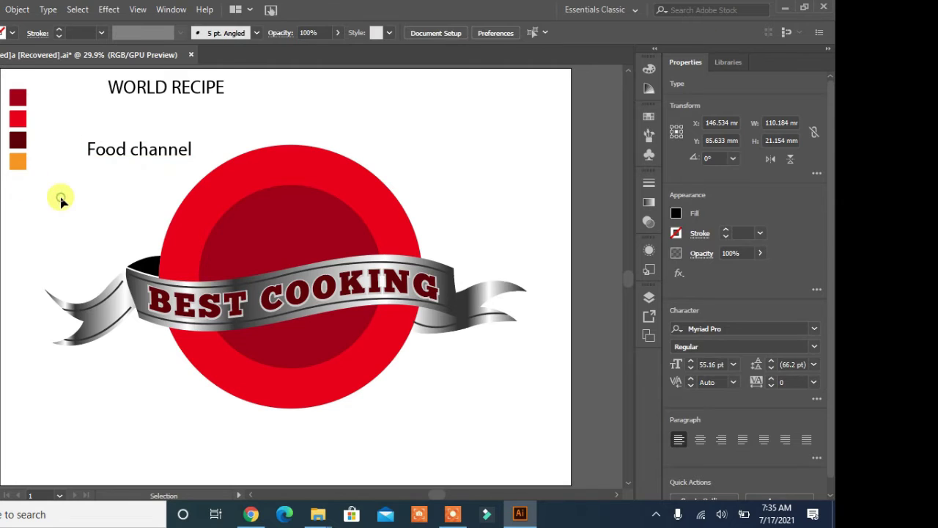
# Step: Change the "Food channel" text to uppercase and deselect it
pyautogui.click(186, 151)
pyautogui.click(47, 9)
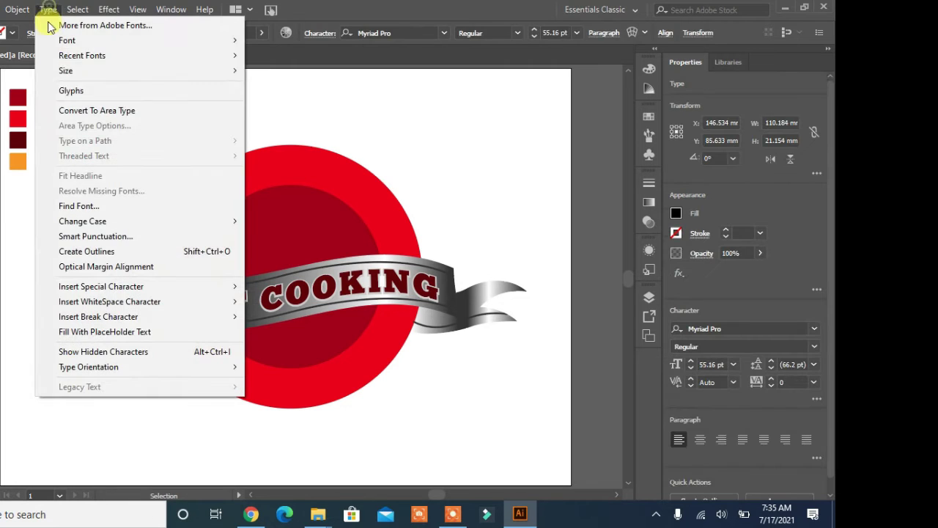
pyautogui.click(278, 222)
pyautogui.click(47, 205)
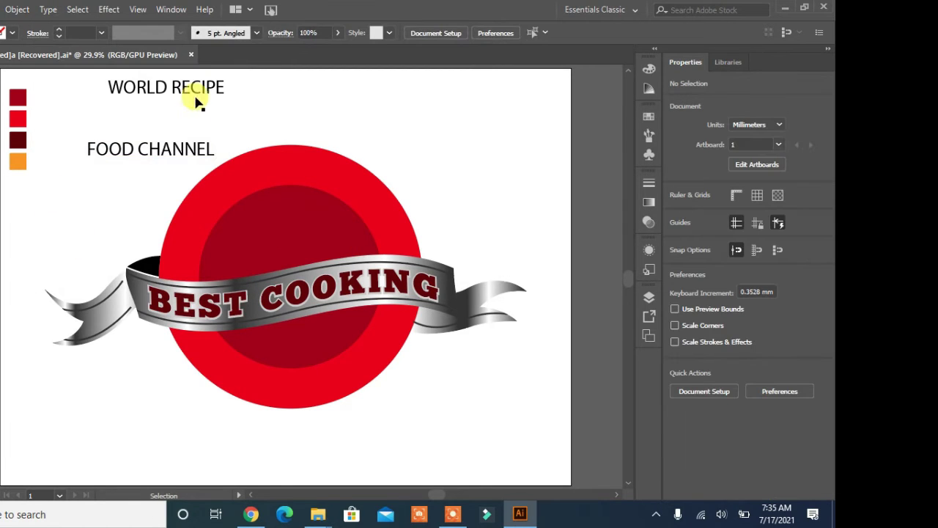
# Step: Move the WORLD RECIPE text slightly left along the artboard's upper edge and leave everything deselected
pyautogui.moveTo(188, 87); pyautogui.dragTo(150, 92)
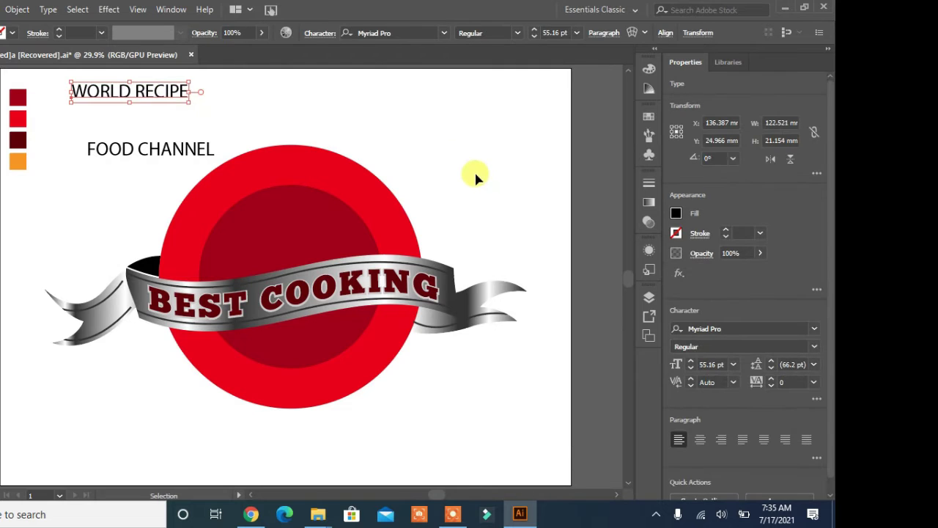
pyautogui.click(298, 231)
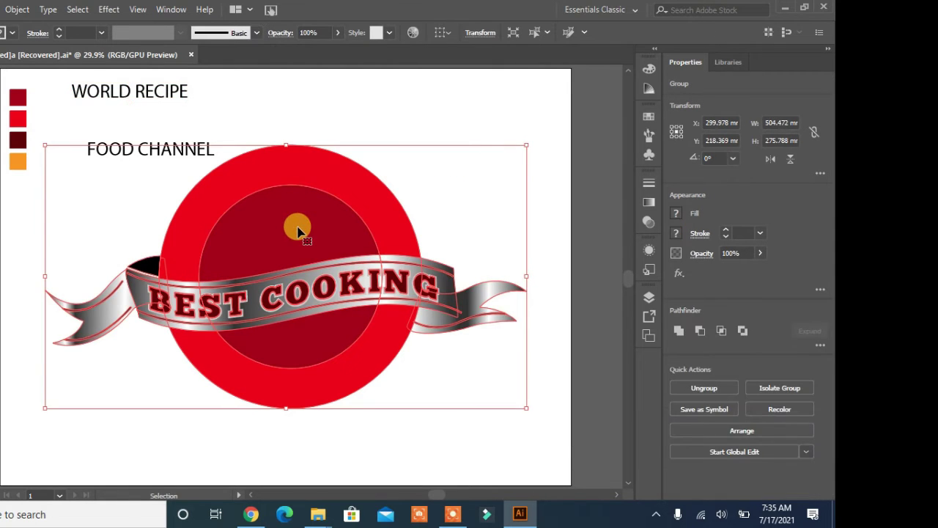
pyautogui.click(489, 116)
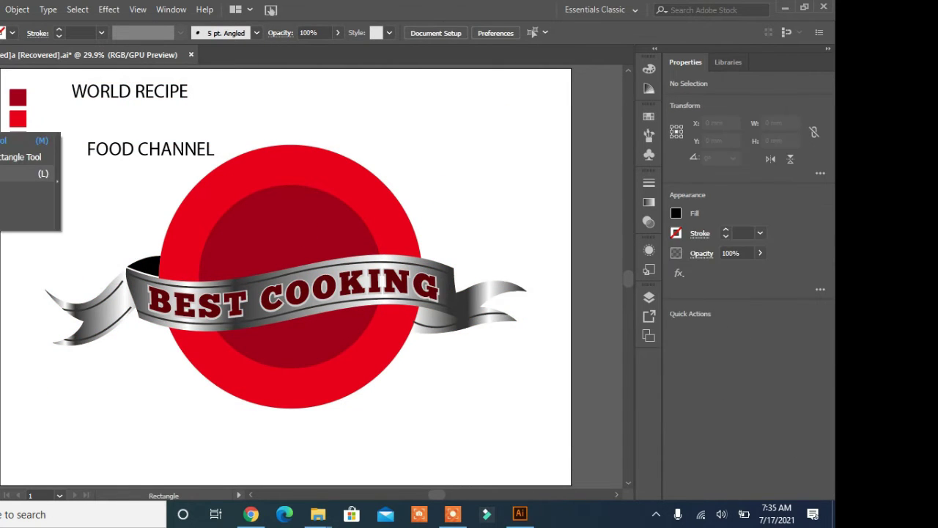
# Step: Draw a black circle centred on the red circle and enlarge it to about 237 mm in diameter
pyautogui.click(22, 173)
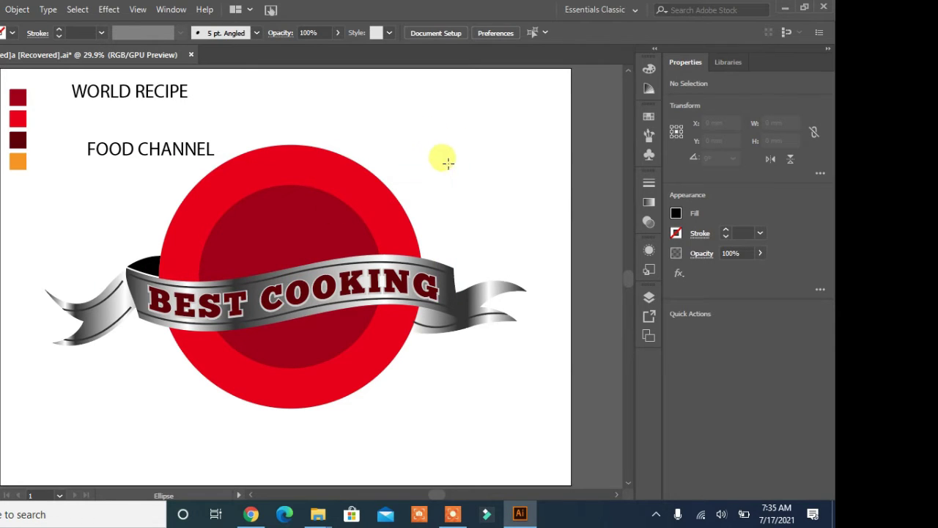
pyautogui.moveTo(445, 159); pyautogui.dragTo(528, 256)
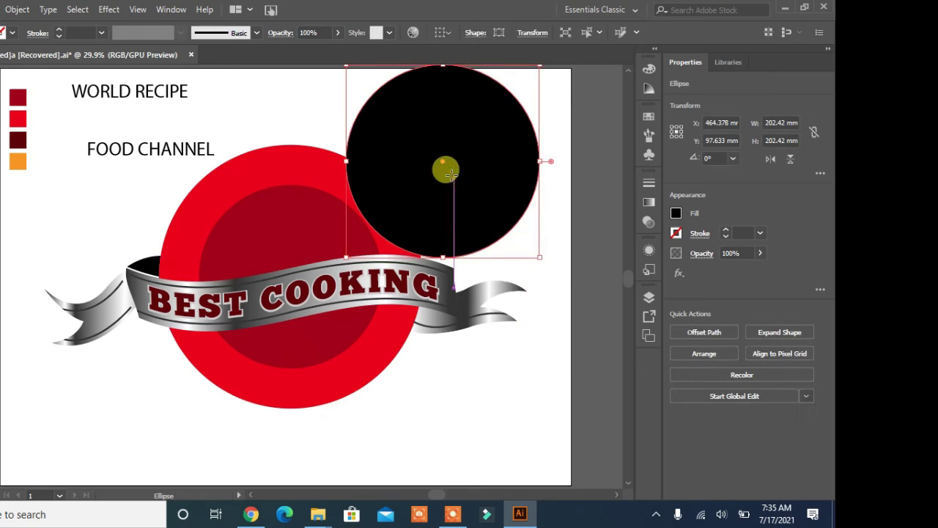
pyautogui.moveTo(444, 163); pyautogui.dragTo(292, 283)
pyautogui.moveTo(389, 372); pyautogui.dragTo(413, 393)
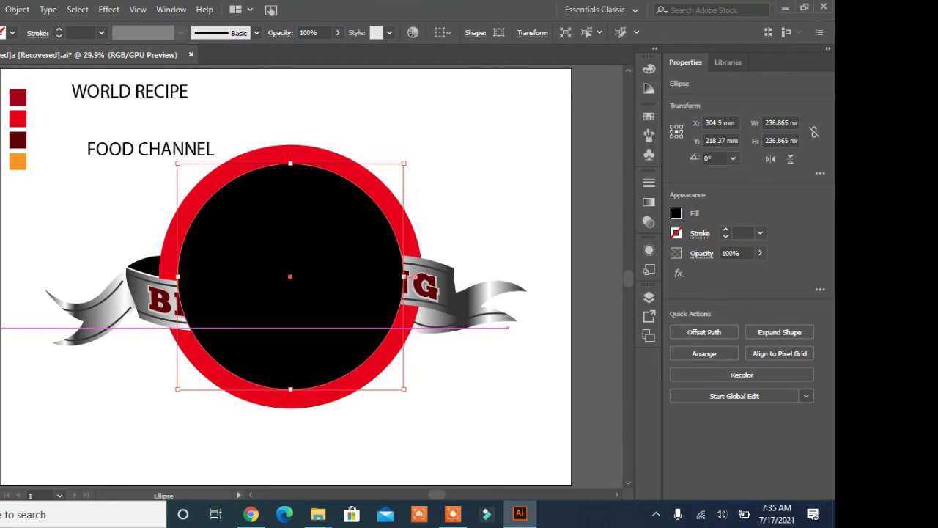
# Step: Turn the new circle into a 1 pt black outline without fill and deselect it
pyautogui.hotkey('shift', 'x')
pyautogui.press('v')
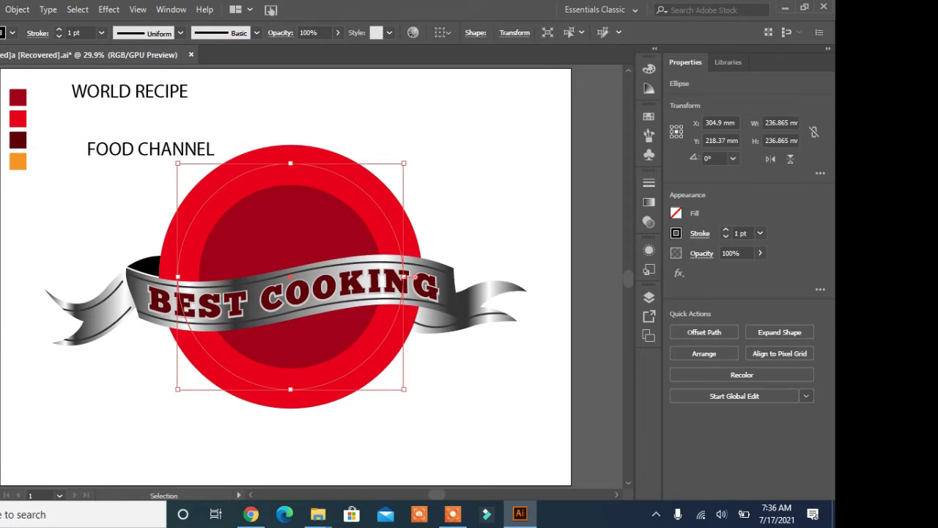
pyautogui.click(442, 276)
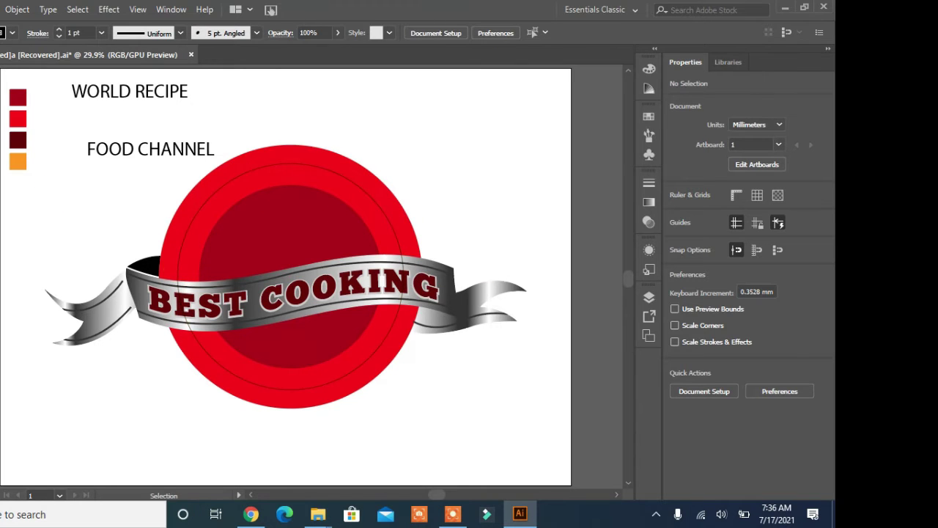
# Step: Place the text WORLD RECIPE along the thin circular outline, starting at the badge's upper-left edge
pyautogui.press('t')
pyautogui.rightClick(0, 124)
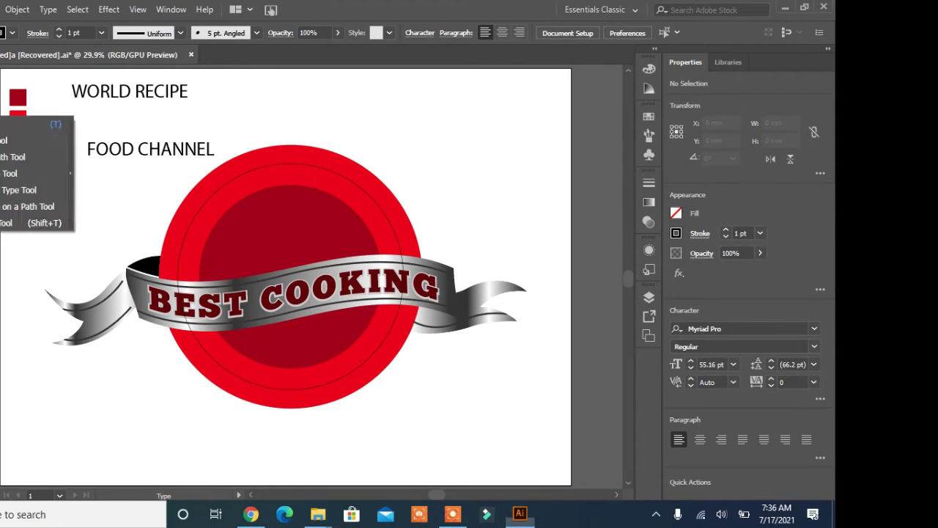
pyautogui.click(3, 157)
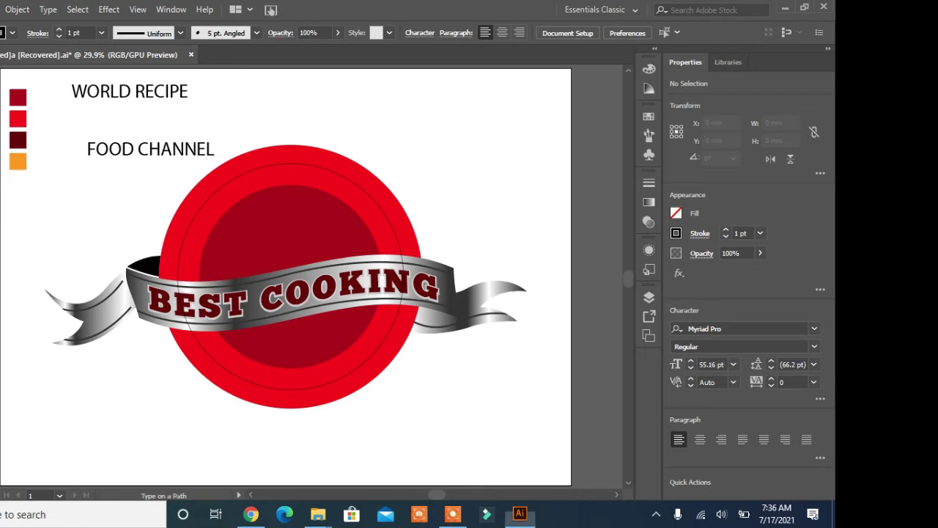
pyautogui.click(183, 237)
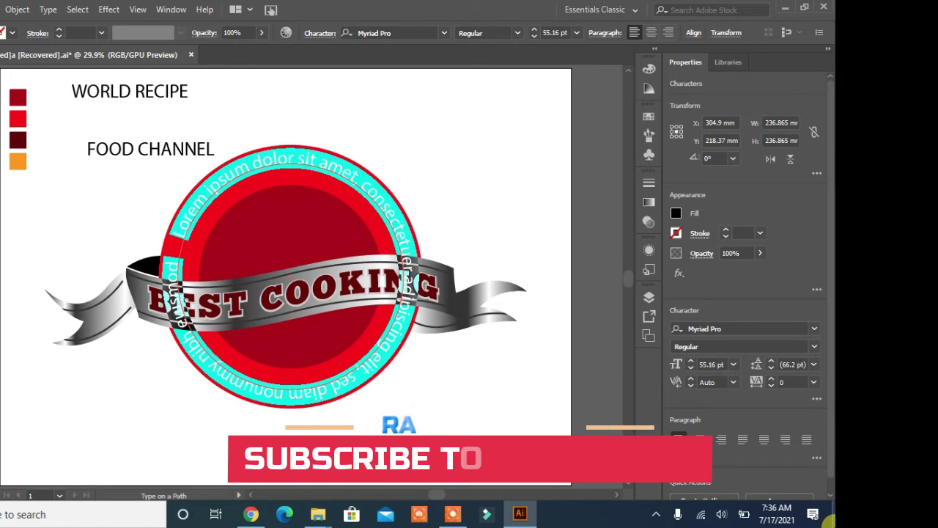
pyautogui.write('WORLD RECIPE')
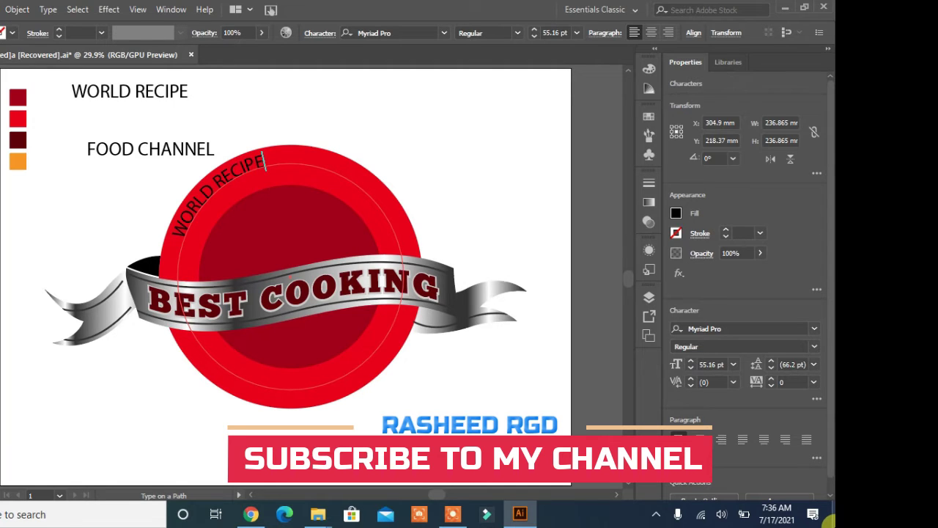
pyautogui.press('Escape')
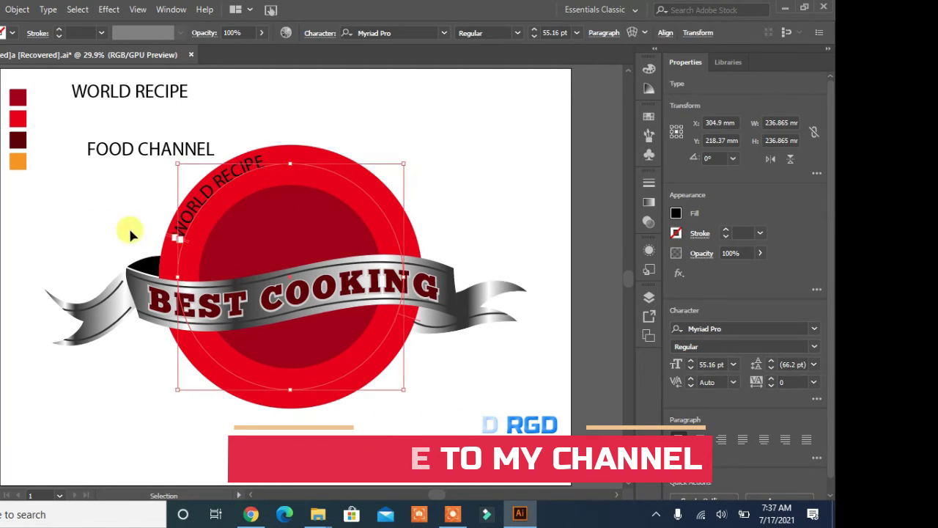
# Step: Set the WORLD RECIPE path text to align to its path by Center, with the preview enabled
pyautogui.click(189, 245)
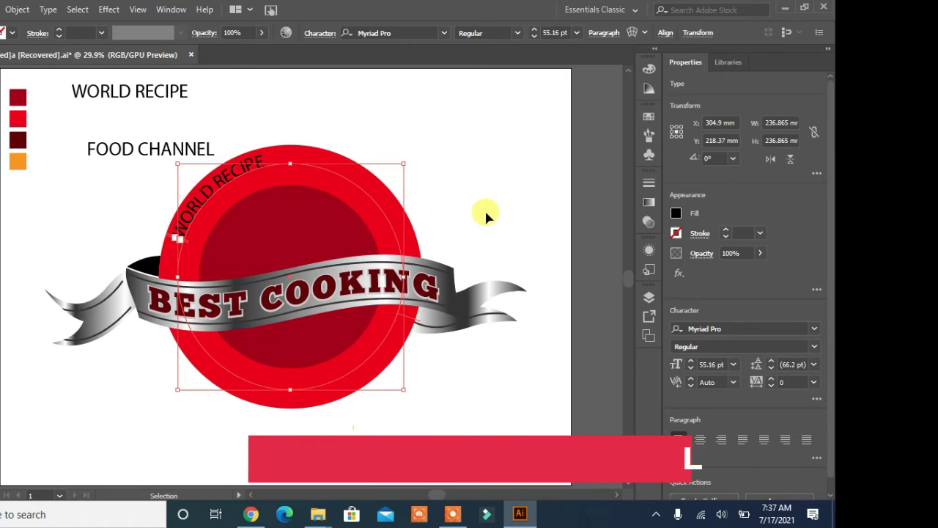
pyautogui.click(47, 9)
pyautogui.moveTo(111, 141)
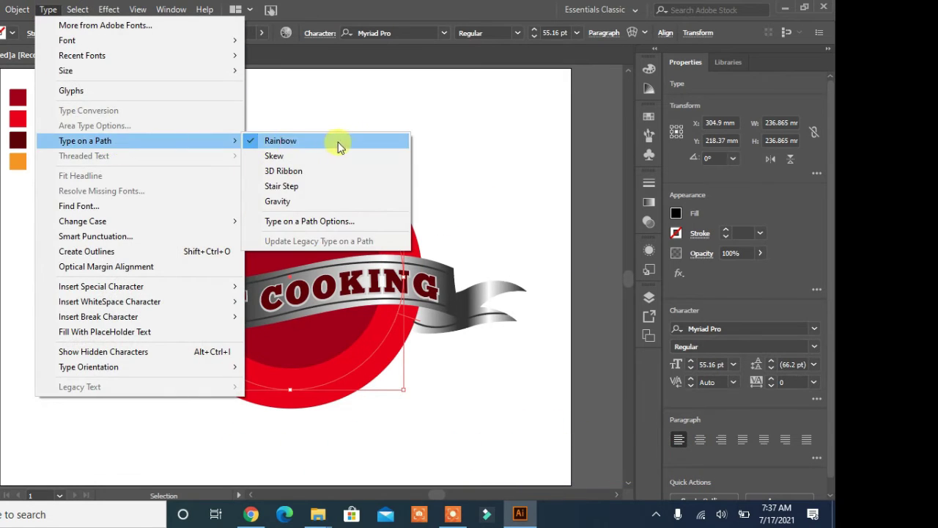
pyautogui.click(366, 229)
pyautogui.click(278, 291)
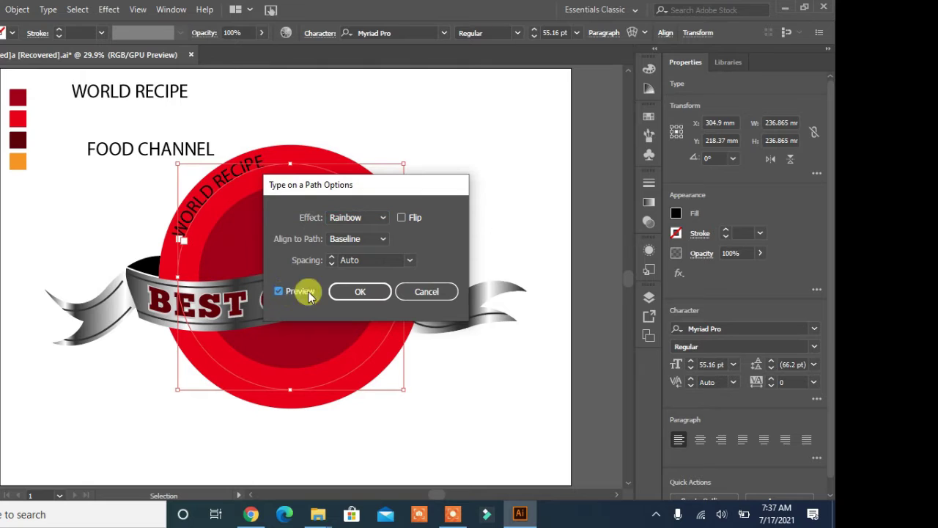
pyautogui.click(374, 245)
pyautogui.click(370, 281)
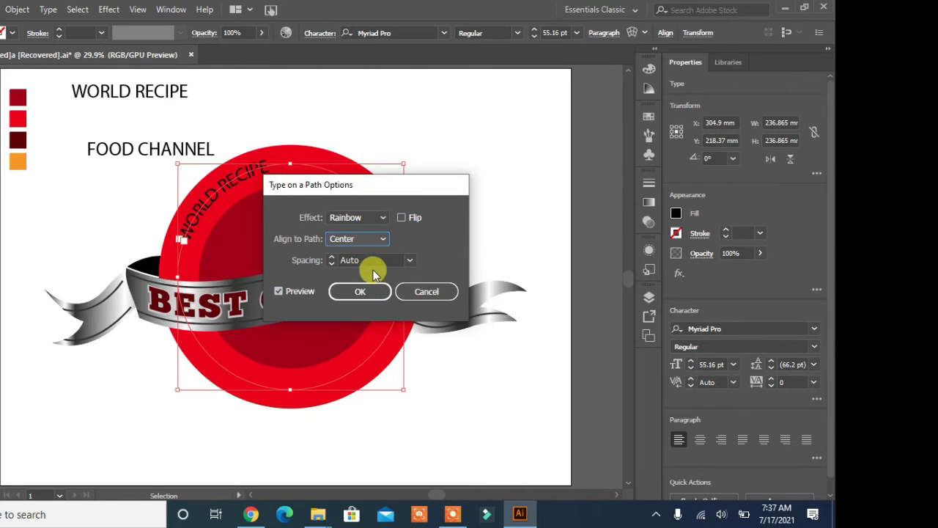
pyautogui.click(372, 294)
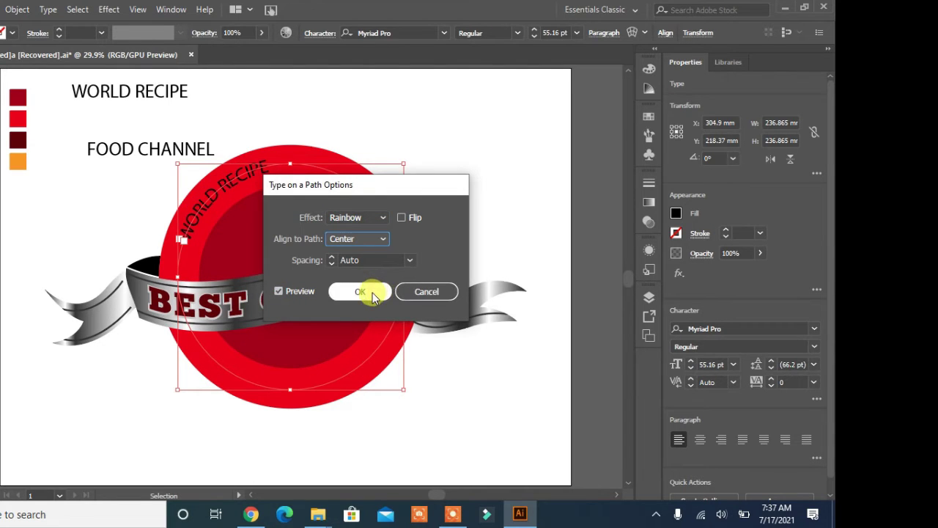
# Step: Increase the curved WORLD RECIPE text's font size to 71 pt
pyautogui.click(691, 362)
pyautogui.click(691, 361)
pyautogui.click(691, 361)
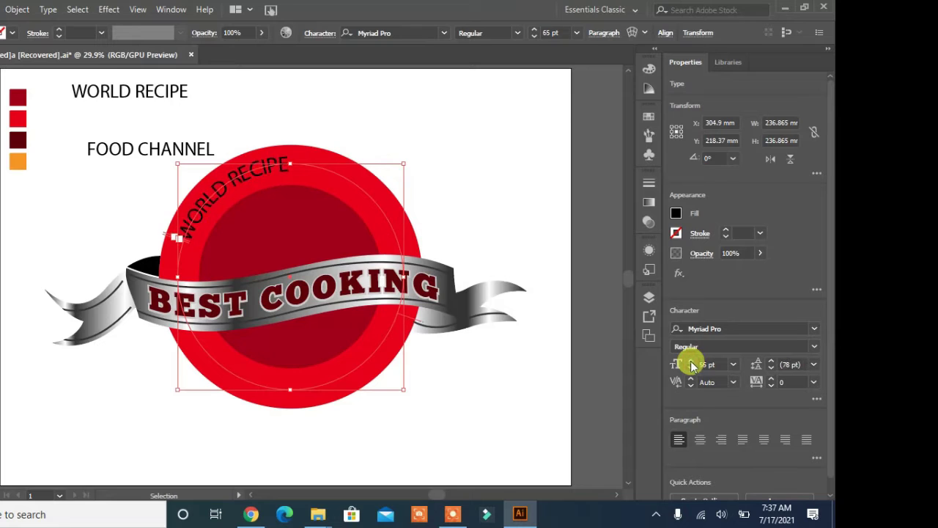
pyautogui.click(691, 361)
pyautogui.click(691, 362)
pyautogui.click(691, 361)
pyautogui.click(691, 361)
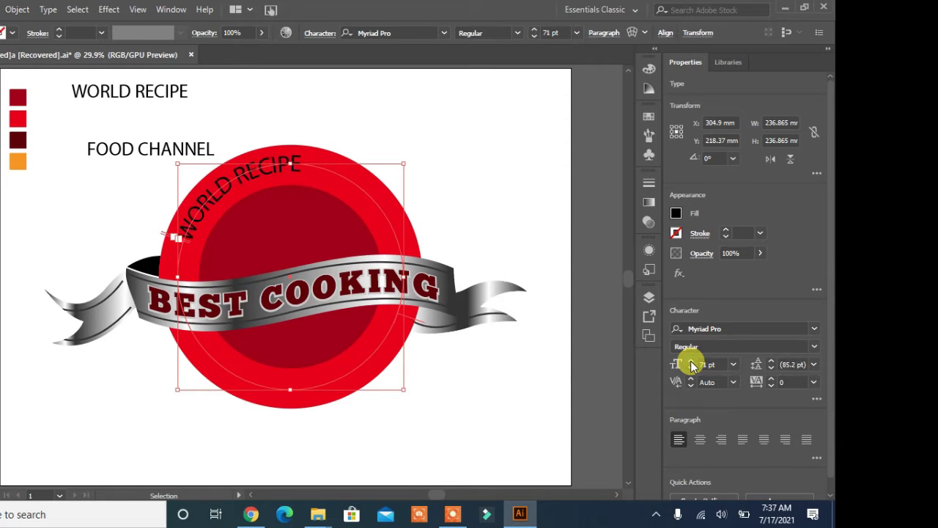
# Step: Set the curved text's tracking to 110 and rotate it about 18° clockwise to centre it over the badge's upper arc
pyautogui.click(770, 380)
pyautogui.click(771, 380)
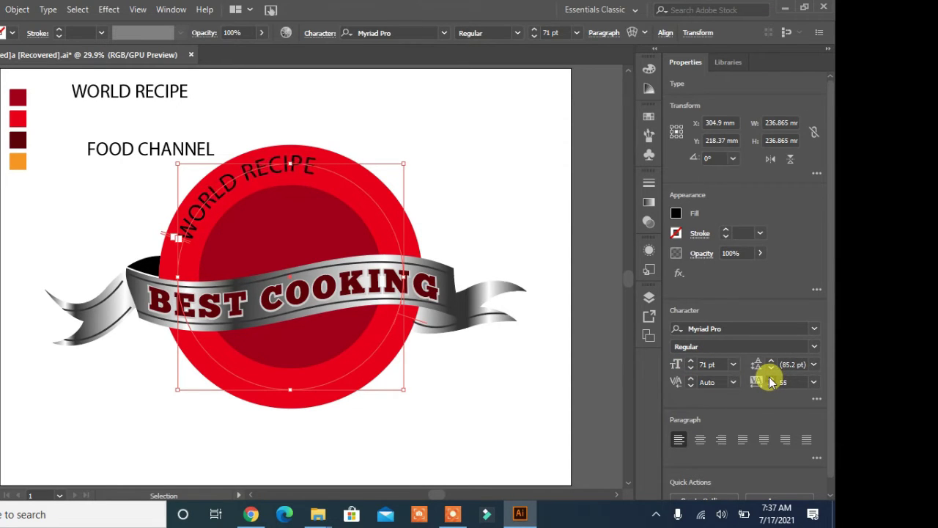
pyautogui.click(770, 380)
pyautogui.click(771, 380)
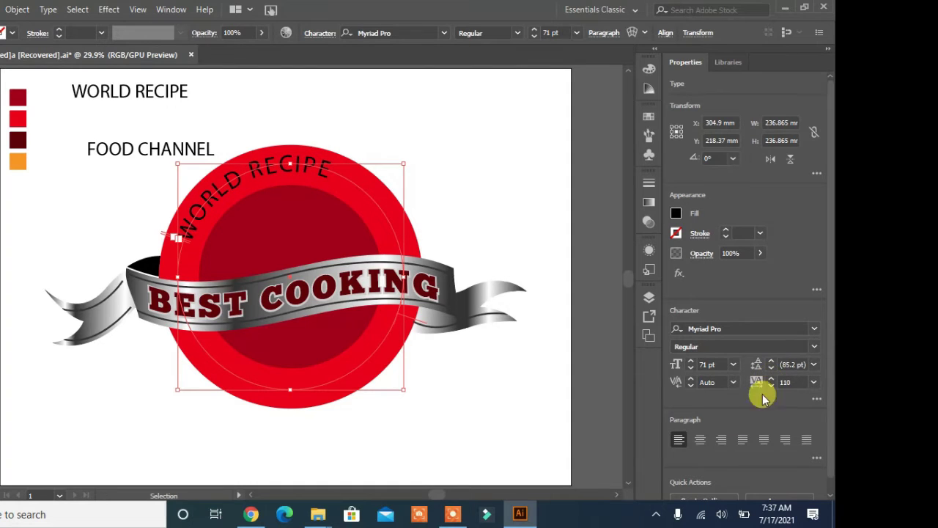
pyautogui.moveTo(411, 157); pyautogui.dragTo(459, 194)
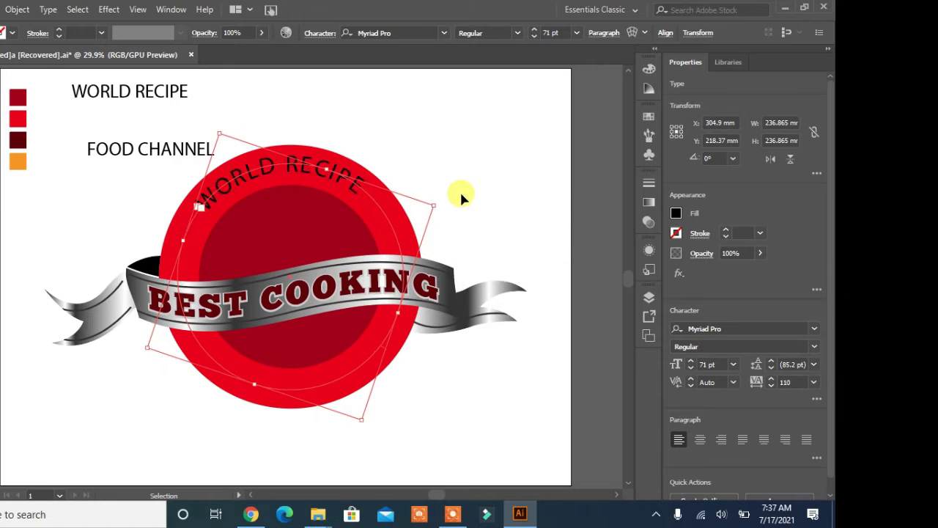
pyautogui.click(473, 197)
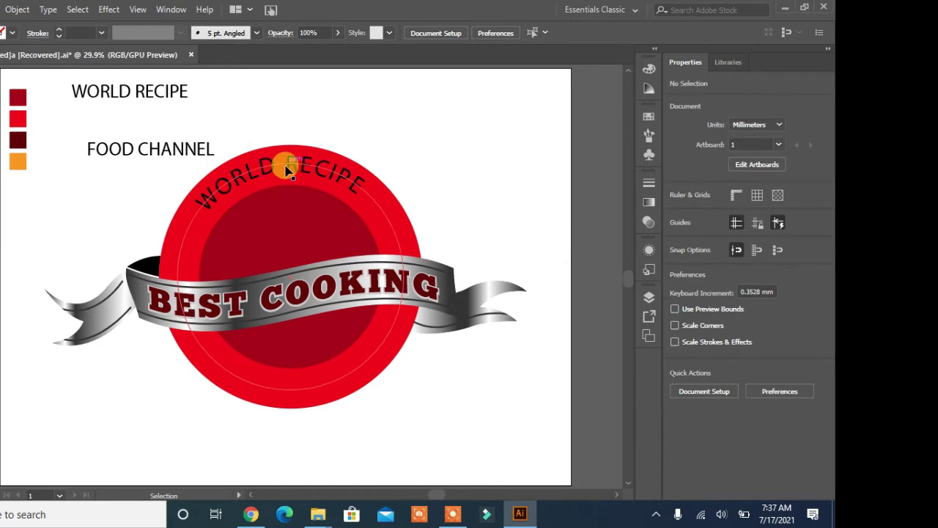
# Step: Duplicate the curved WORLD RECIPE text and rotate the copy about half a turn onto the badge's lower arc
pyautogui.click(289, 167)
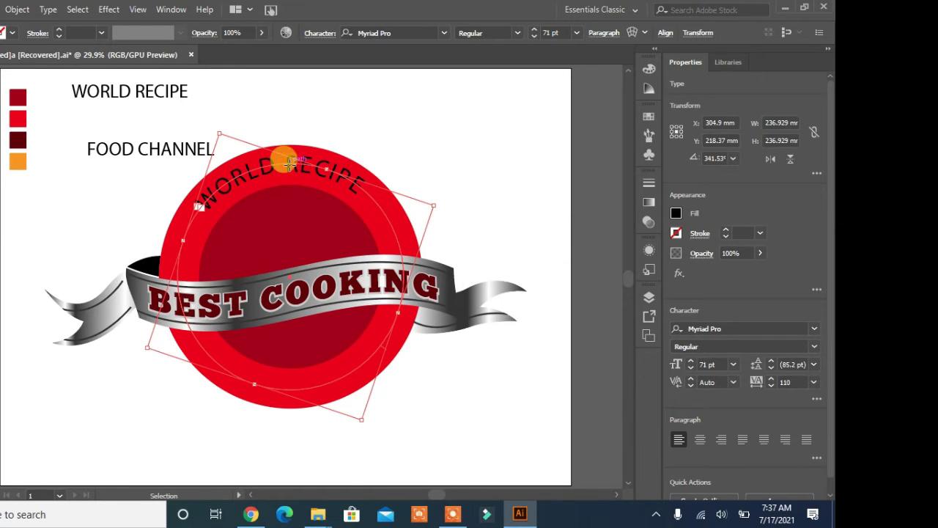
pyautogui.moveTo(289, 165); pyautogui.dragTo(292, 179)
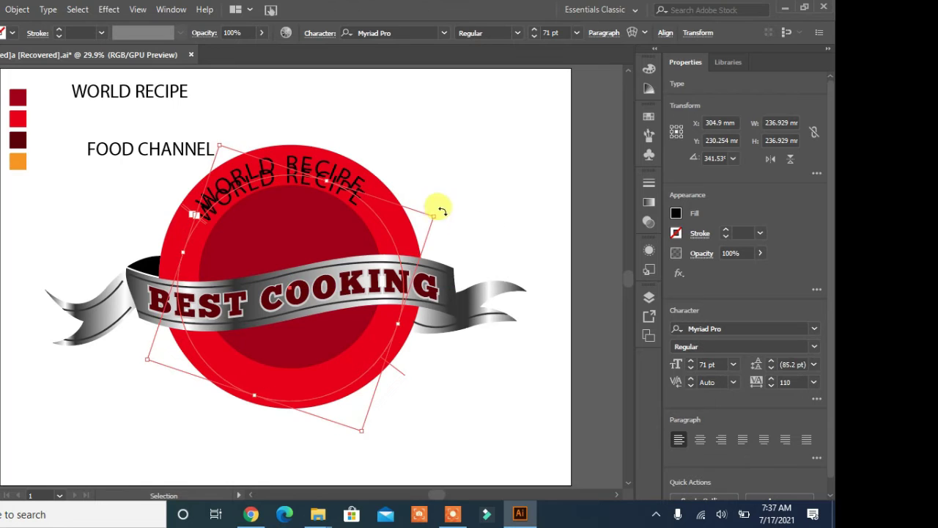
pyautogui.moveTo(442, 210); pyautogui.dragTo(180, 353)
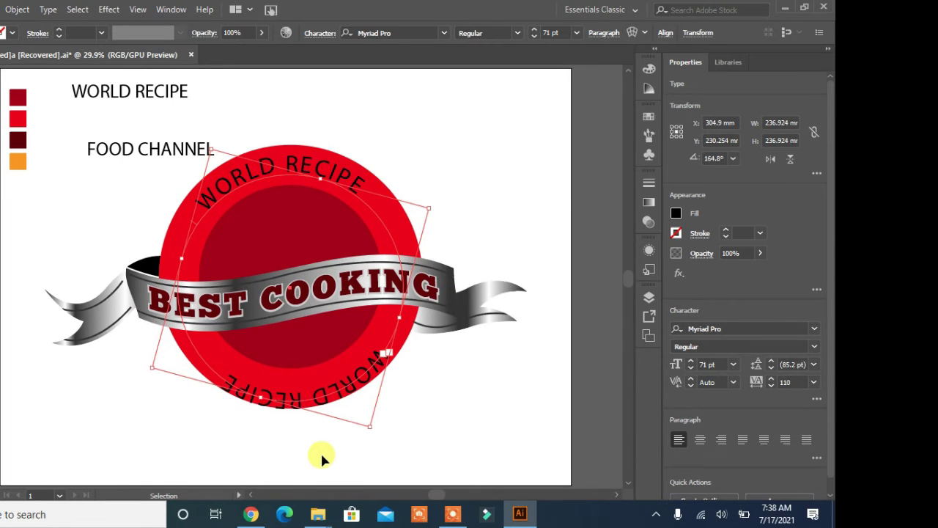
# Step: Nudge the copied text up about 12 mm and slide its lettering along the path to centre it on the lower arc
pyautogui.press('Up')
pyautogui.press('Up')
pyautogui.press('Up')
pyautogui.press('Up')
pyautogui.press('Up')
pyautogui.press('Up')
pyautogui.press('Up')
pyautogui.press('Up')
pyautogui.press('Up')
pyautogui.press('Up')
pyautogui.press('Up')
pyautogui.press('Up')
pyautogui.press('Up')
pyautogui.press('Up')
pyautogui.press('Up')
pyautogui.press('Up')
pyautogui.press('Up')
pyautogui.press('Up')
pyautogui.press('Up')
pyautogui.press('Up')
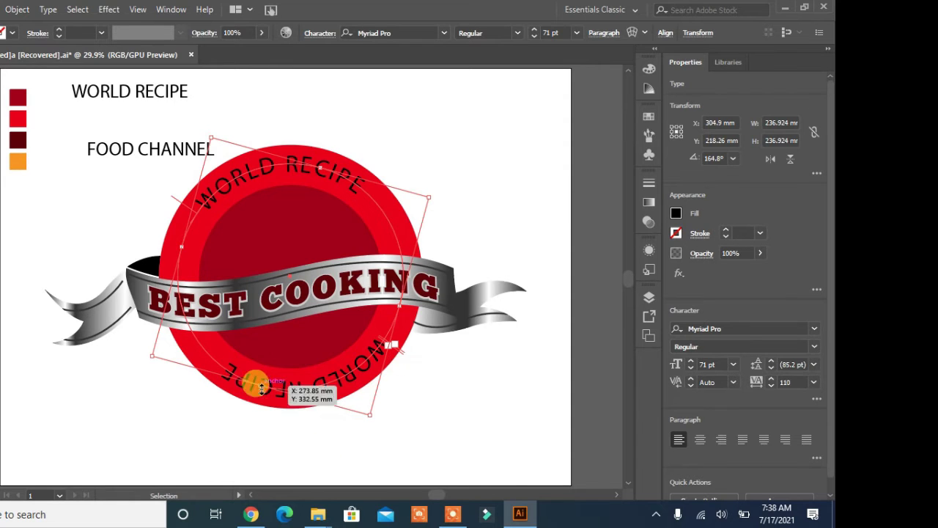
pyautogui.moveTo(402, 357)
pyautogui.mouseDown()
pyautogui.moveTo(382, 374)
pyautogui.moveTo(278, 382)
pyautogui.moveTo(345, 377)
pyautogui.moveTo(404, 357)
pyautogui.mouseUp()
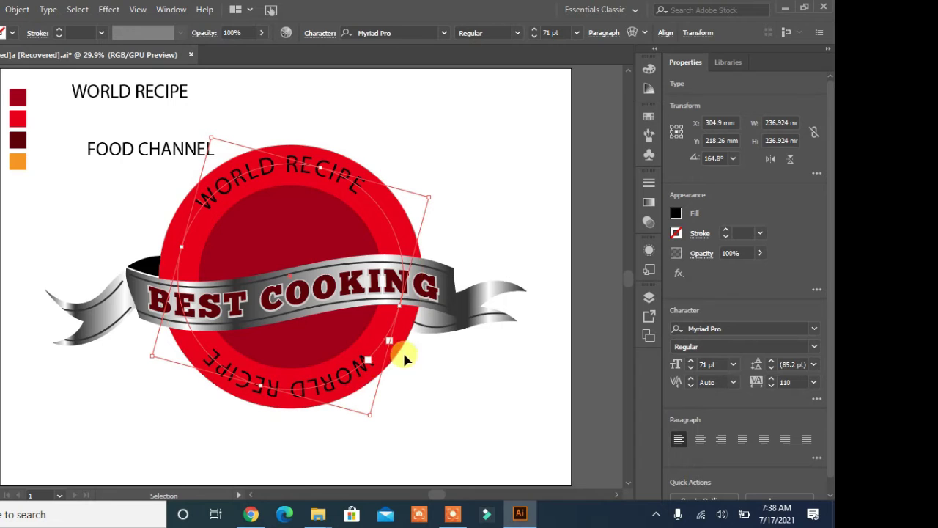
# Step: Flip the copied text on its path and rotate it about 100° clockwise so it reads upright along the badge's lower arc
pyautogui.click(269, 424)
pyautogui.click(272, 396)
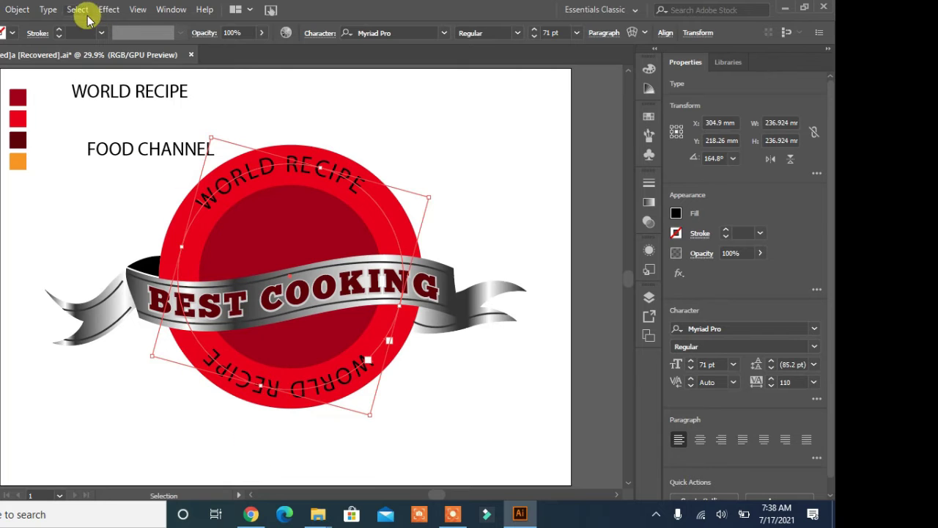
pyautogui.click(49, 10)
pyautogui.moveTo(134, 140)
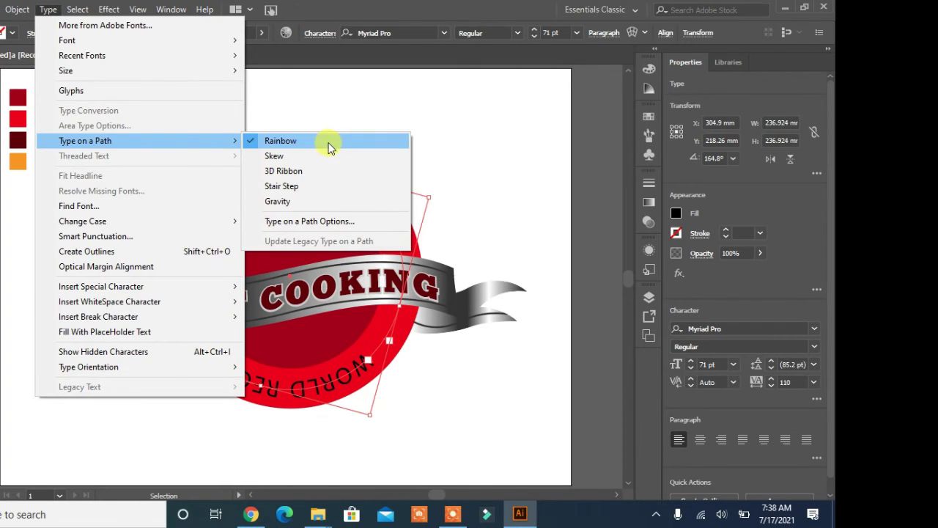
pyautogui.click(360, 225)
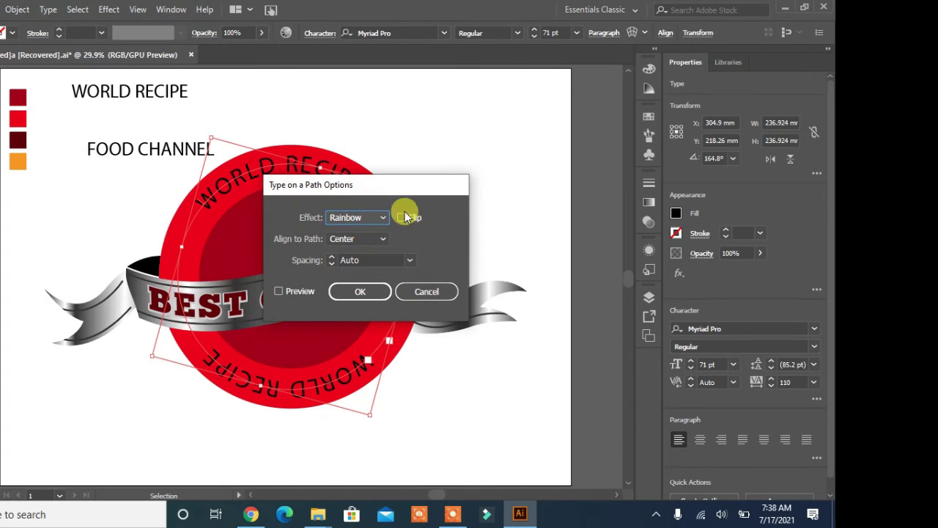
pyautogui.click(279, 291)
pyautogui.moveTo(413, 192); pyautogui.dragTo(506, 80)
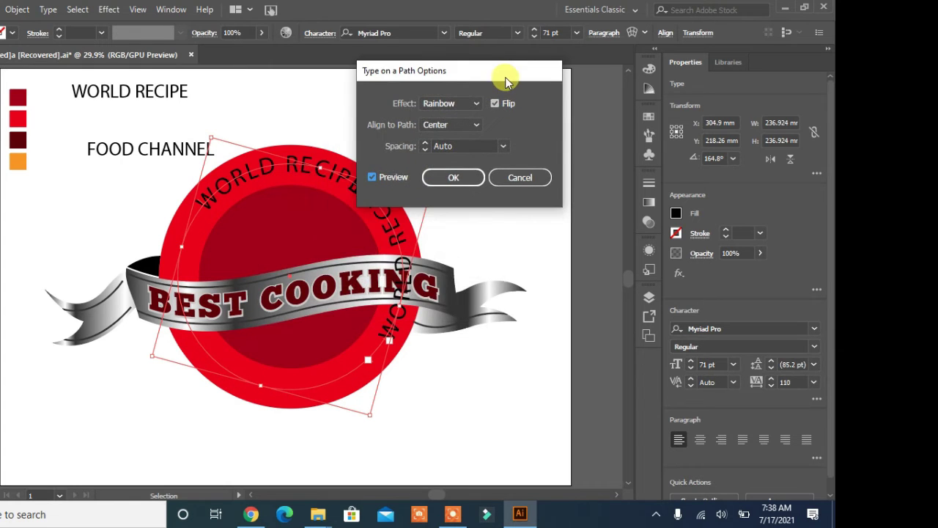
pyautogui.click(456, 178)
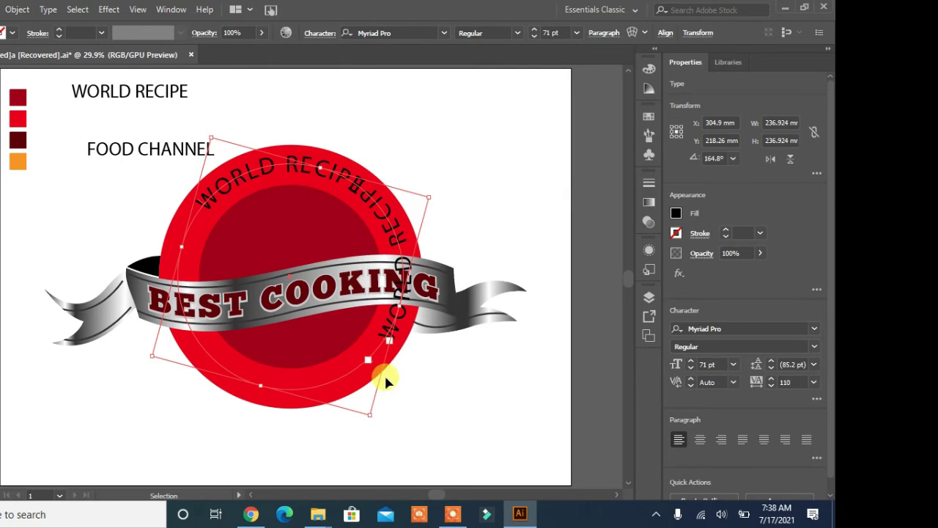
pyautogui.moveTo(396, 335)
pyautogui.mouseDown()
pyautogui.moveTo(382, 350)
pyautogui.moveTo(400, 321)
pyautogui.moveTo(395, 332)
pyautogui.mouseUp()
pyautogui.moveTo(437, 193); pyautogui.dragTo(337, 414)
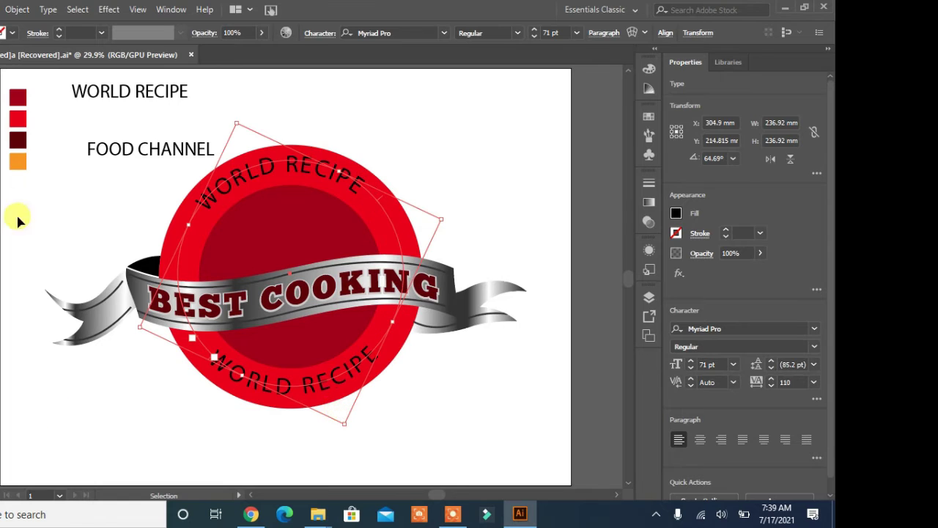
# Step: Replace the lower curved text with FOOD CHANNEL and deselect it
pyautogui.click(0, 143)
pyautogui.click(382, 353)
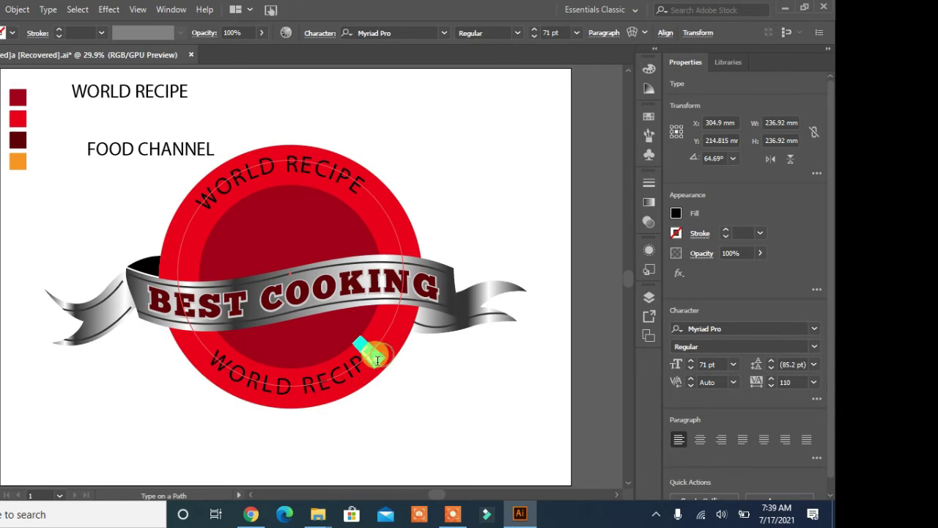
pyautogui.moveTo(377, 359); pyautogui.dragTo(220, 361)
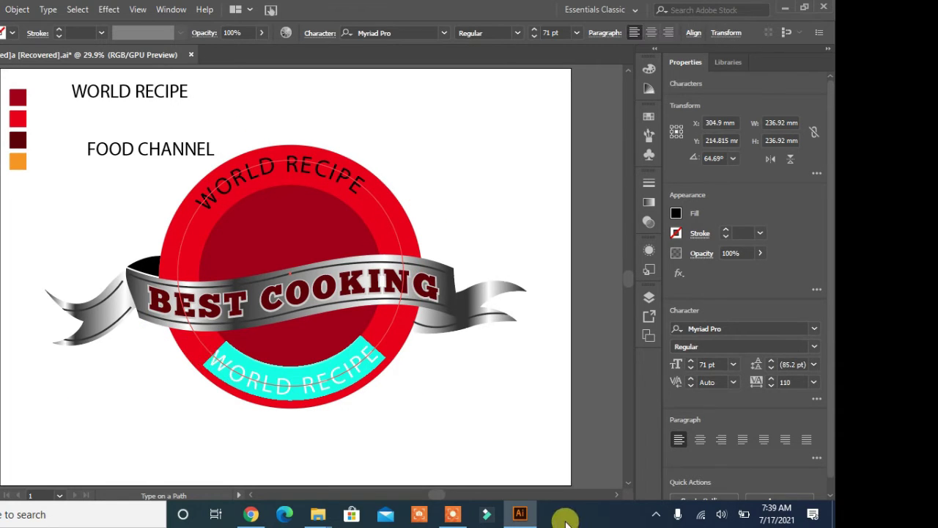
pyautogui.write('FOOD CHANNEL')
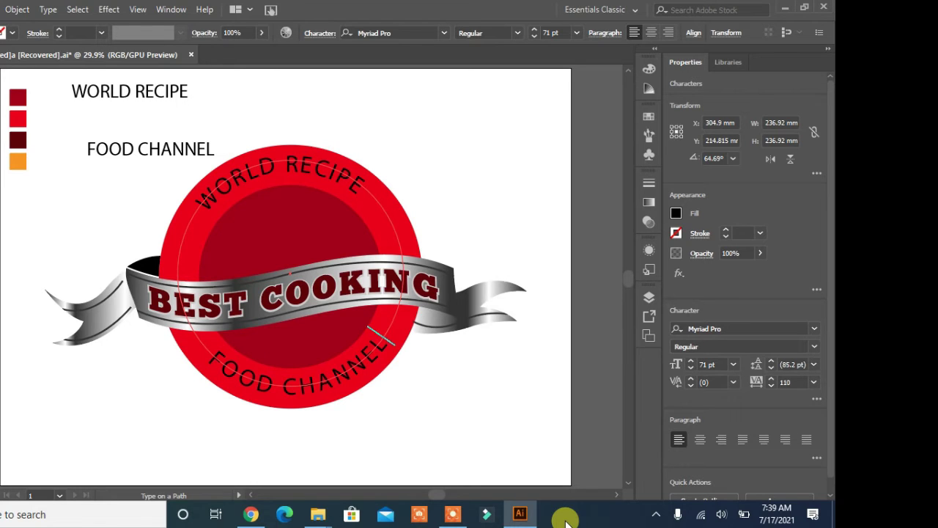
pyautogui.press('Escape')
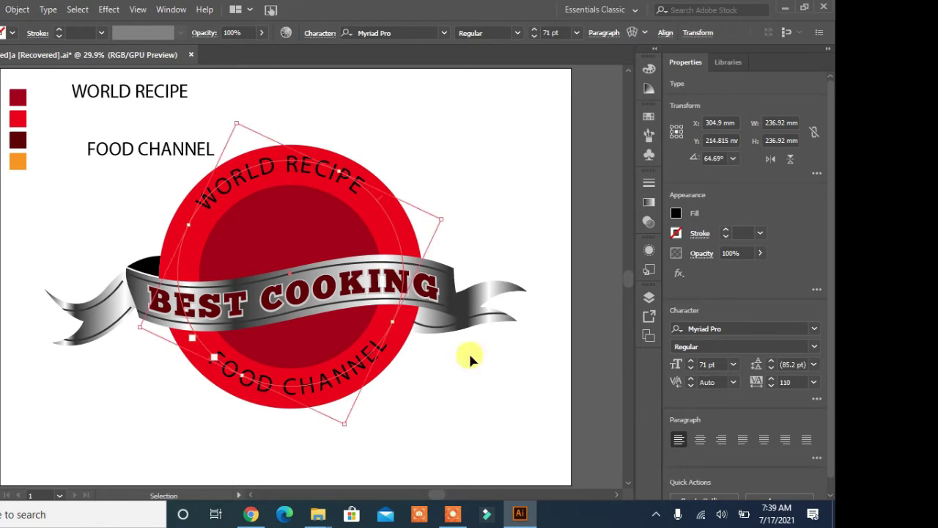
pyautogui.click(436, 383)
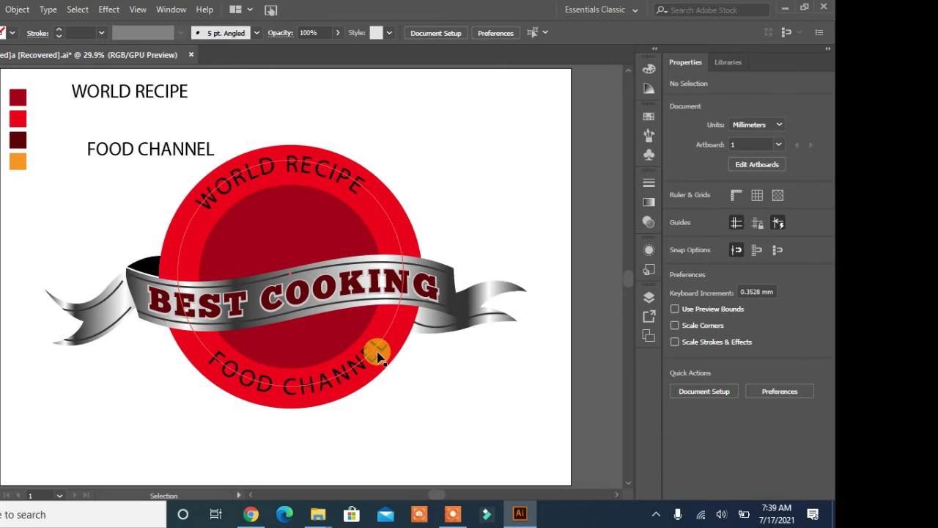
# Step: Change the font of the curved FOOD CHANNEL text on the badge's lower arc to 微软雅黑
pyautogui.press('t')
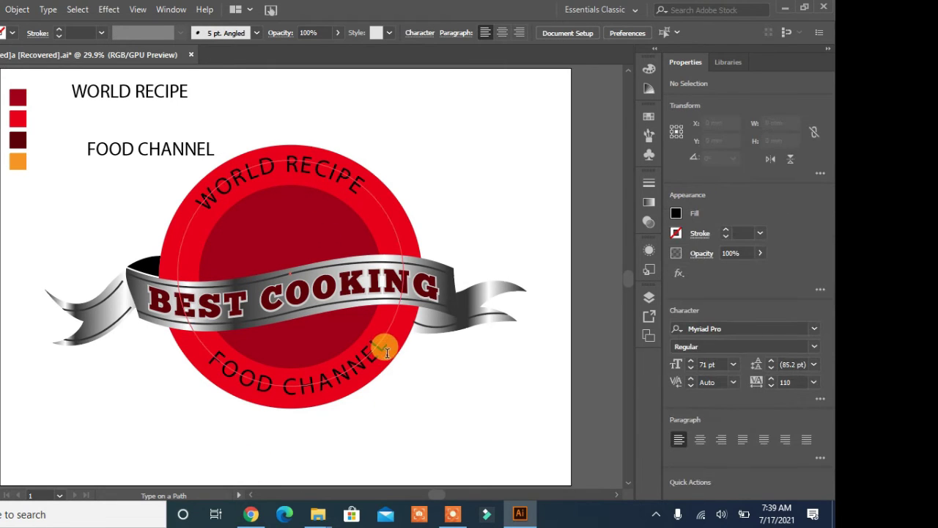
pyautogui.moveTo(387, 352); pyautogui.dragTo(194, 371)
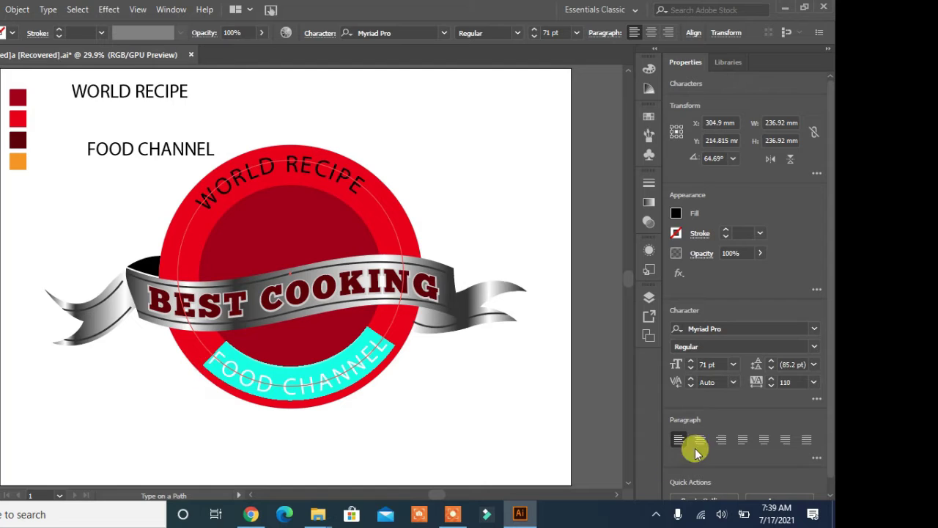
pyautogui.click(819, 331)
pyautogui.scroll(-5, 686, 448)
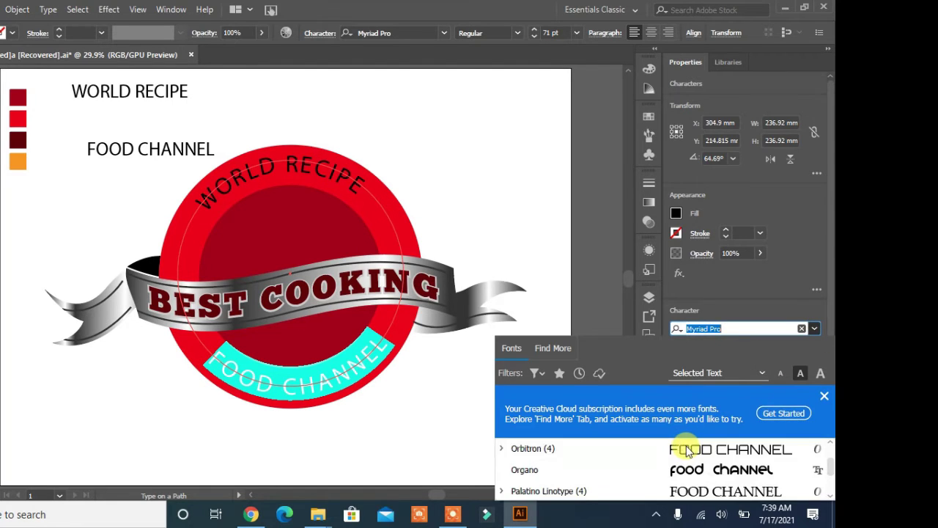
pyautogui.scroll(-3, 704, 473)
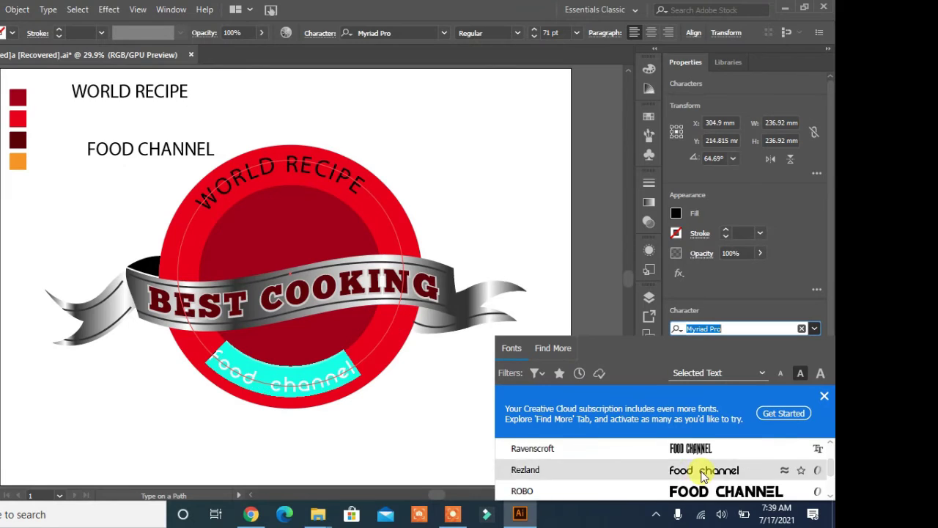
pyautogui.scroll(2, 703, 473)
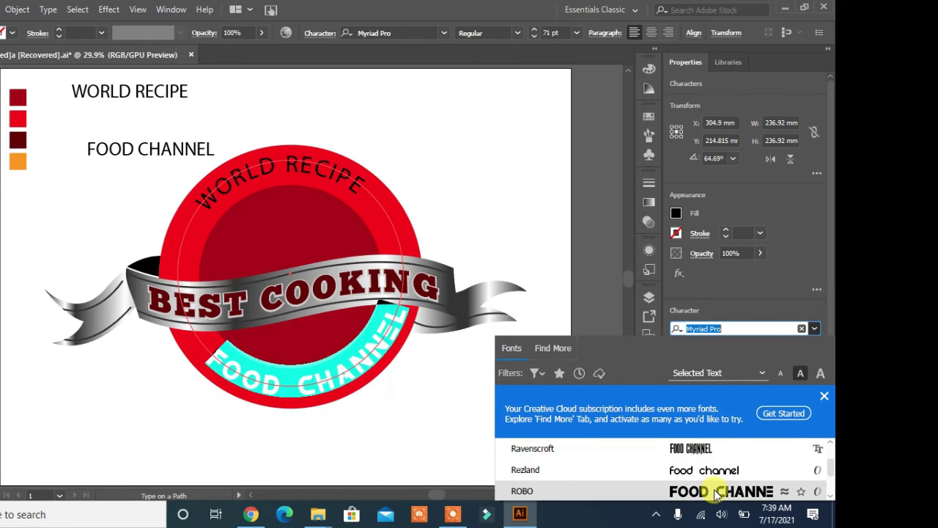
pyautogui.scroll(-3, 719, 493)
pyautogui.scroll(-3, 702, 473)
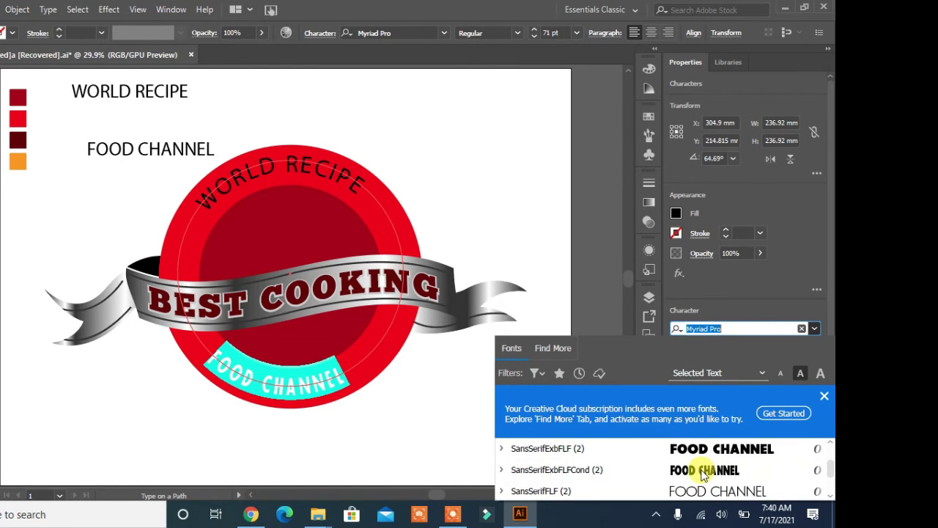
pyautogui.scroll(-5, 702, 473)
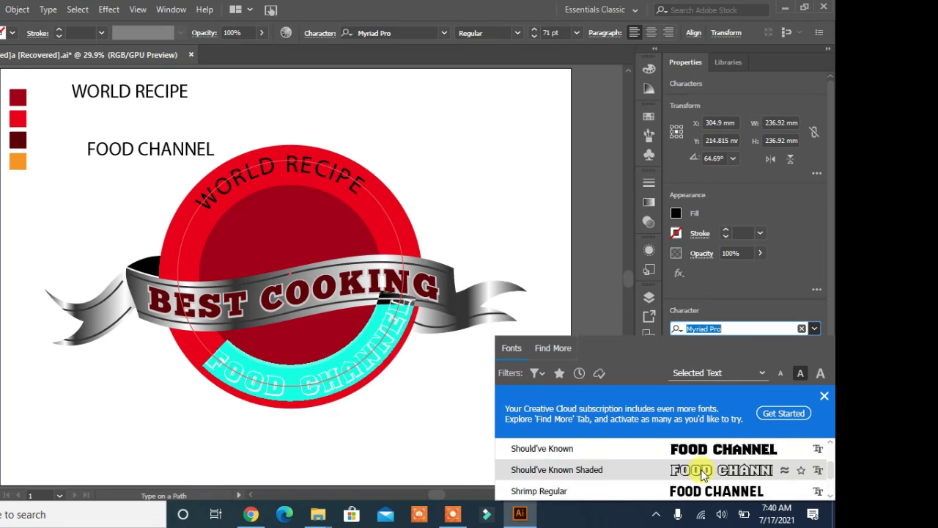
pyautogui.click(824, 398)
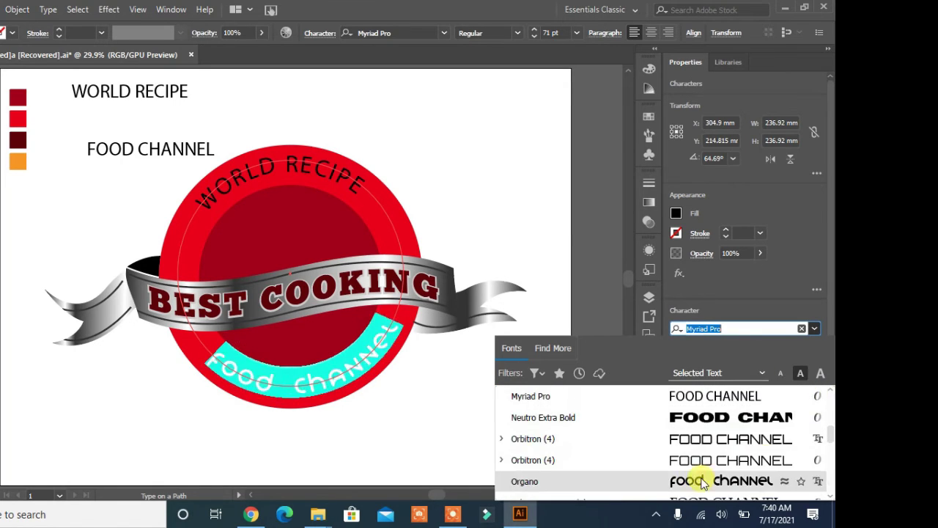
pyautogui.scroll(-5, 702, 440)
pyautogui.scroll(-3, 702, 440)
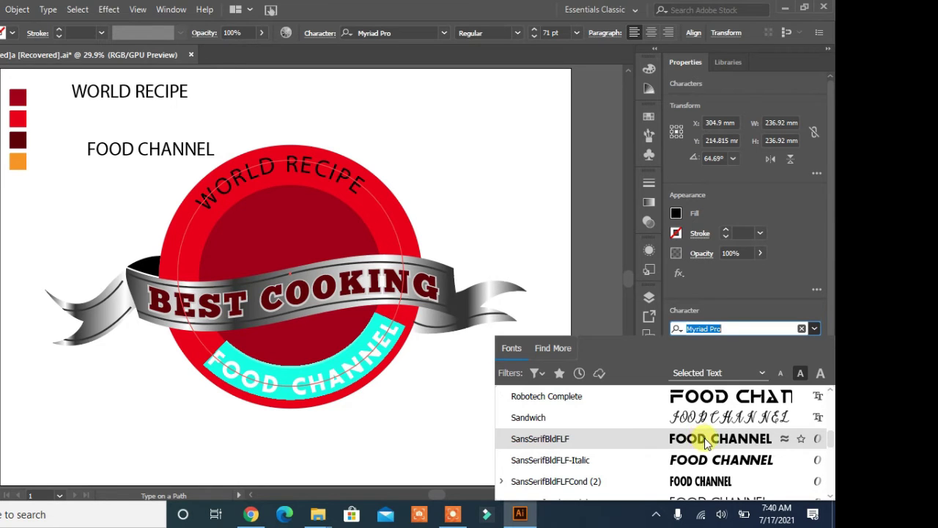
pyautogui.scroll(-10, 703, 438)
pyautogui.scroll(-5, 705, 438)
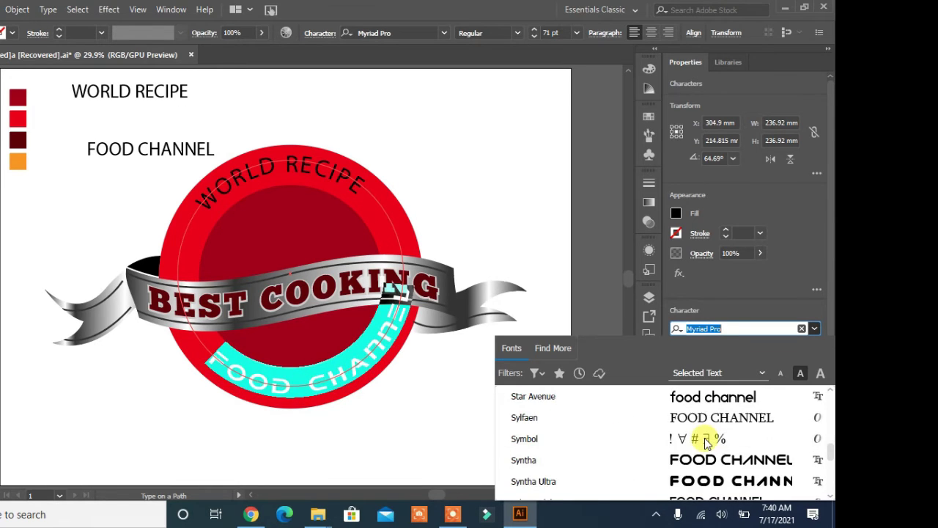
pyautogui.scroll(-3, 708, 460)
pyautogui.scroll(-15, 707, 459)
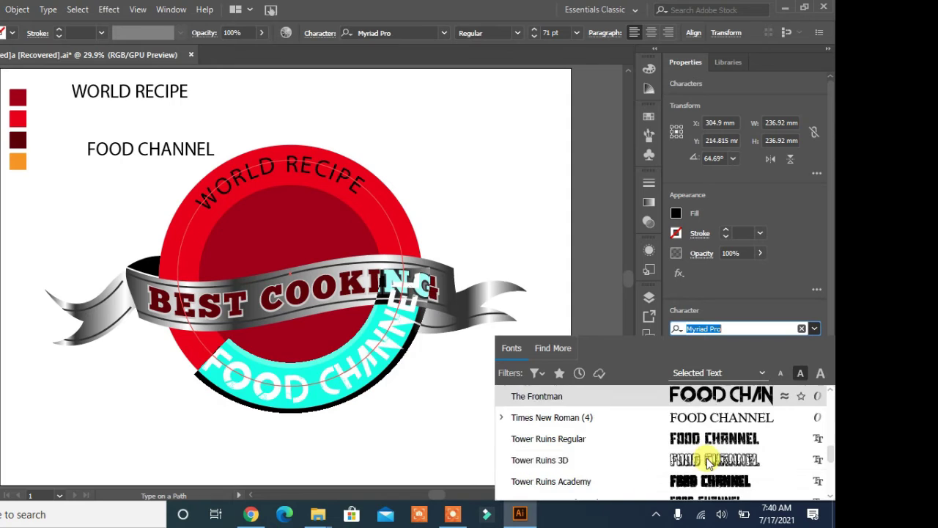
pyautogui.scroll(-5, 707, 462)
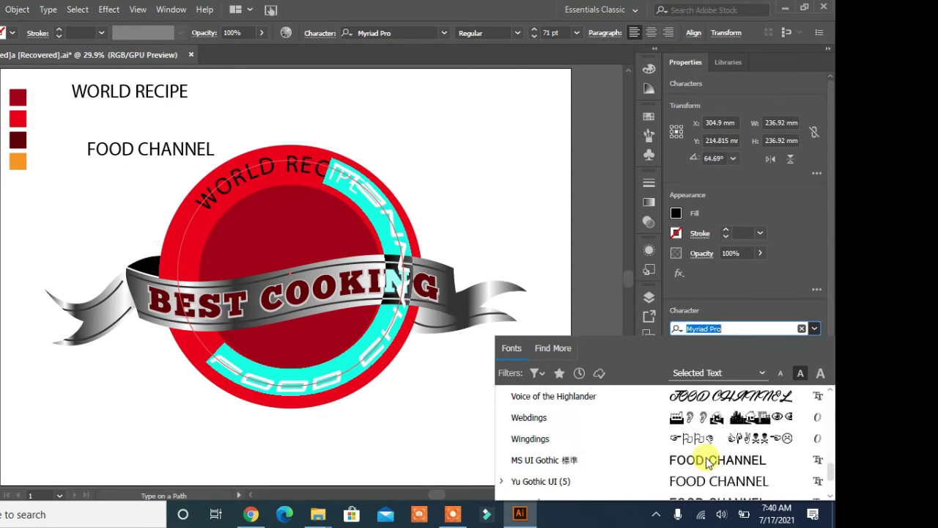
pyautogui.scroll(-12, 708, 462)
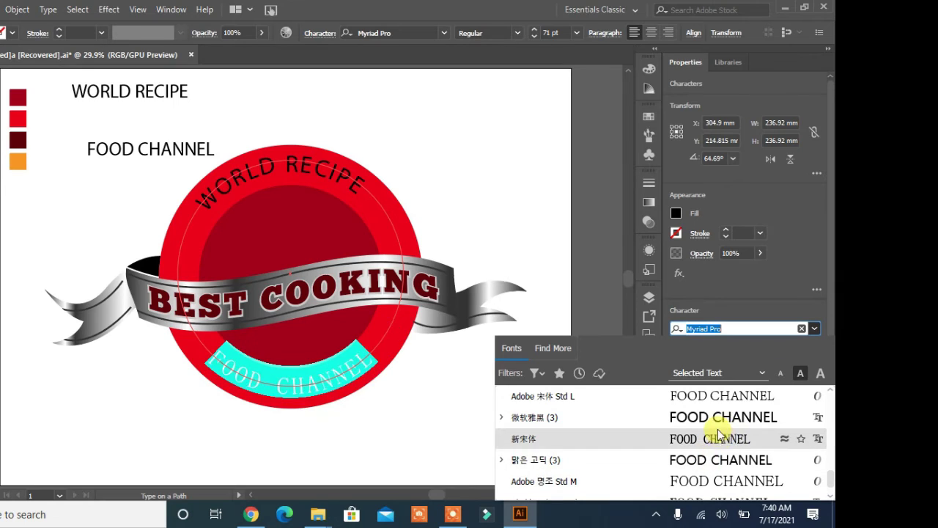
pyautogui.click(715, 419)
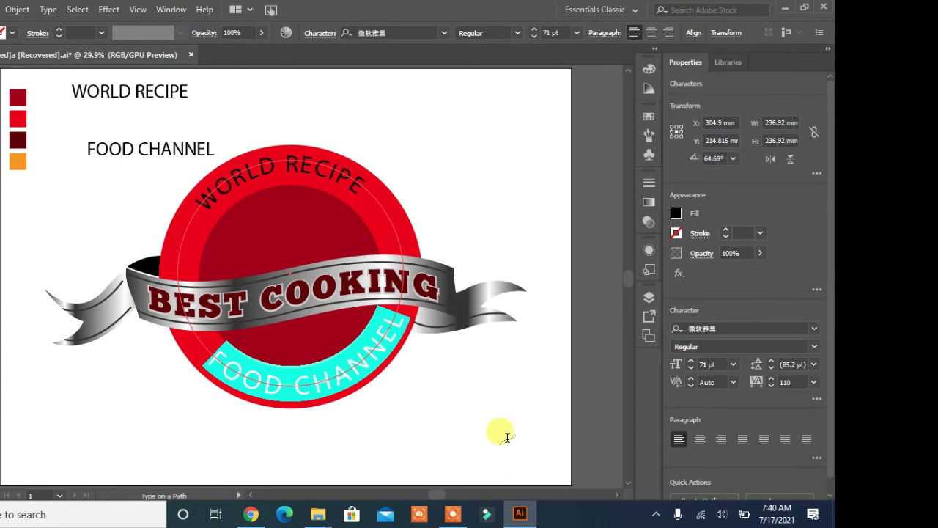
# Step: Reduce the curved FOOD CHANNEL text to 59 pt and deselect it
pyautogui.click(690, 367)
pyautogui.click(691, 367)
pyautogui.click(691, 368)
pyautogui.click(690, 367)
pyautogui.click(690, 367)
pyautogui.click(690, 368)
pyautogui.click(692, 368)
pyautogui.click(692, 368)
pyautogui.click(691, 368)
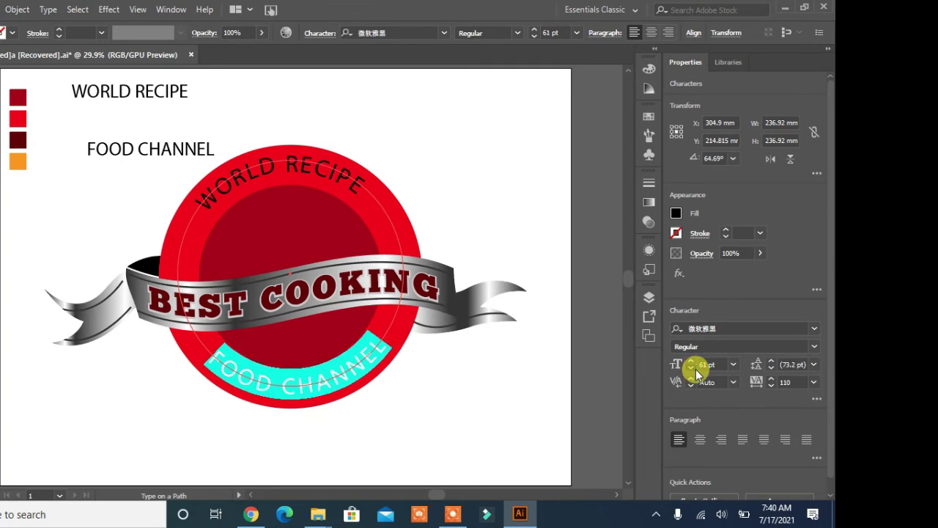
pyautogui.click(691, 368)
pyautogui.click(691, 368)
pyautogui.click(692, 368)
pyautogui.press('Escape')
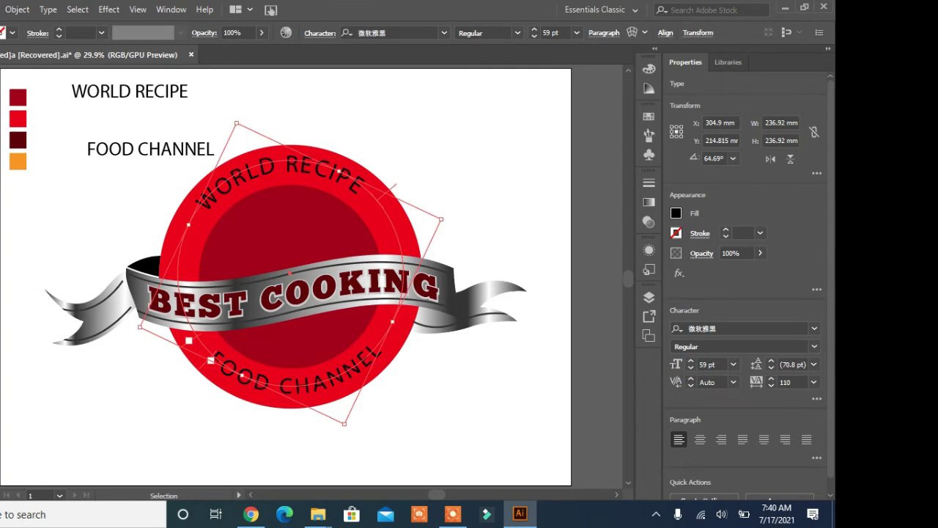
pyautogui.click(143, 423)
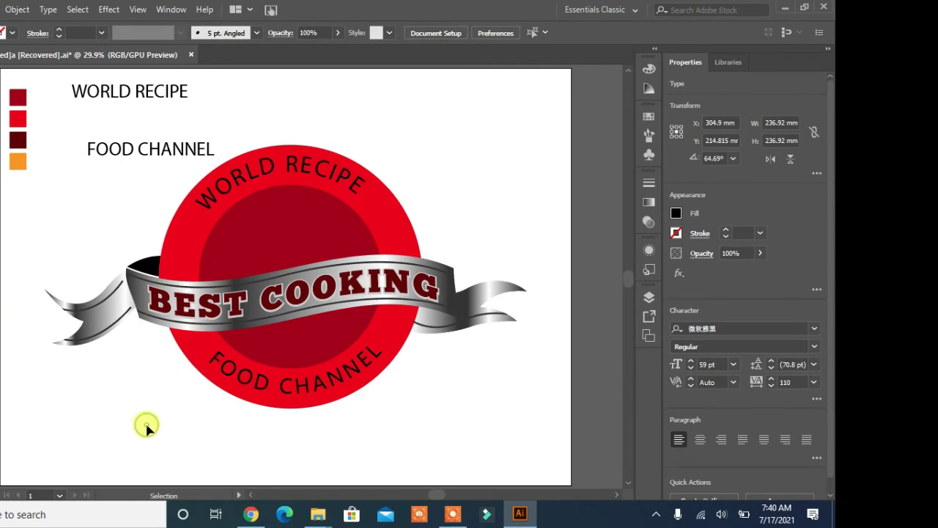
pyautogui.click(220, 363)
pyautogui.click(247, 447)
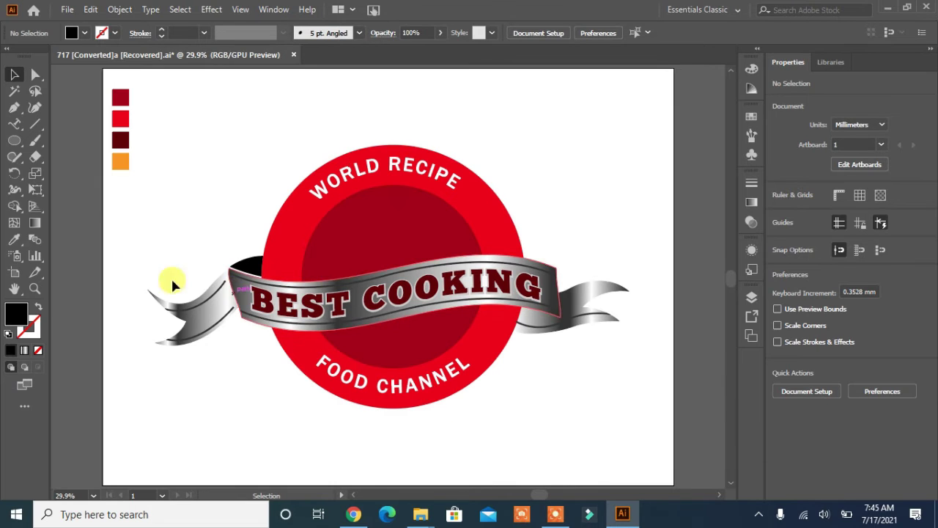
# Step: Draw a circle about 156 mm wide with a black outline and no fill, and centre it on the badge
pyautogui.click(14, 140)
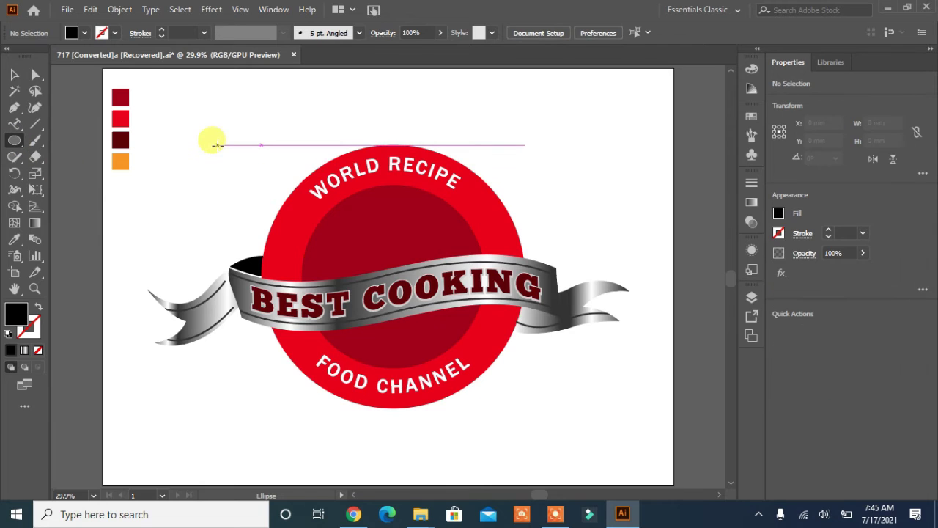
pyautogui.moveTo(217, 144); pyautogui.dragTo(286, 218)
pyautogui.click(38, 306)
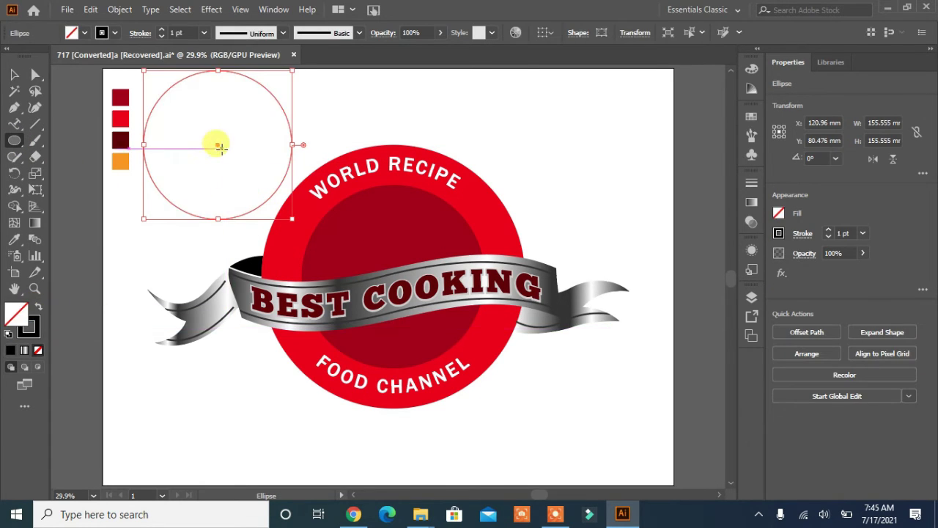
pyautogui.moveTo(217, 144); pyautogui.dragTo(391, 275)
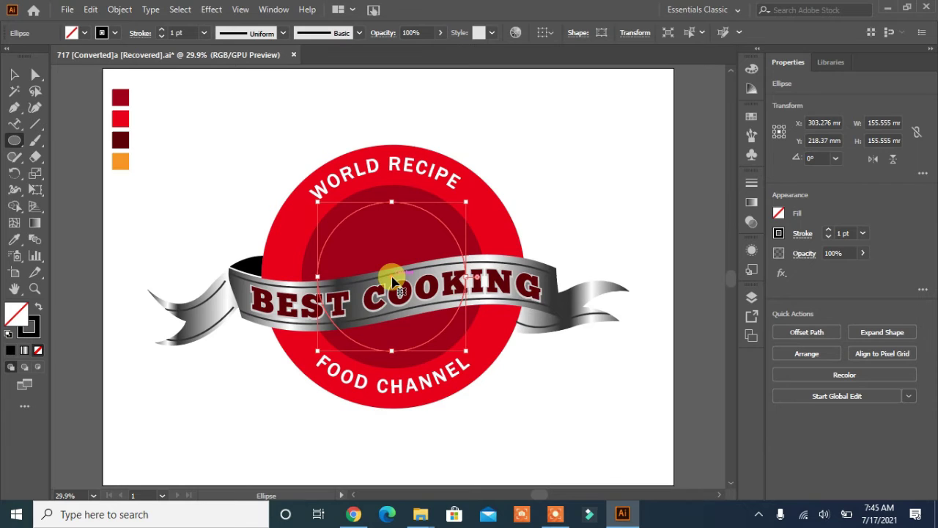
# Step: Undo the last two path edits on the thin outlined circle
pyautogui.hotkey('ctrl', '+')
pyautogui.hotkey('ctrl', '+')
pyautogui.hotkey('ctrl', '+')
pyautogui.press('a')
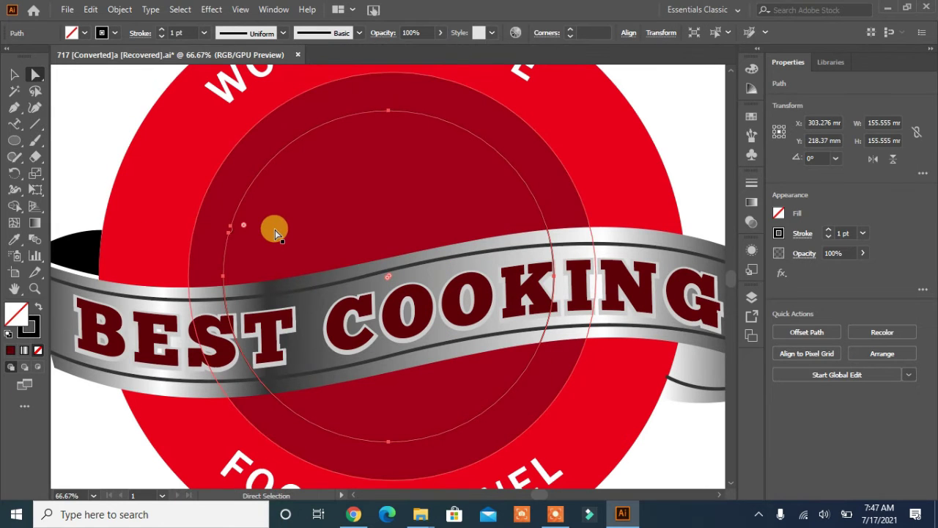
pyautogui.hotkey('ctrl', 'z')
pyautogui.hotkey('ctrl', 'z')
# Step: Cut the thin circle with the Scissors tool at two upper-left points, one upper-right, two lower-right and one lower-left
pyautogui.click(34, 160)
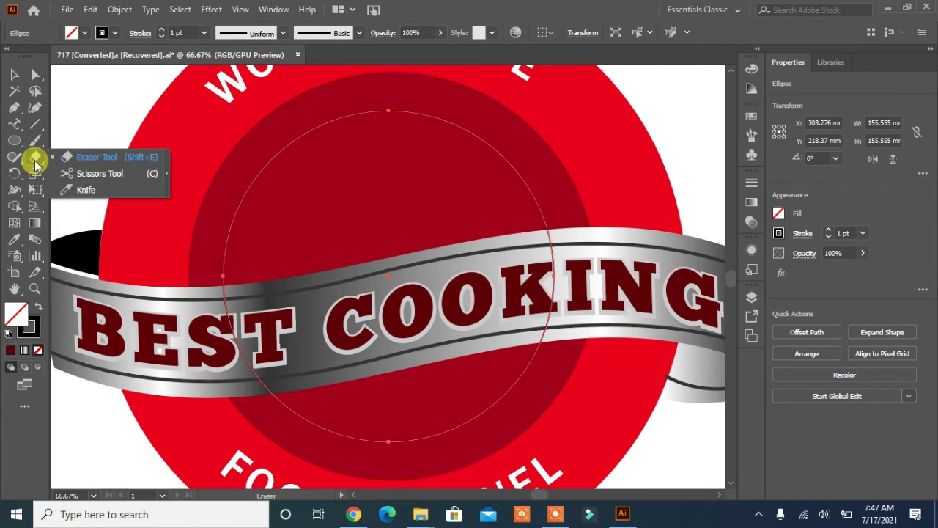
pyautogui.click(77, 174)
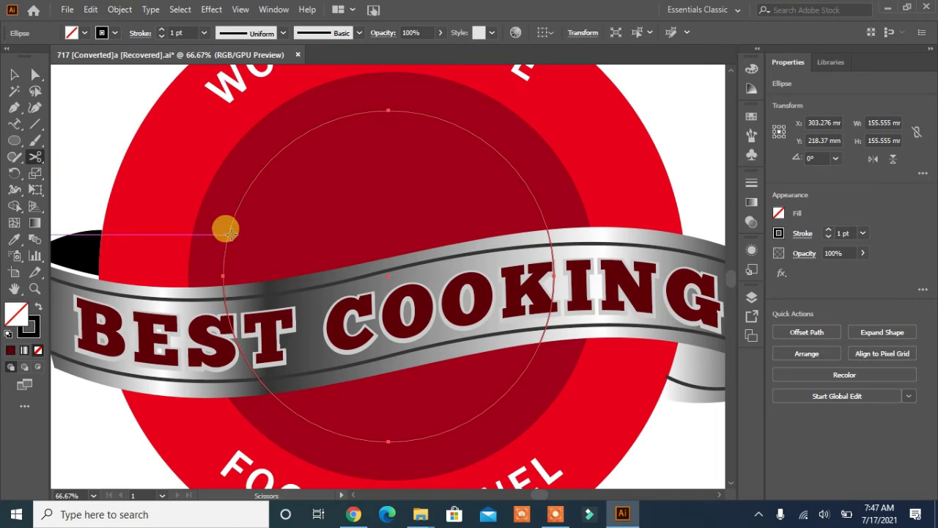
pyautogui.click(226, 233)
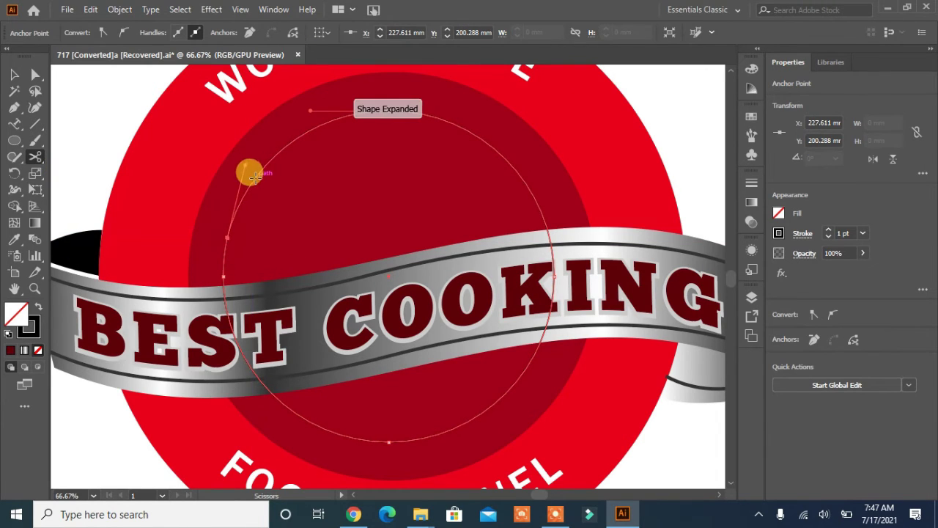
pyautogui.click(257, 171)
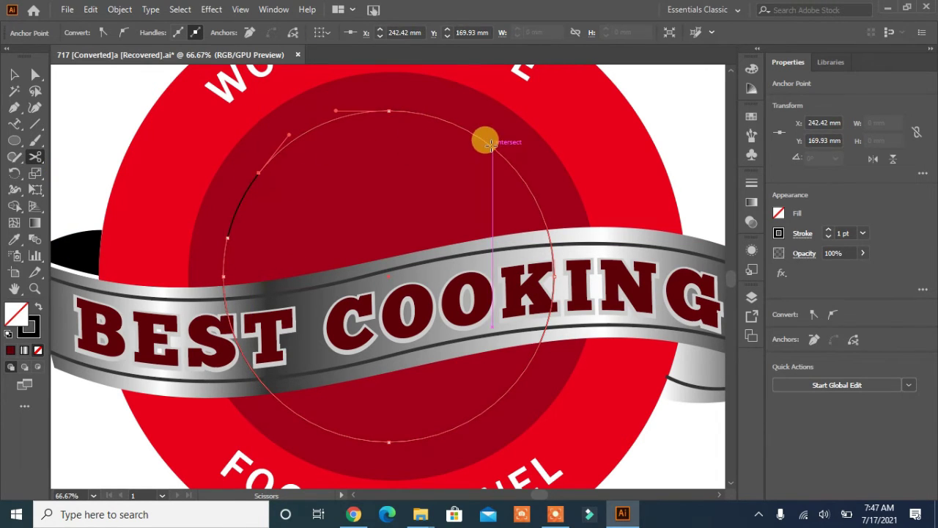
pyautogui.click(491, 145)
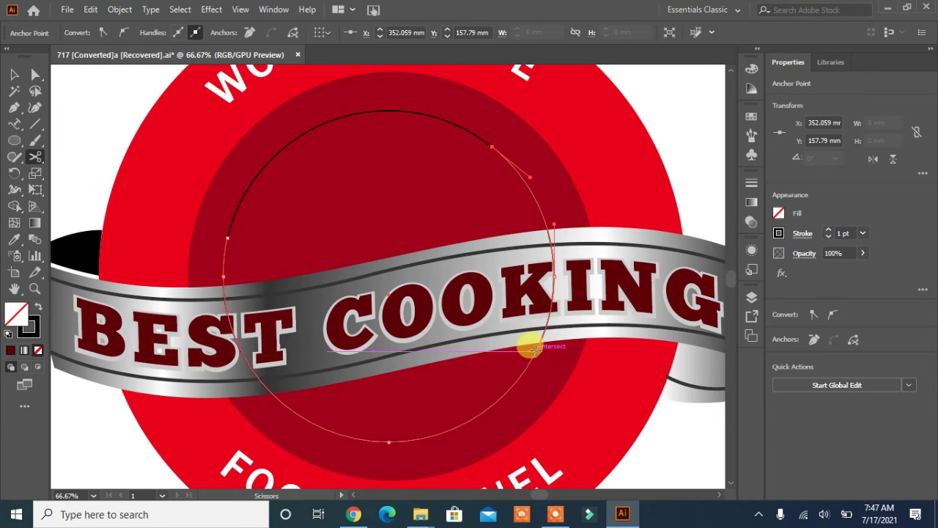
pyautogui.click(536, 349)
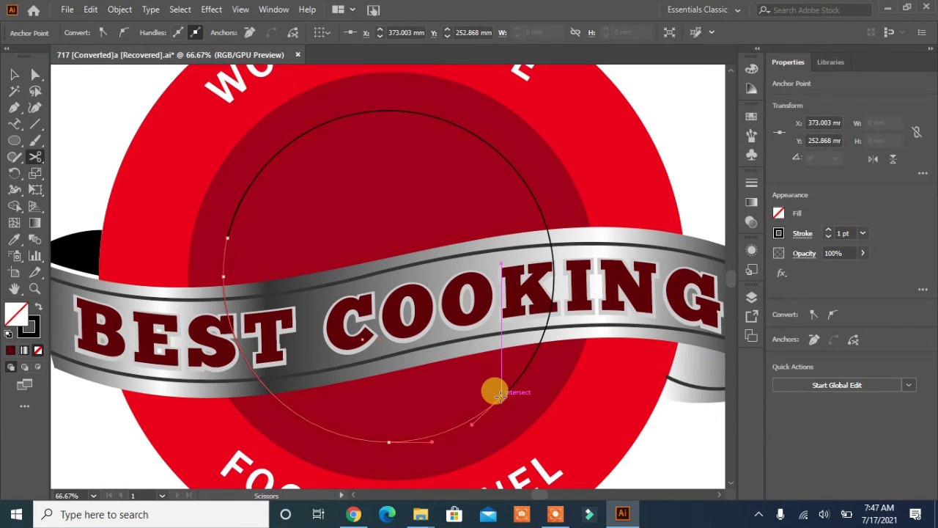
pyautogui.click(499, 396)
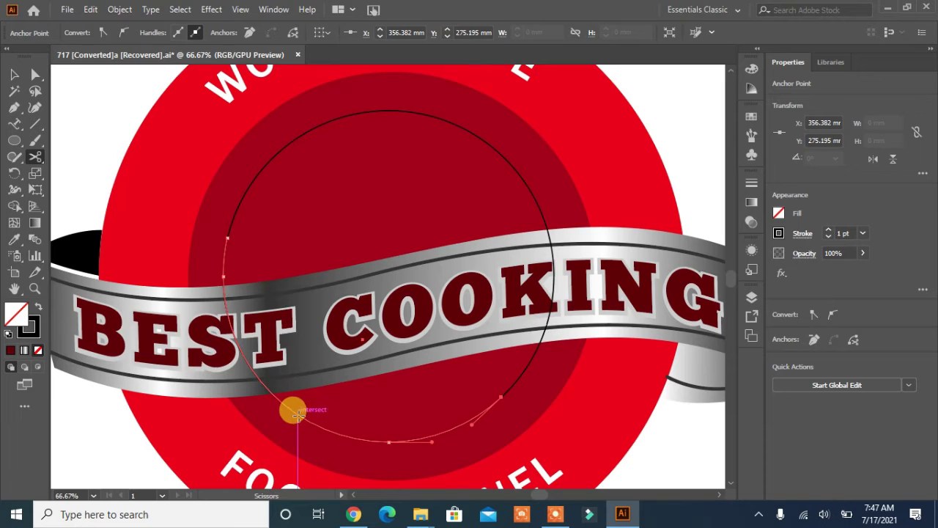
pyautogui.click(297, 415)
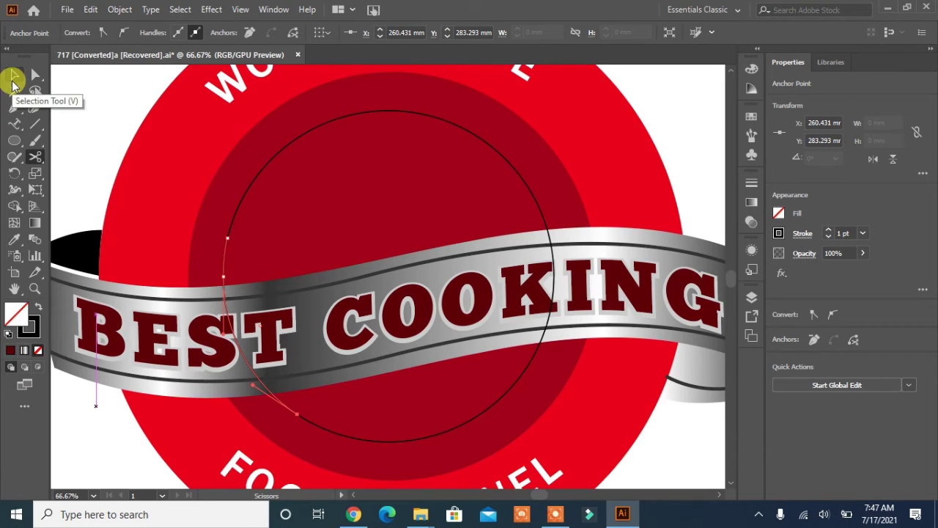
# Step: Delete the circle's left and right segments that cross the ribbon, keeping the arcs above and below it
pyautogui.click(12, 78)
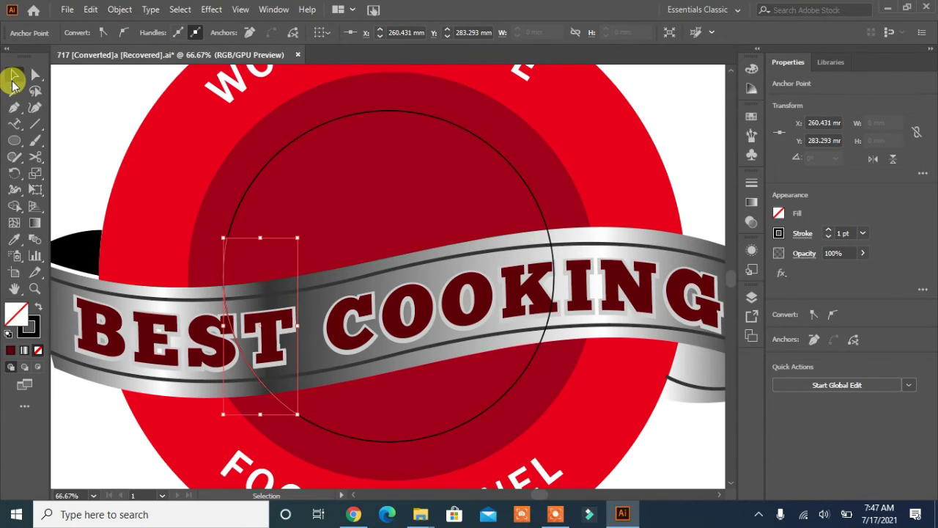
pyautogui.press('Delete')
pyautogui.press('Delete')
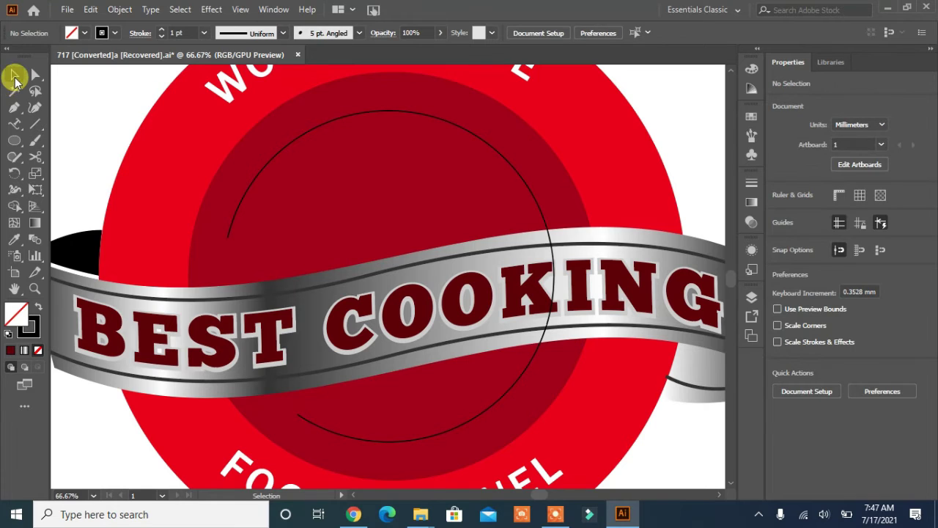
pyautogui.click(552, 250)
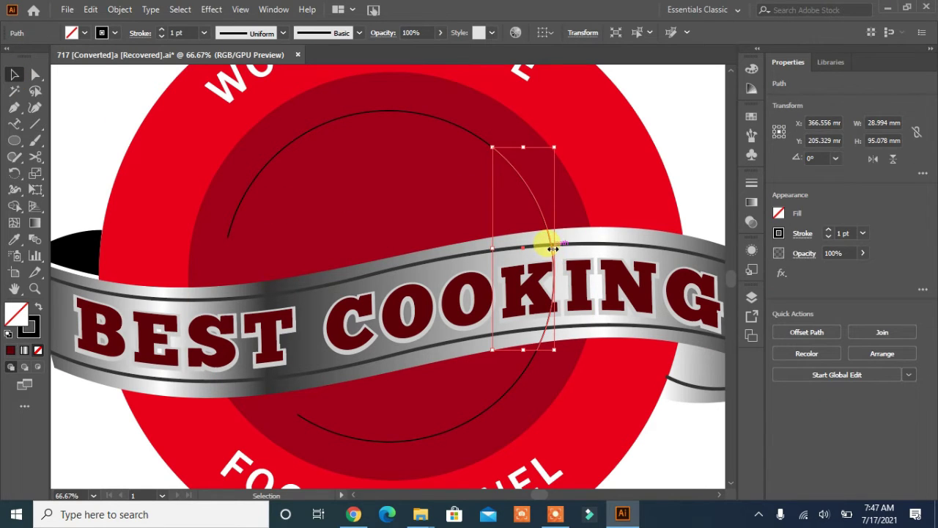
pyautogui.press('Delete')
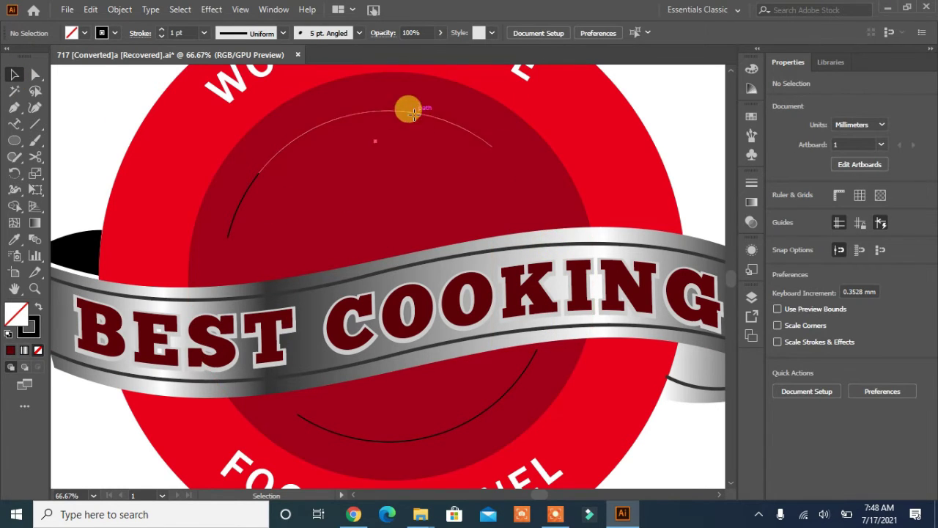
# Step: Apply the brown leaf-garland brush from the Borders_Novelty brush library to the long upper arc
pyautogui.click(415, 112)
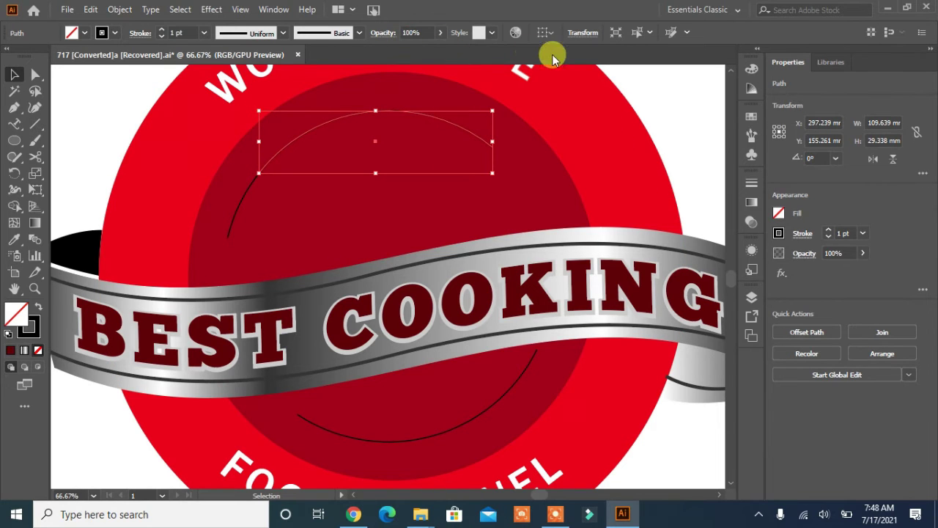
pyautogui.click(273, 8)
pyautogui.moveTo(310, 509)
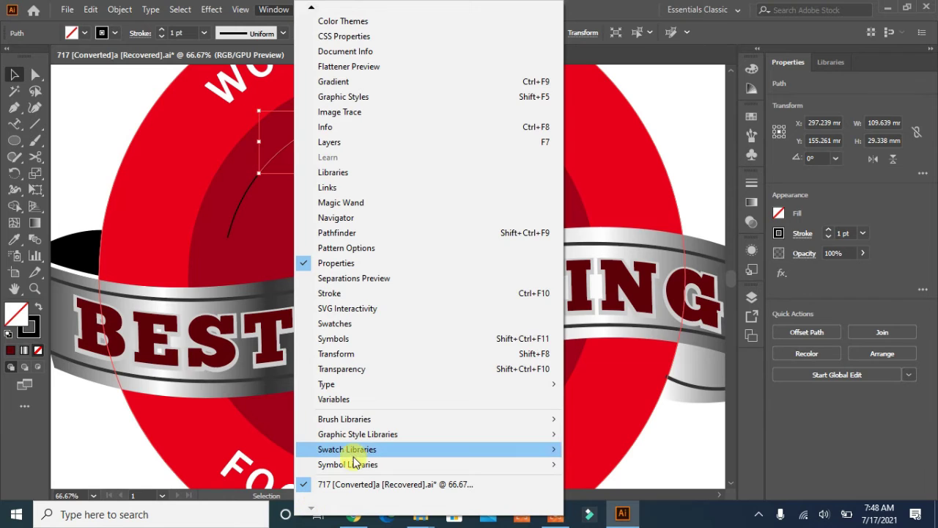
pyautogui.moveTo(356, 418)
pyautogui.moveTo(650, 281)
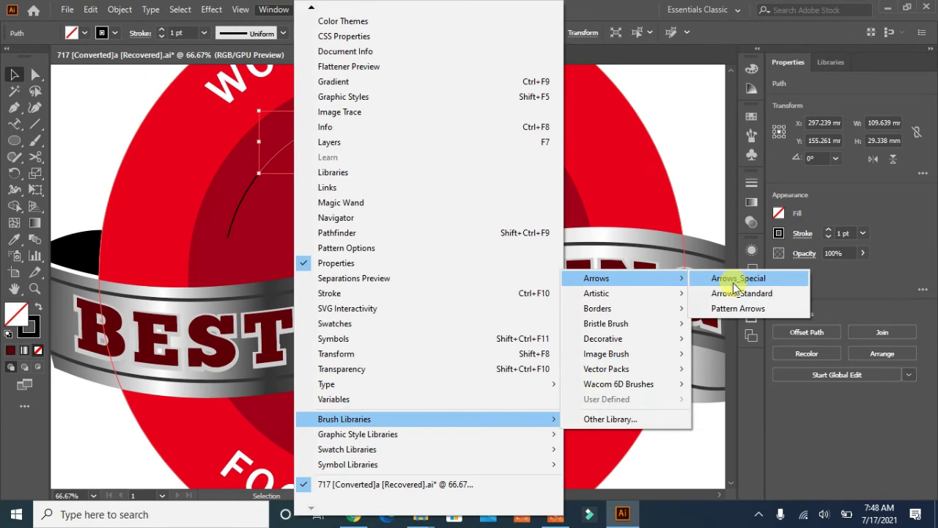
pyautogui.click(723, 216)
pyautogui.moveTo(509, 220); pyautogui.dragTo(694, 90)
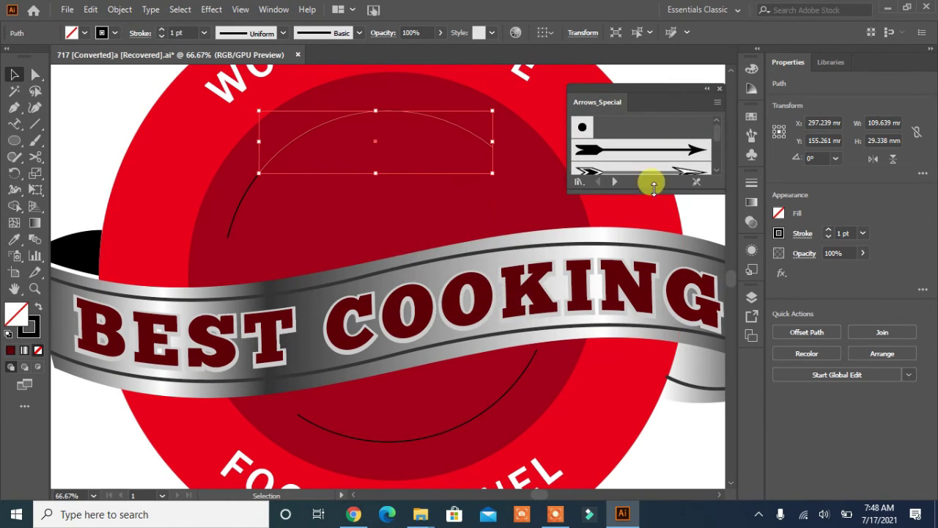
pyautogui.moveTo(656, 193)
pyautogui.mouseDown()
pyautogui.moveTo(628, 308)
pyautogui.moveTo(651, 447)
pyautogui.mouseUp()
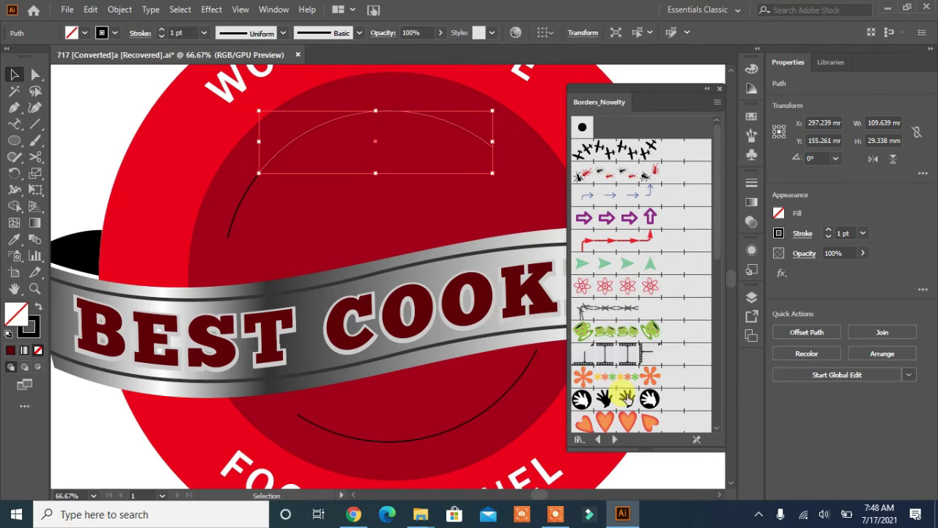
pyautogui.scroll(-2, 652, 352)
pyautogui.click(627, 414)
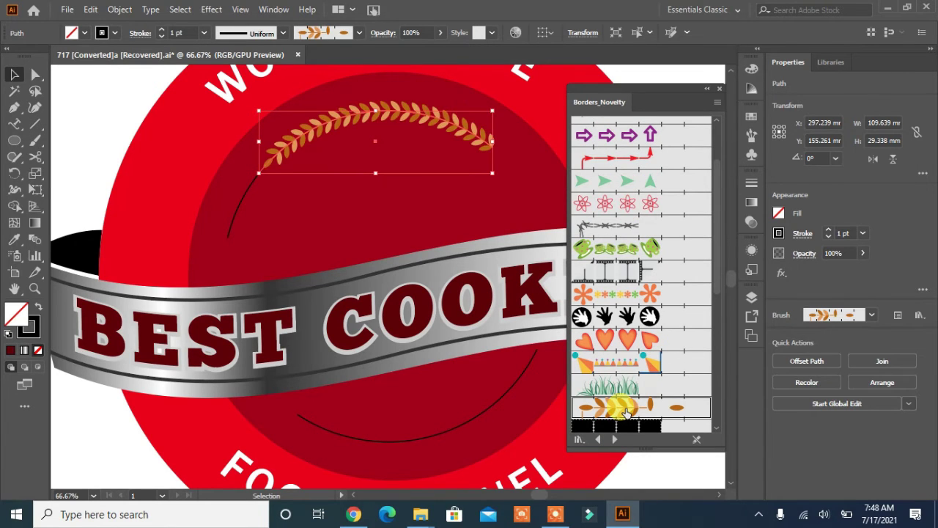
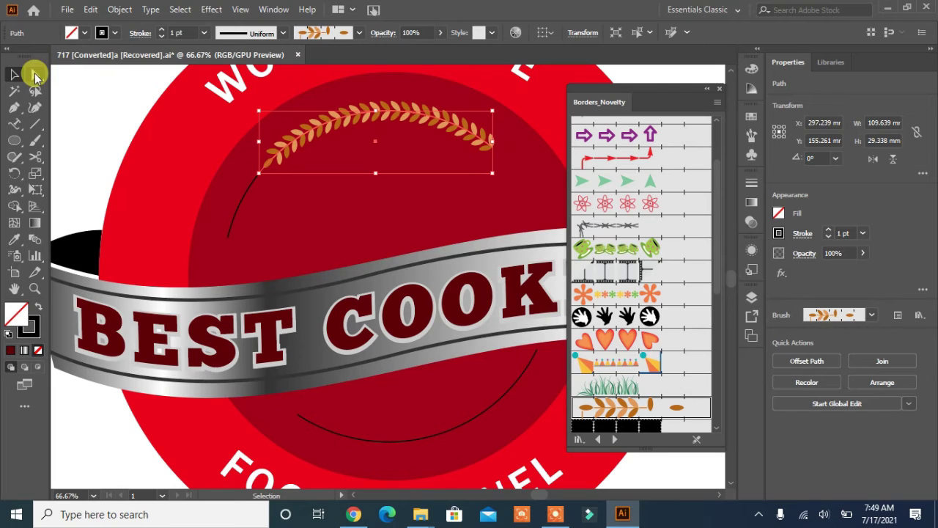
# Step: Try to move the leaf arc's right end anchor with the Pen tool, and undo the changes
pyautogui.click(16, 111)
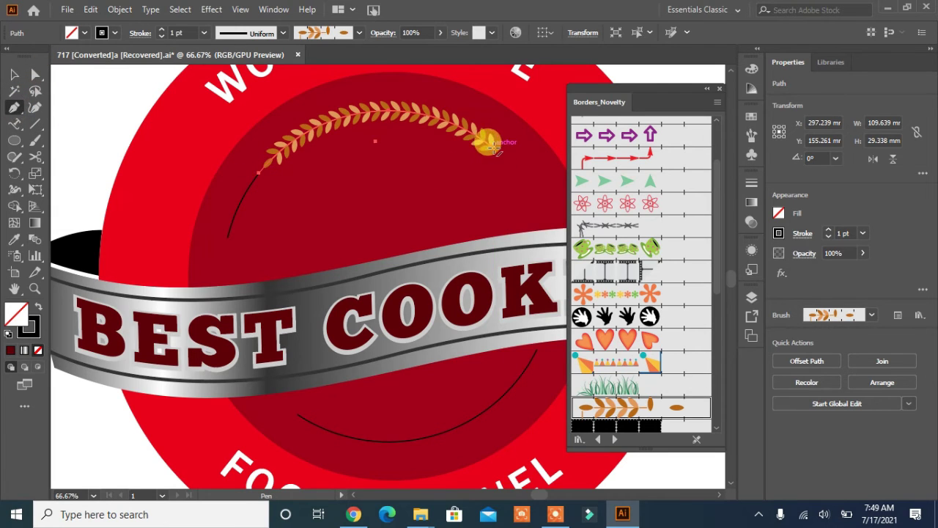
pyautogui.click(492, 146)
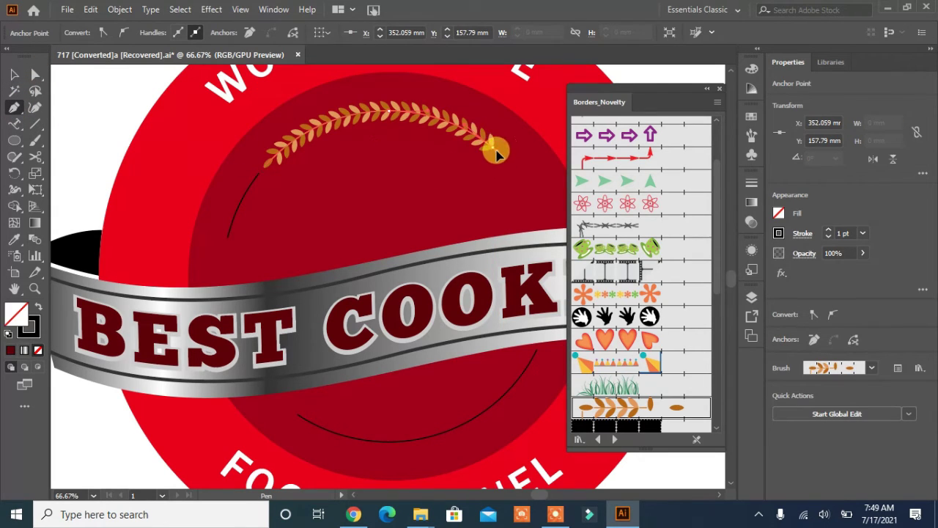
pyautogui.moveTo(495, 150)
pyautogui.mouseDown()
pyautogui.moveTo(498, 162)
pyautogui.moveTo(490, 153)
pyautogui.moveTo(504, 157)
pyautogui.mouseUp()
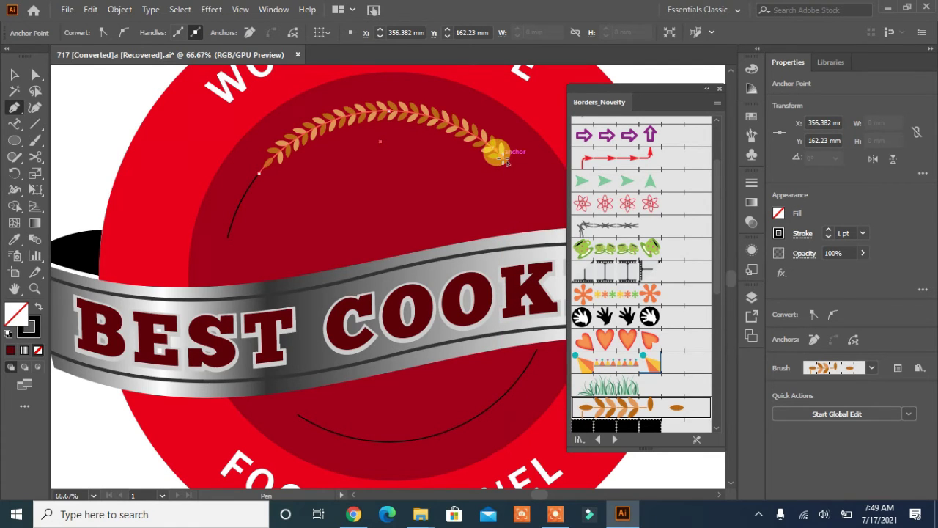
pyautogui.hotkey('ctrl', 'z')
pyautogui.moveTo(503, 162); pyautogui.dragTo(471, 174)
pyautogui.hotkey('ctrl', 'z')
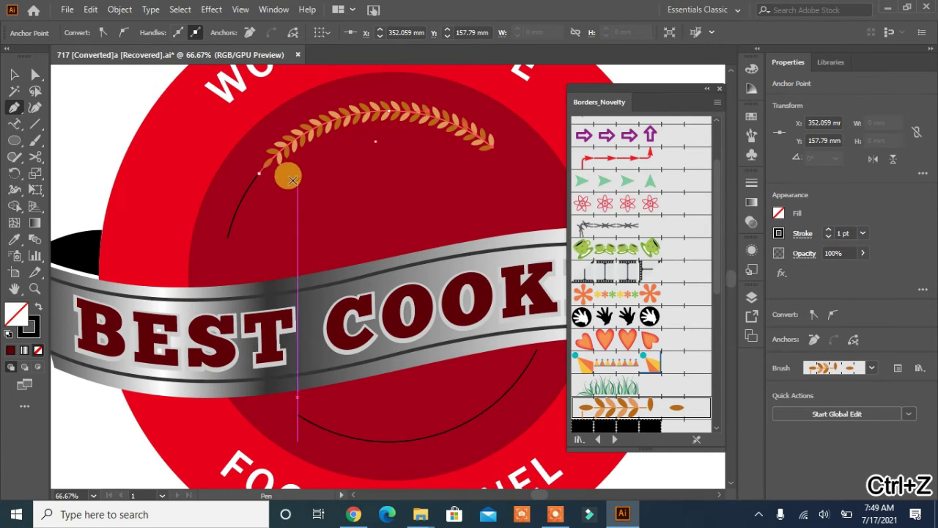
# Step: Try to extend or adjust the path at the leaf arc's left end with the Pen tool, and undo the changes
pyautogui.click(260, 172)
pyautogui.moveTo(259, 172)
pyautogui.mouseDown()
pyautogui.moveTo(272, 178)
pyautogui.moveTo(256, 176)
pyautogui.mouseUp()
pyautogui.hotkey('ctrl', 'z')
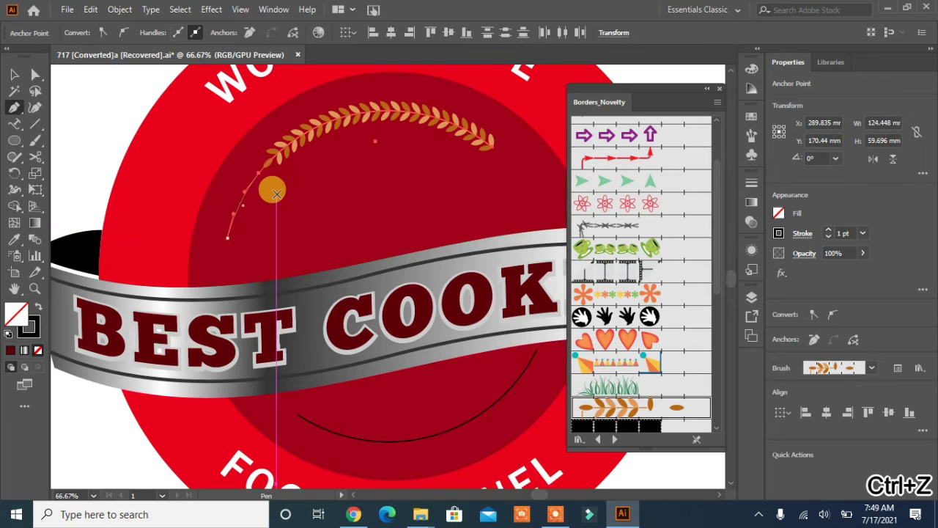
pyautogui.click(269, 160)
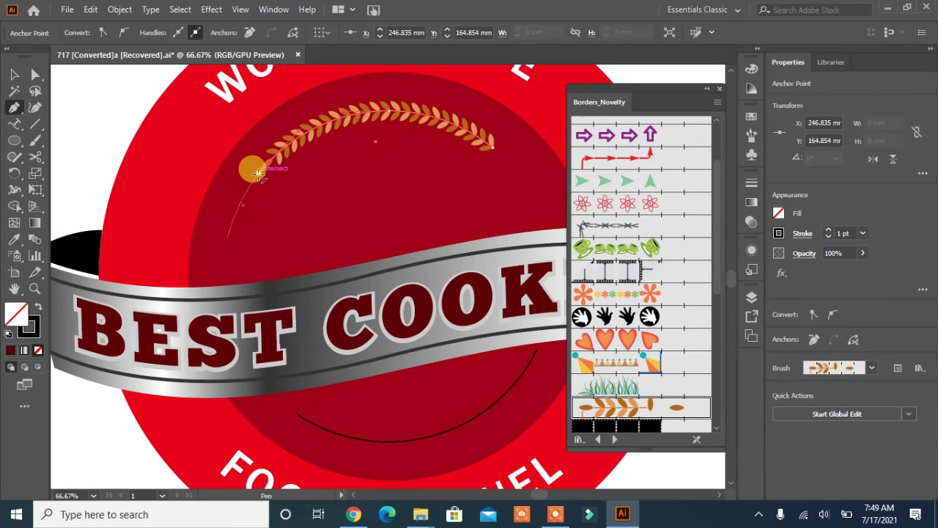
pyautogui.moveTo(259, 172); pyautogui.dragTo(309, 206)
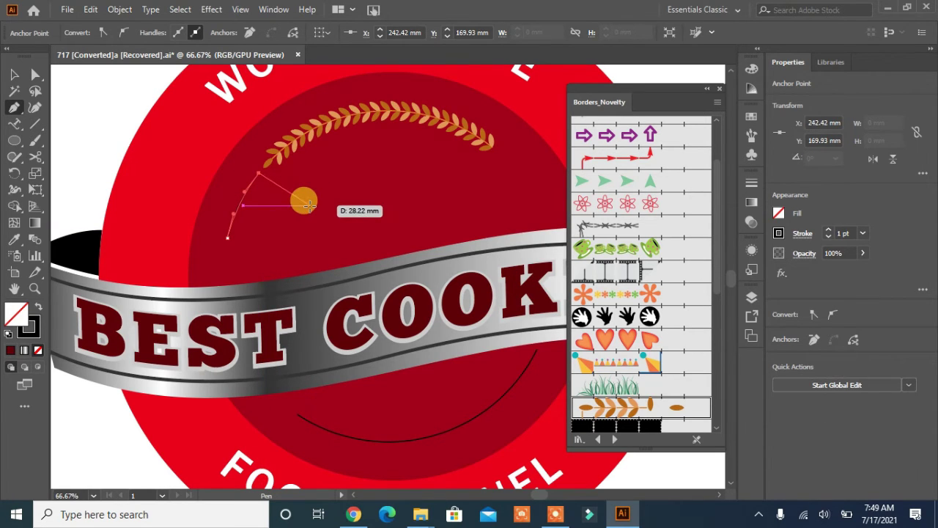
pyautogui.hotkey('ctrl', 'z')
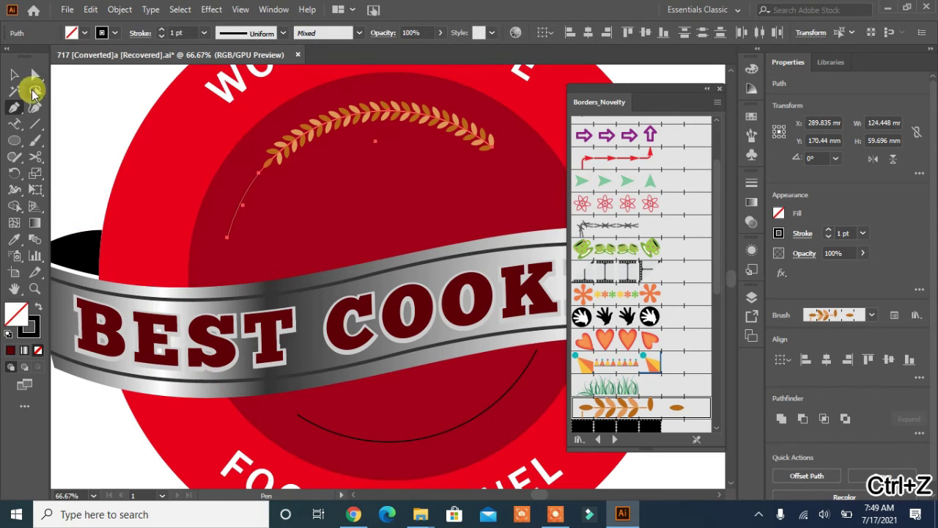
# Step: Select the leaf arc's path with Direct Selection and examine its Global Edit options, including the artboard choices
pyautogui.click(15, 75)
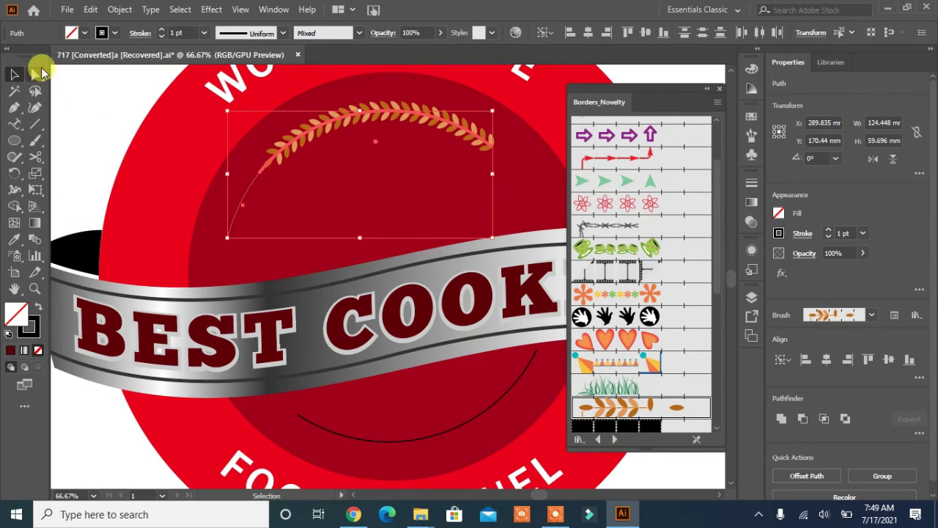
pyautogui.click(35, 74)
pyautogui.click(403, 151)
pyautogui.click(375, 116)
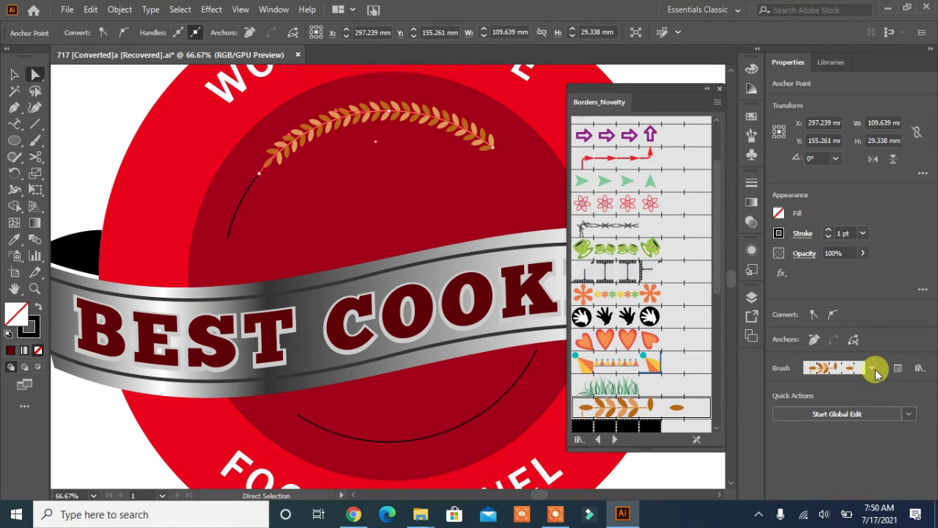
pyautogui.click(908, 415)
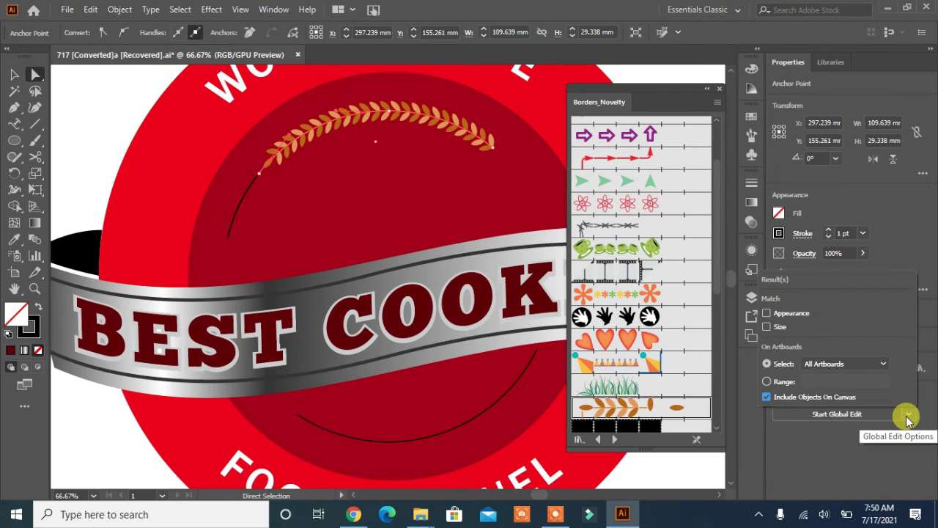
pyautogui.click(885, 364)
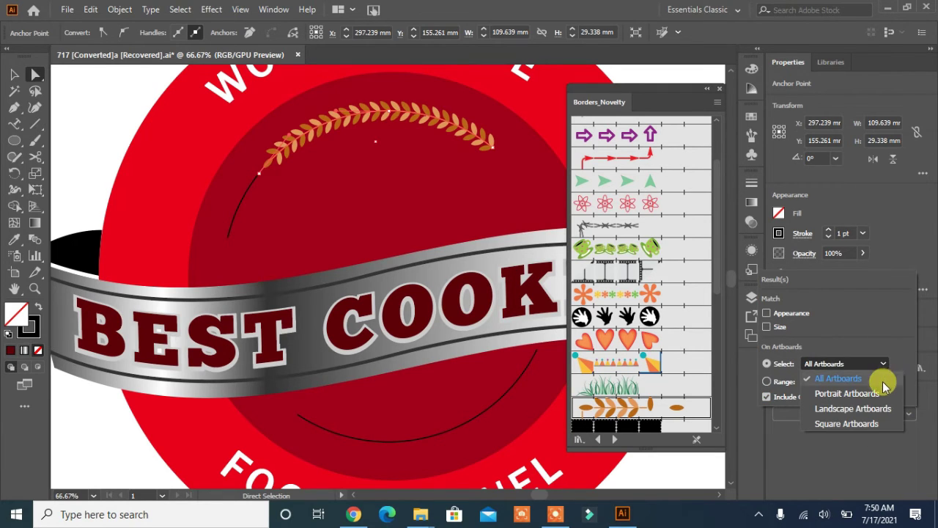
pyautogui.click(880, 393)
pyautogui.click(883, 367)
pyautogui.click(872, 380)
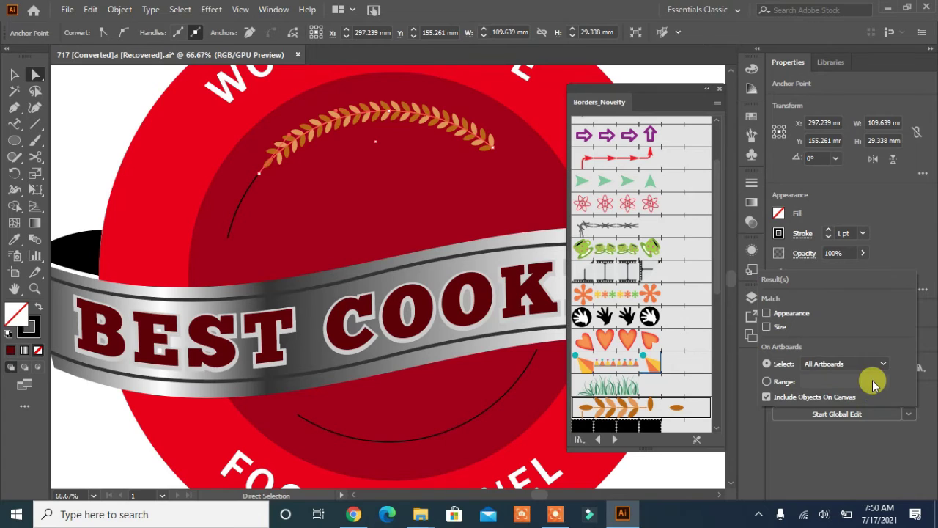
pyautogui.click(849, 444)
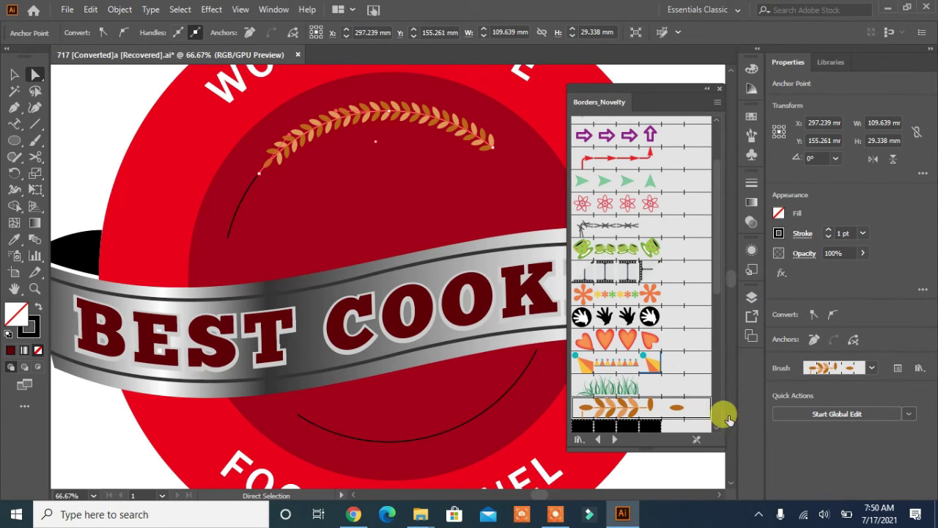
# Step: Look through the brushes available for the leaf arc without applying another one
pyautogui.click(872, 370)
pyautogui.scroll(2, 814, 415)
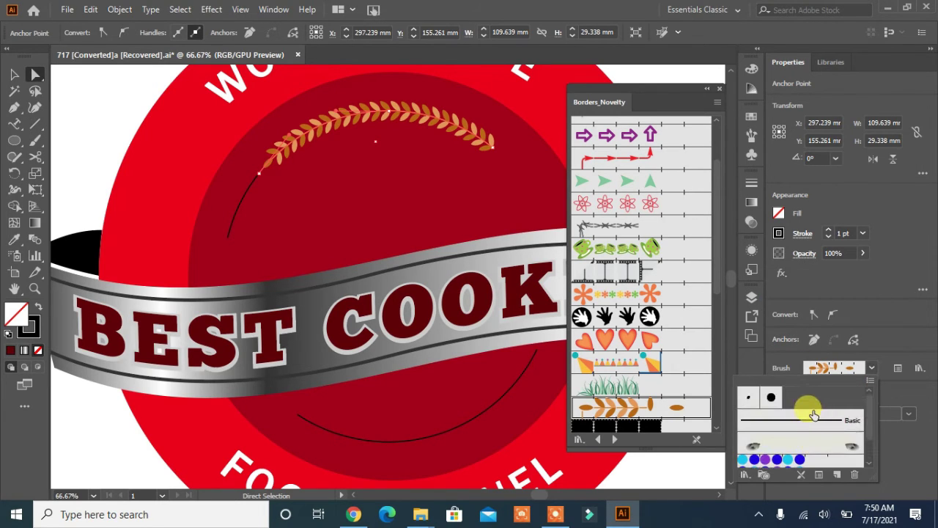
pyautogui.scroll(-3, 814, 415)
pyautogui.click(920, 369)
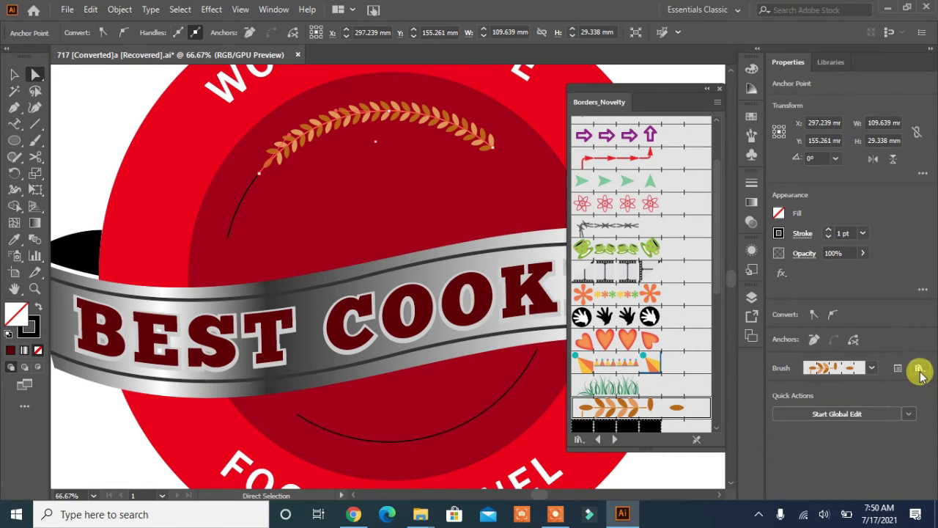
pyautogui.click(920, 369)
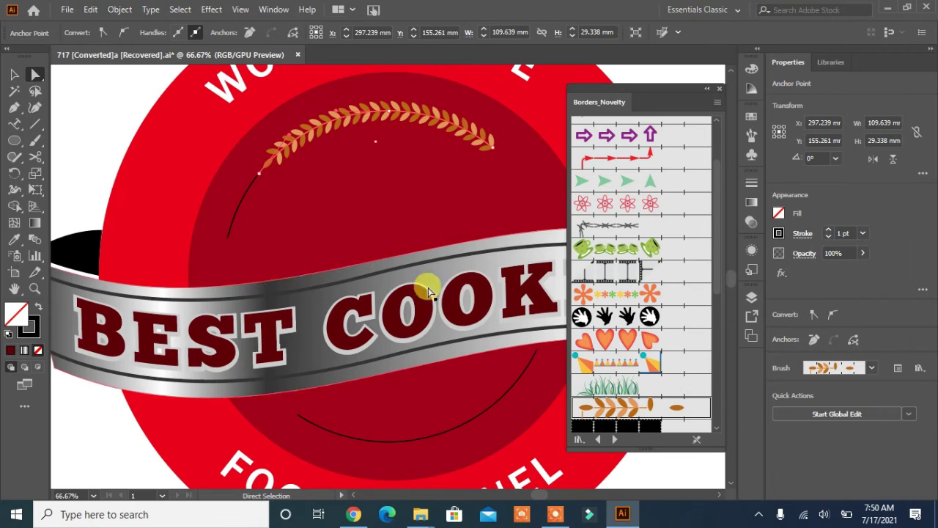
# Step: Try to reflect the leaf arc across the vertical axis
pyautogui.click(13, 74)
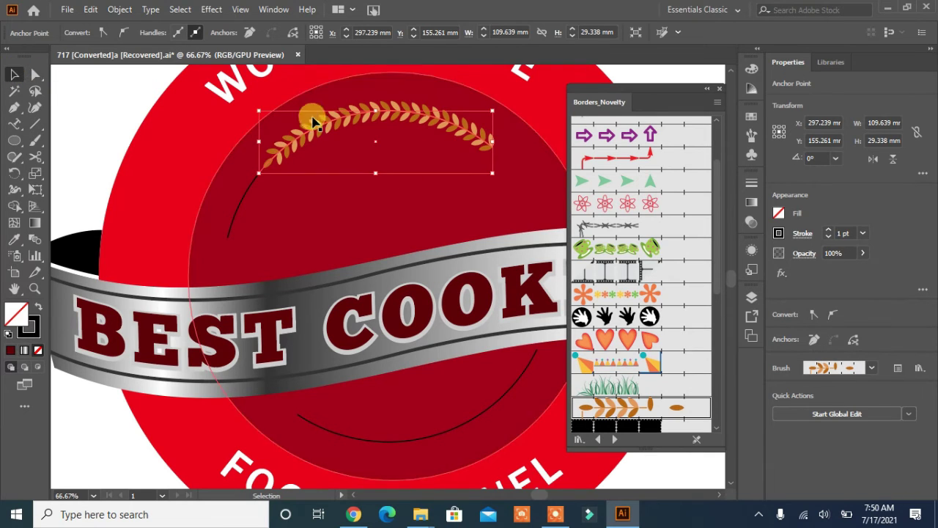
pyautogui.rightClick(353, 122)
pyautogui.moveTo(444, 355)
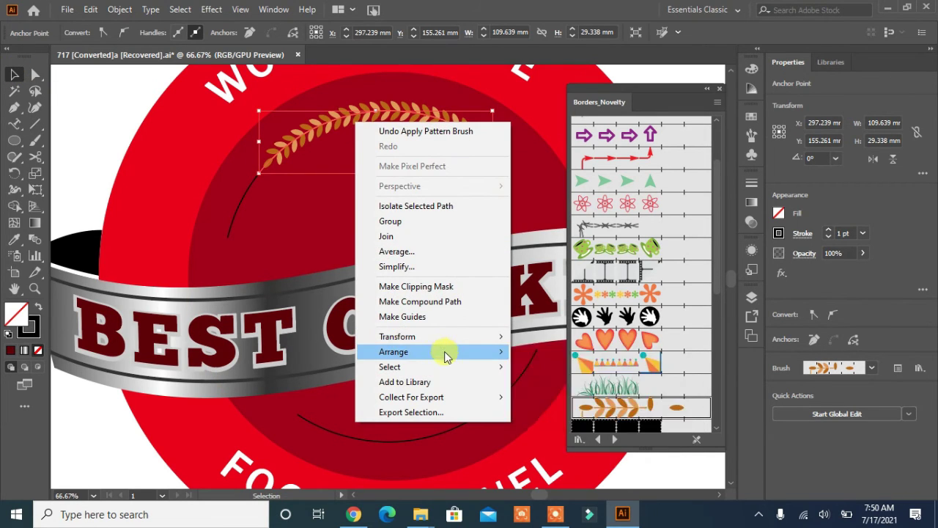
pyautogui.moveTo(446, 336)
pyautogui.click(534, 389)
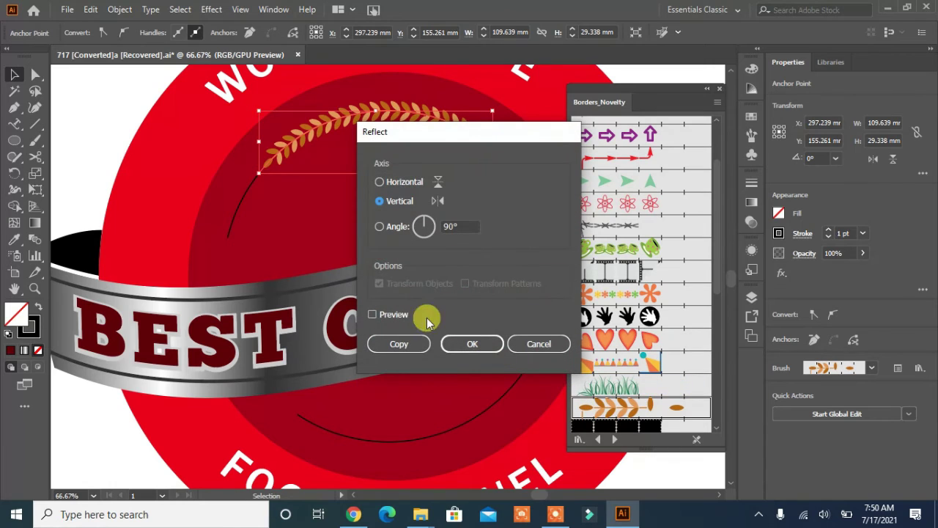
pyautogui.click(373, 314)
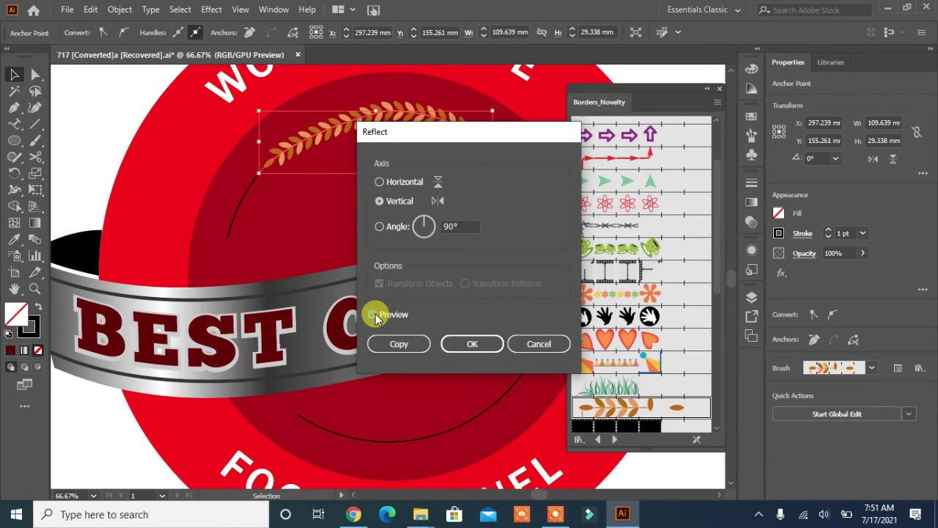
pyautogui.click(472, 344)
pyautogui.click(89, 100)
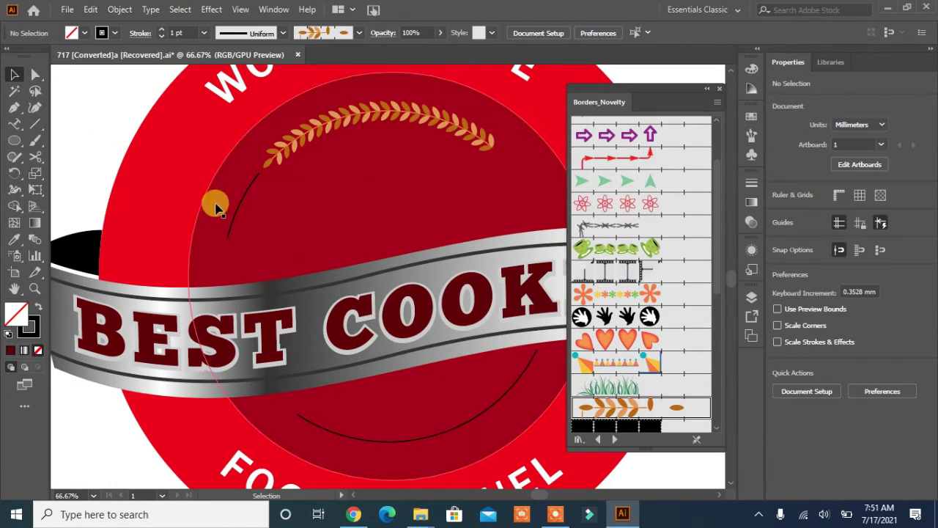
# Step: Select the whole leaf arc and reflect it across the vertical axis
pyautogui.click(303, 133)
pyautogui.rightClick(305, 134)
pyautogui.moveTo(388, 353)
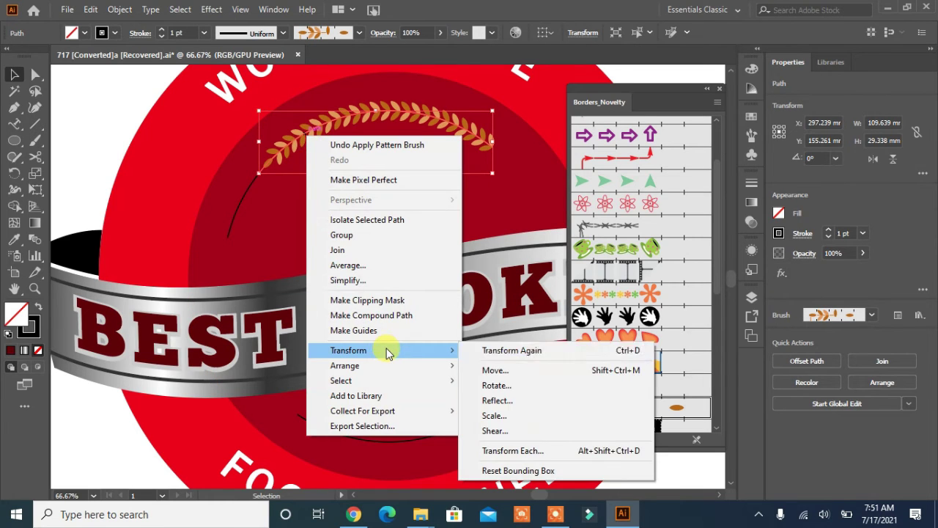
pyautogui.click(559, 403)
pyautogui.click(536, 346)
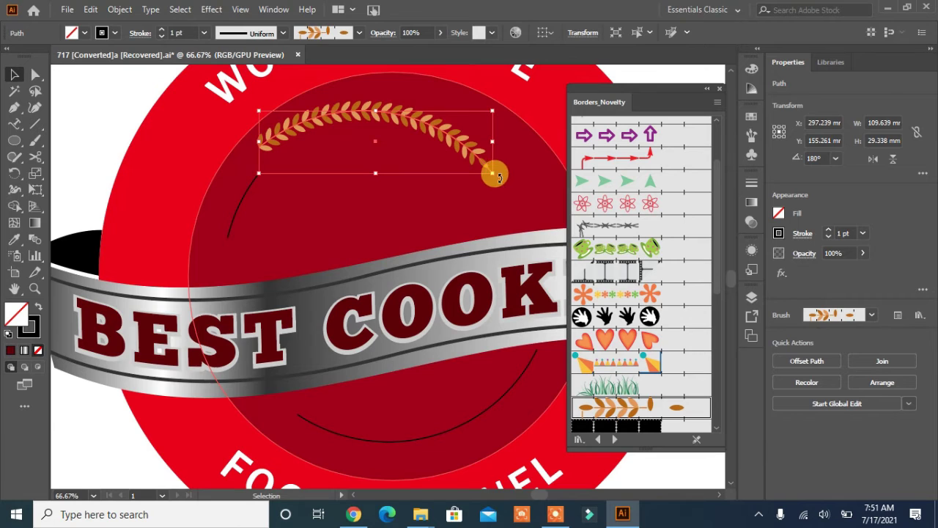
# Step: Rotate the reflected leaf arc counterclockwise by about 11° to follow the badge's curve, and set its stroke to 2 pt
pyautogui.moveTo(500, 177); pyautogui.dragTo(506, 156)
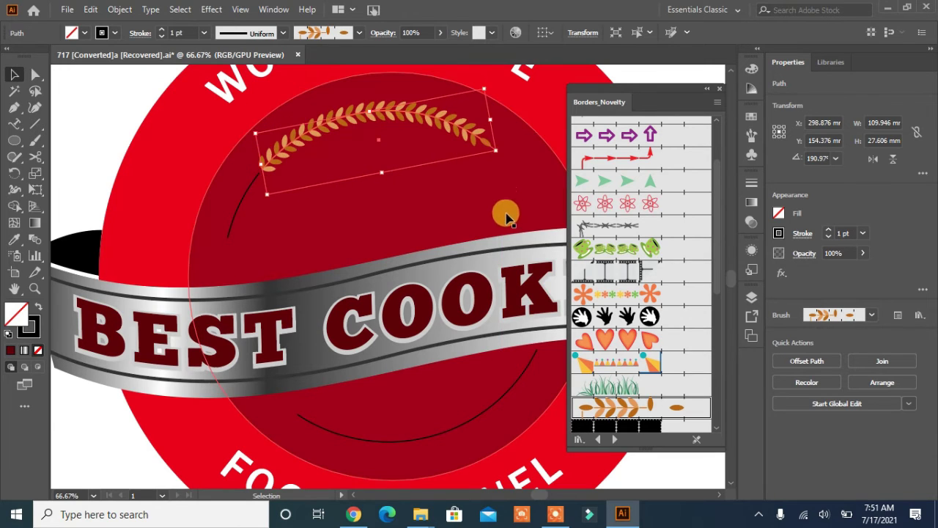
pyautogui.click(830, 233)
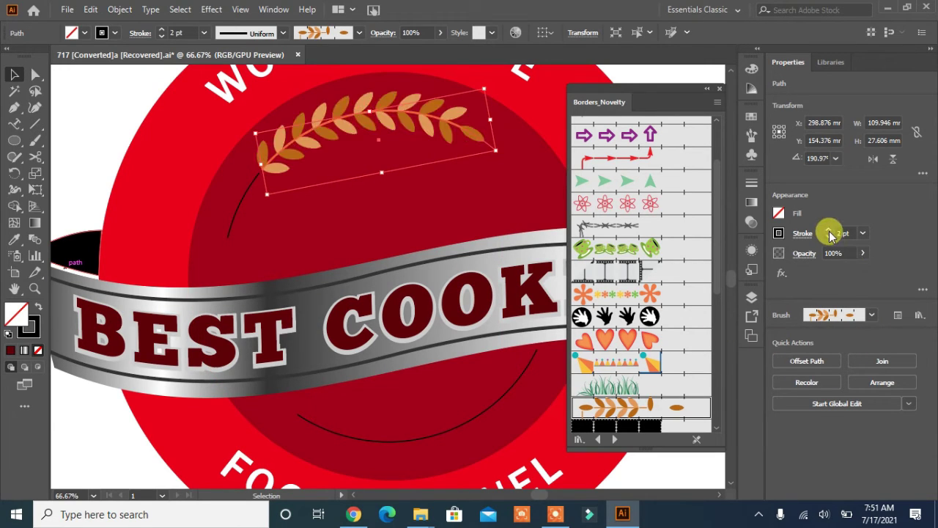
# Step: Set the stroke of the short plain arc at the upper left of the badge to 4 pt
pyautogui.click(230, 235)
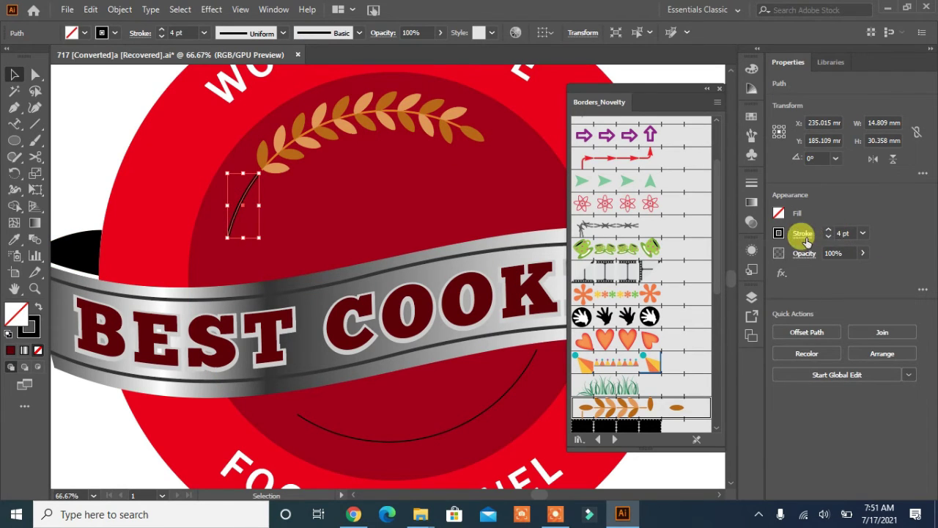
pyautogui.click(804, 235)
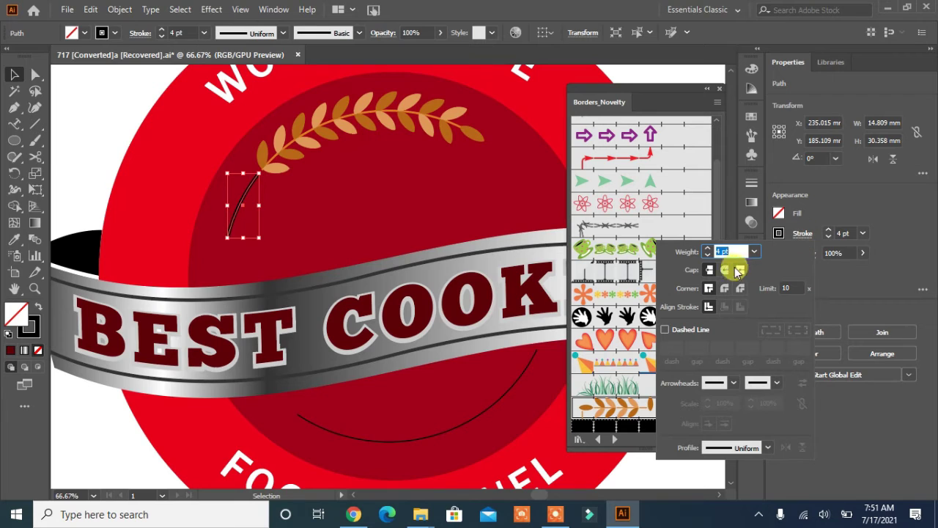
pyautogui.click(882, 282)
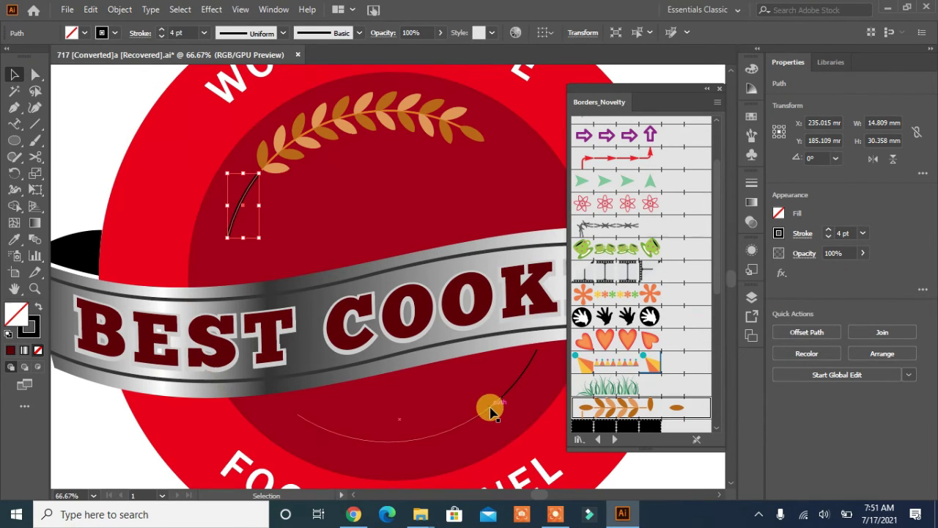
# Step: Apply the leaf pattern brush to the long arc in the lower part of the inner circle
pyautogui.click(491, 412)
pyautogui.click(620, 408)
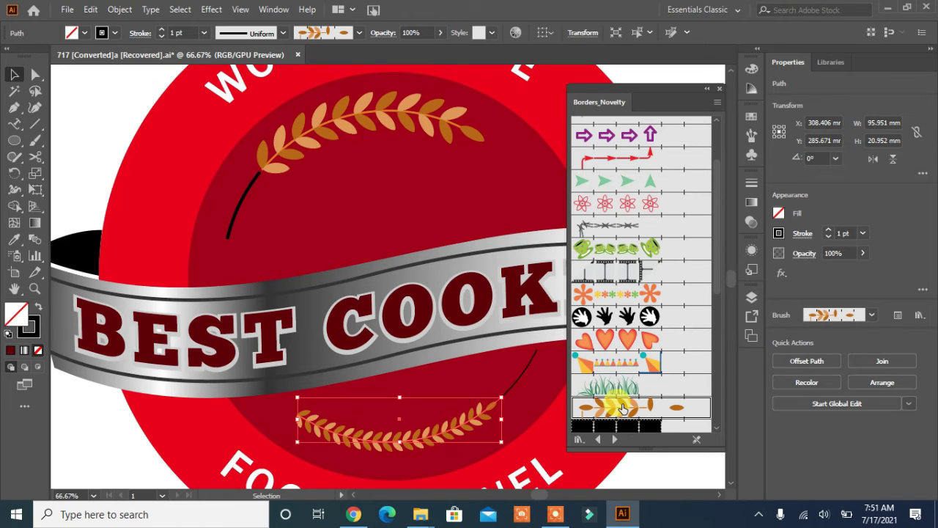
# Step: Reflect the lower leaf arc across the vertical axis and rotate it counterclockwise by about 7° to follow the badge's curve
pyautogui.rightClick(418, 434)
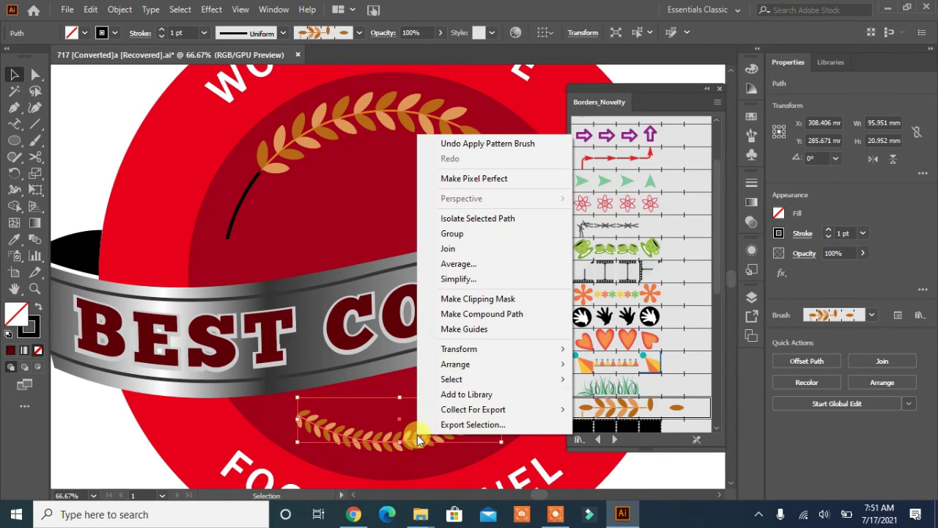
pyautogui.moveTo(514, 349)
pyautogui.click(639, 398)
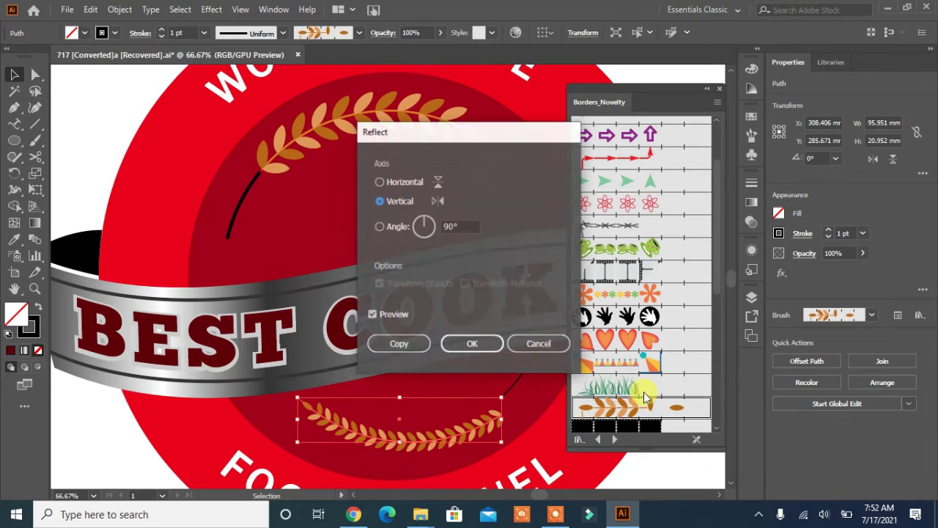
pyautogui.click(484, 342)
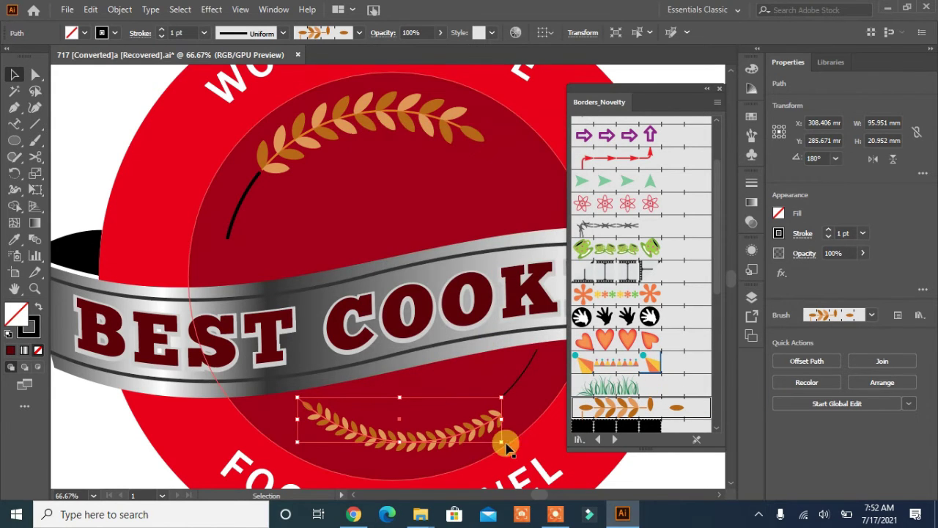
pyautogui.moveTo(507, 442); pyautogui.dragTo(517, 389)
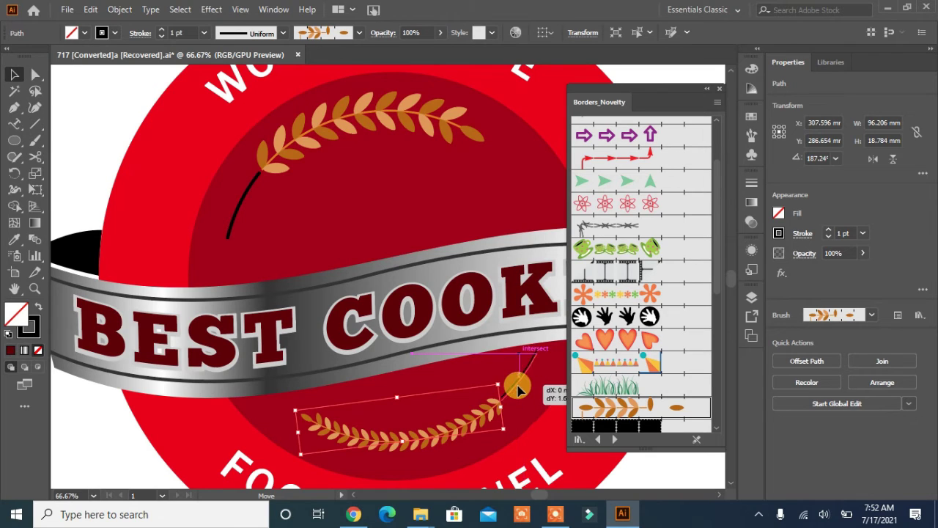
# Step: Set the short plain arc at the badge's lower right to a 4 pt stroke and the lower leaf arc to 2 pt
pyautogui.moveTo(518, 386); pyautogui.dragTo(518, 388)
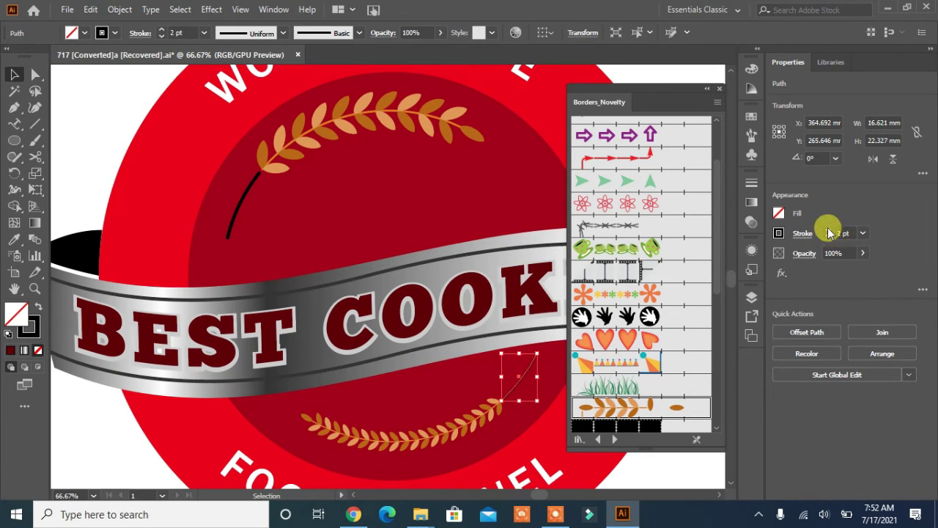
pyautogui.click(801, 234)
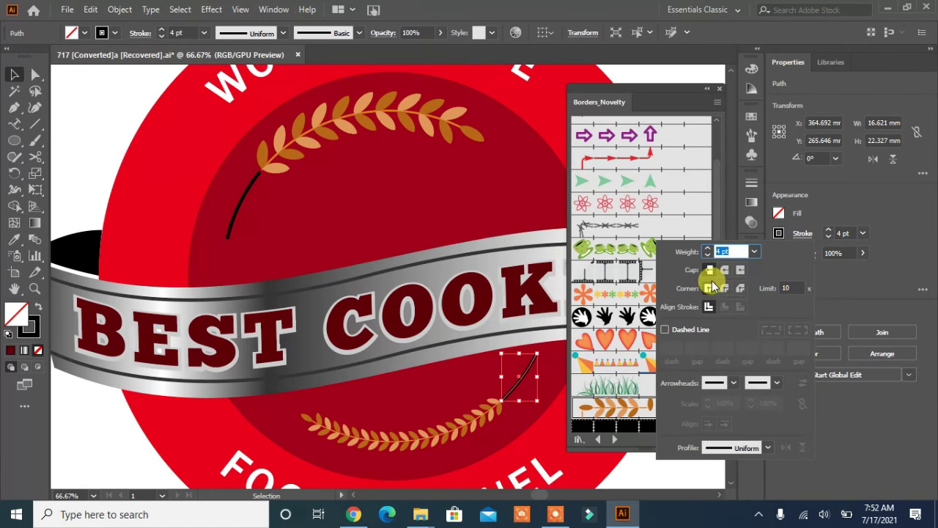
pyautogui.click(477, 414)
pyautogui.click(486, 419)
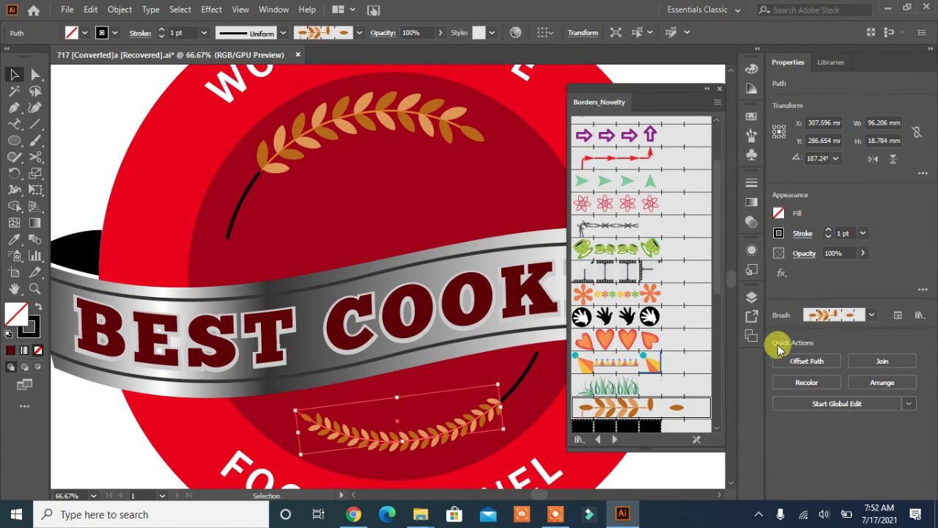
pyautogui.click(827, 232)
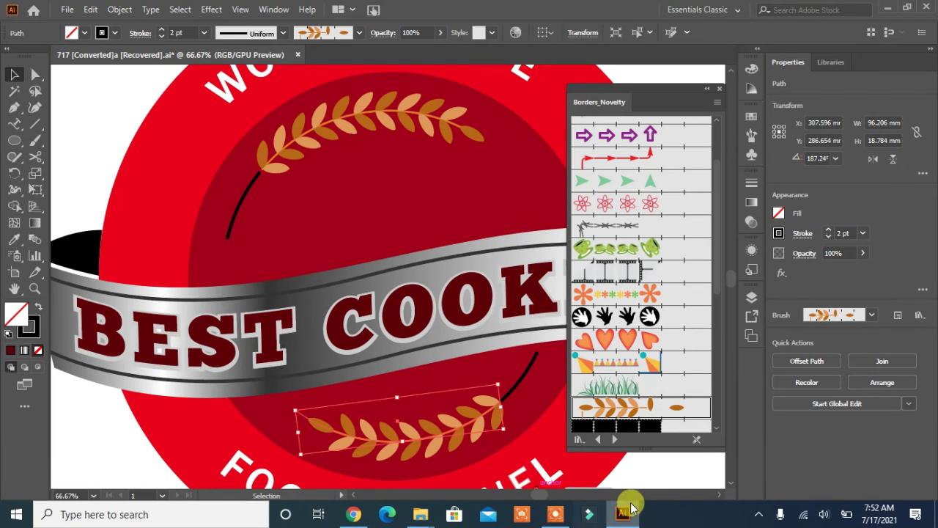
# Step: Expand the appearance of the upper and lower leaf arcs into editable shapes
pyautogui.rightClick(402, 118)
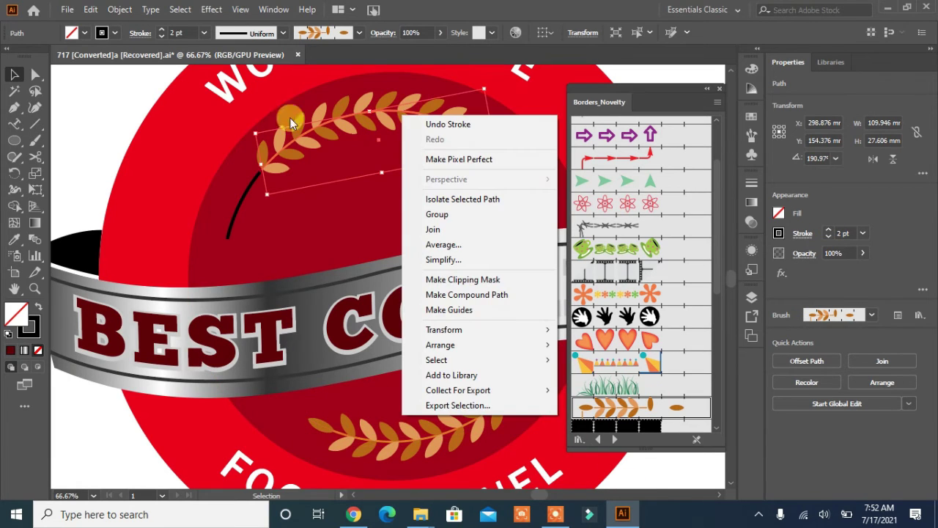
pyautogui.click(130, 9)
pyautogui.click(172, 178)
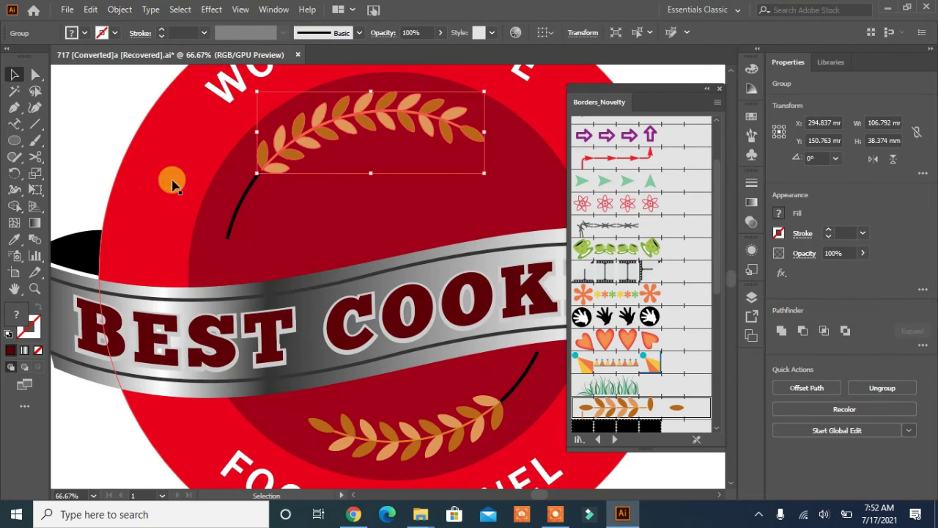
pyautogui.click(421, 444)
pyautogui.click(121, 9)
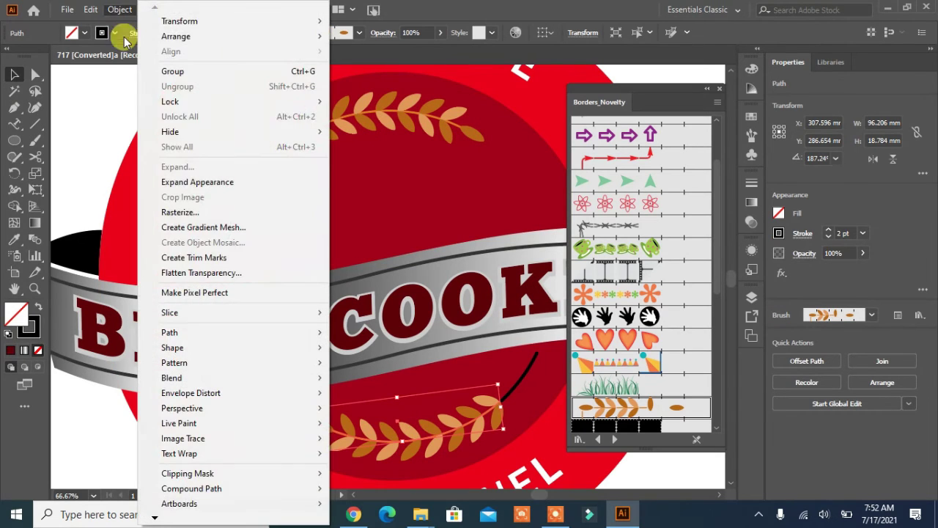
pyautogui.click(192, 183)
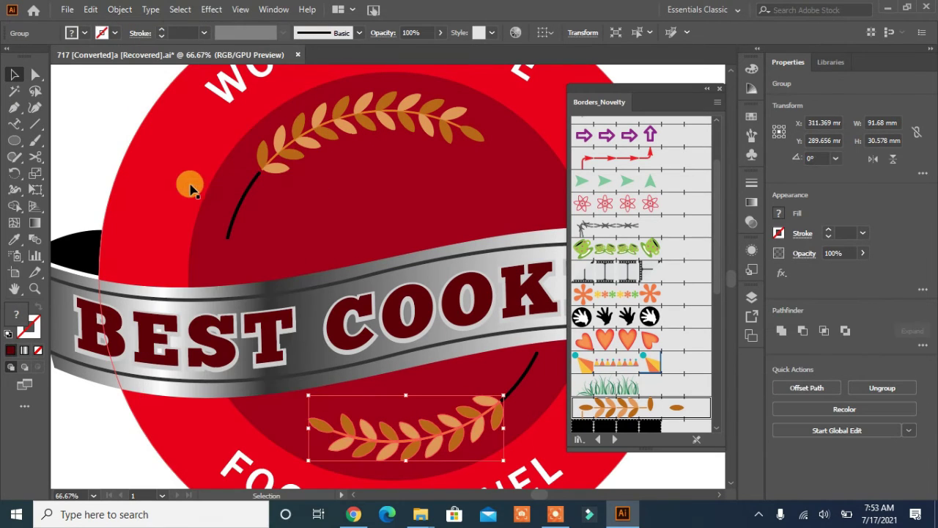
# Step: Expand the fill and stroke of both short plain arcs into shapes
pyautogui.click(520, 380)
pyautogui.keyDown('shift'); pyautogui.click(236, 211); pyautogui.keyUp('shift')
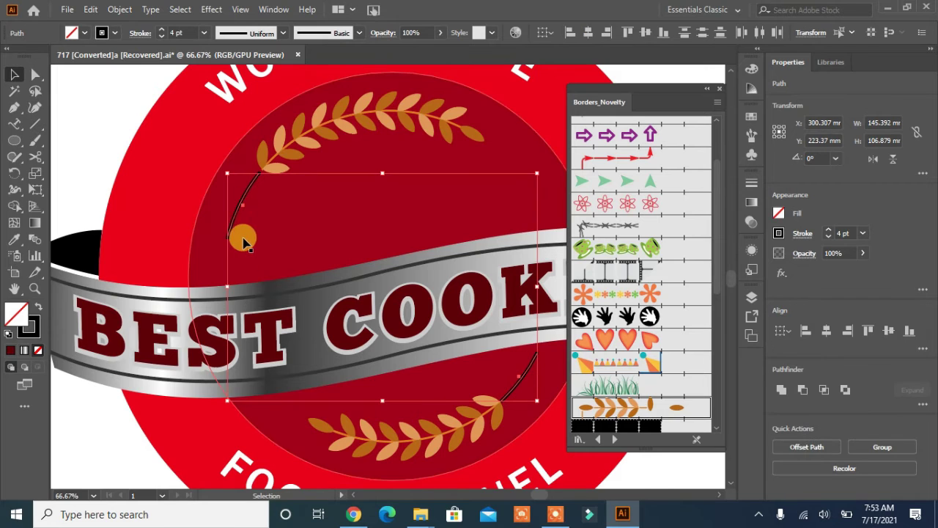
pyautogui.click(119, 10)
pyautogui.click(186, 164)
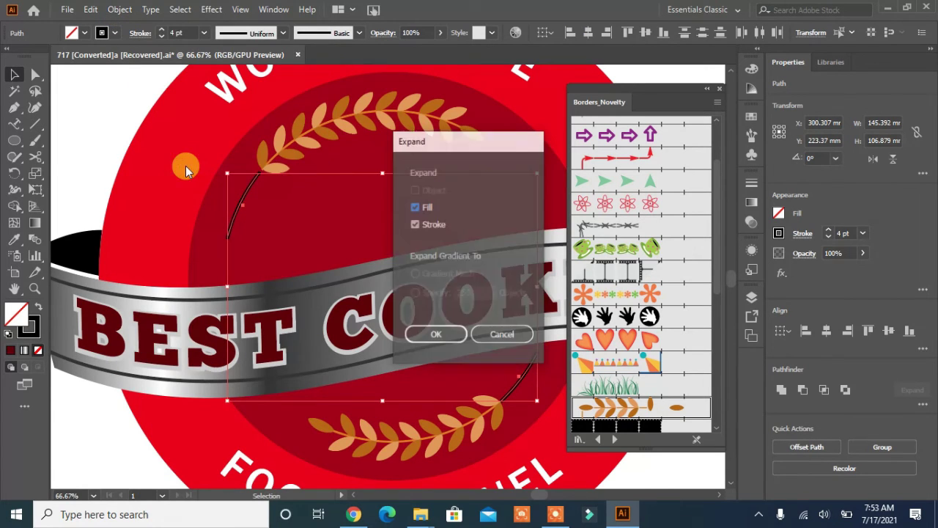
pyautogui.click(436, 334)
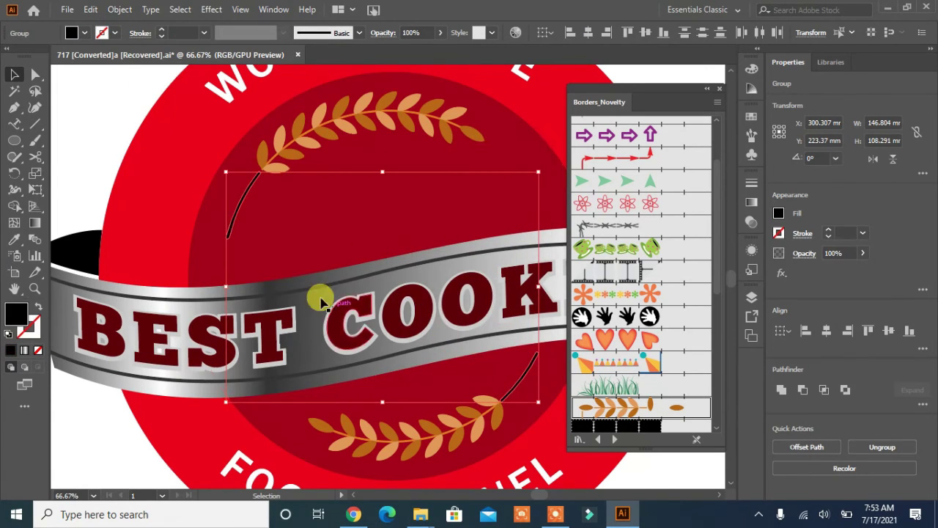
# Step: Collapse the brush library and colour both short arcs with the orange sampled from the palette swatch
pyautogui.click(704, 89)
pyautogui.hotkey('ctrl', '0')
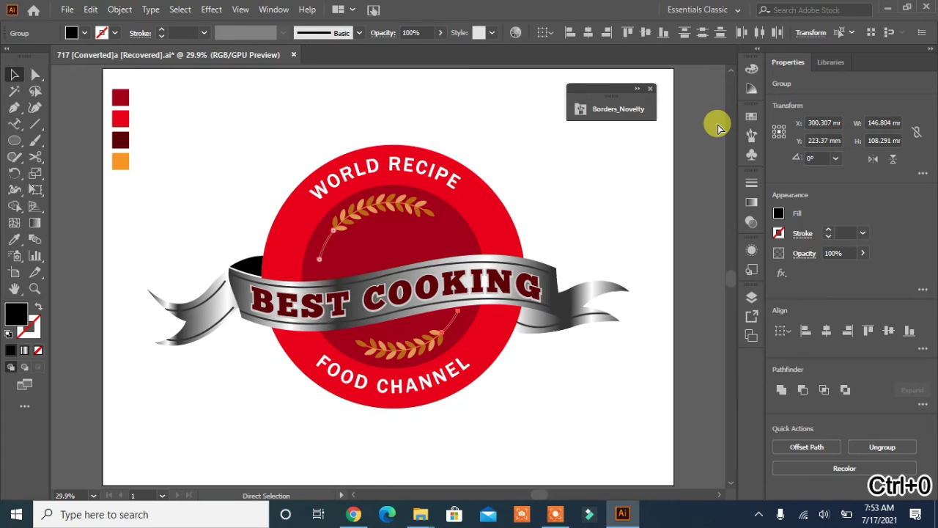
pyautogui.click(14, 238)
pyautogui.click(120, 161)
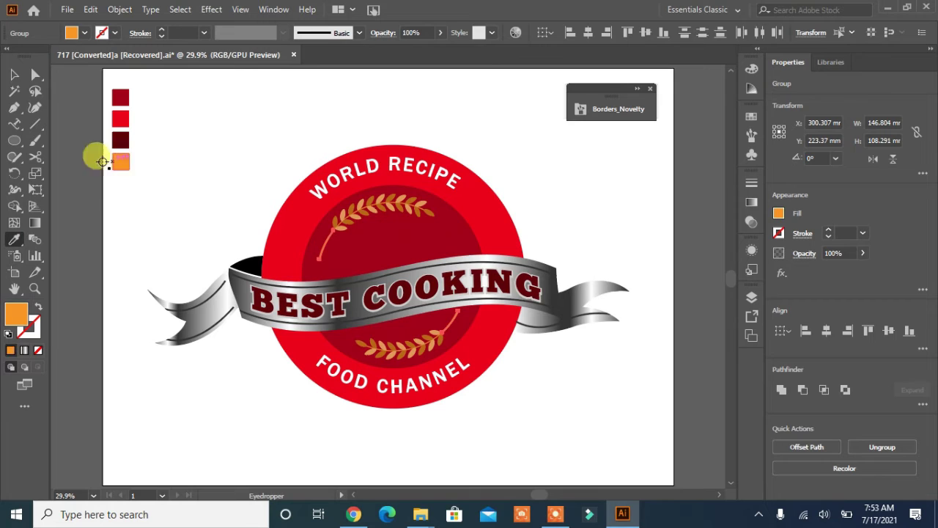
# Step: Recolour the upper and lower leaf arcs with the orange sampled from the palette swatch
pyautogui.click(12, 75)
pyautogui.click(381, 209)
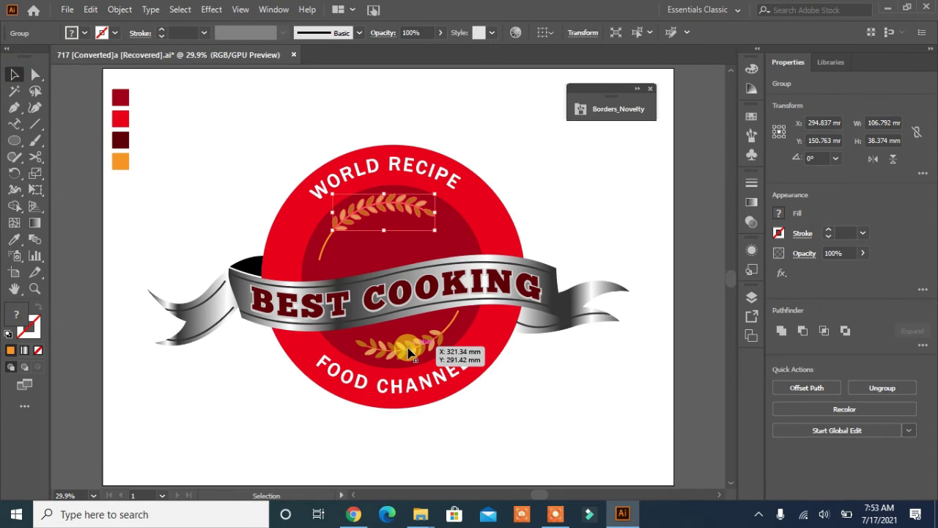
pyautogui.keyDown('shift'); pyautogui.click(408, 344); pyautogui.keyUp('shift')
pyautogui.click(14, 239)
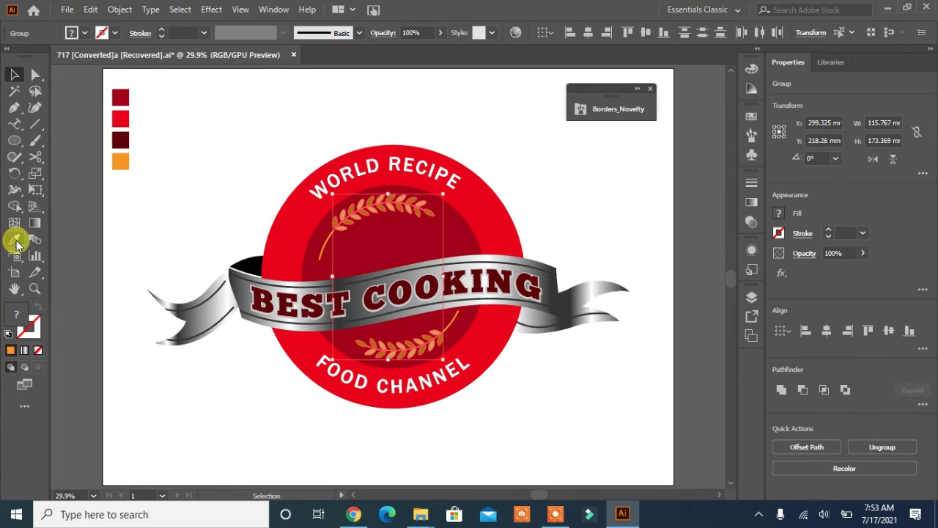
pyautogui.click(122, 162)
pyautogui.click(14, 74)
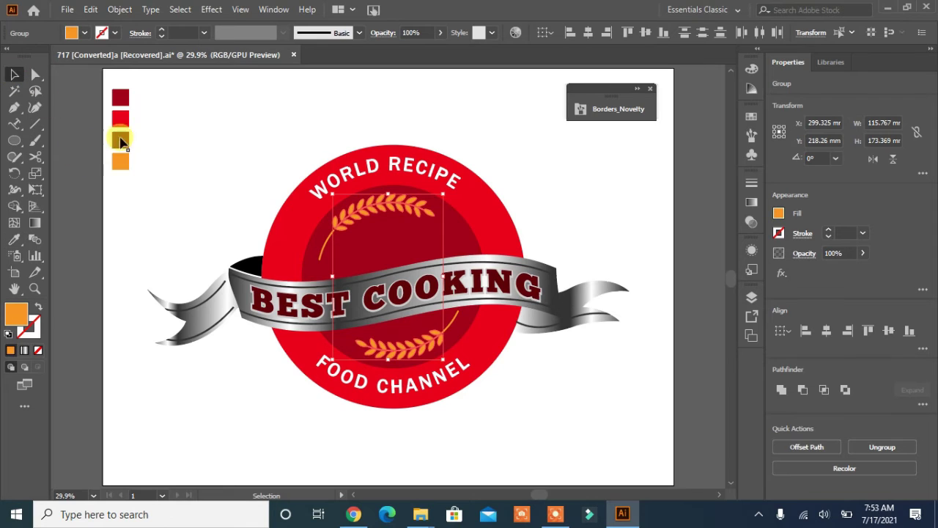
pyautogui.click(225, 184)
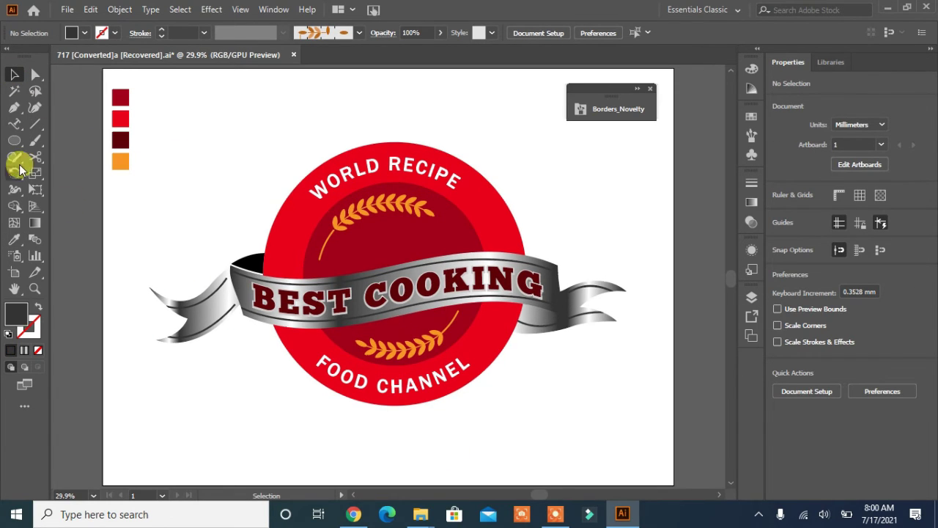
# Step: Draw a dark spoon from an ellipse about 21.6 × 39.6 mm and a narrow rectangular handle below it, beside the badge
pyautogui.click(14, 140)
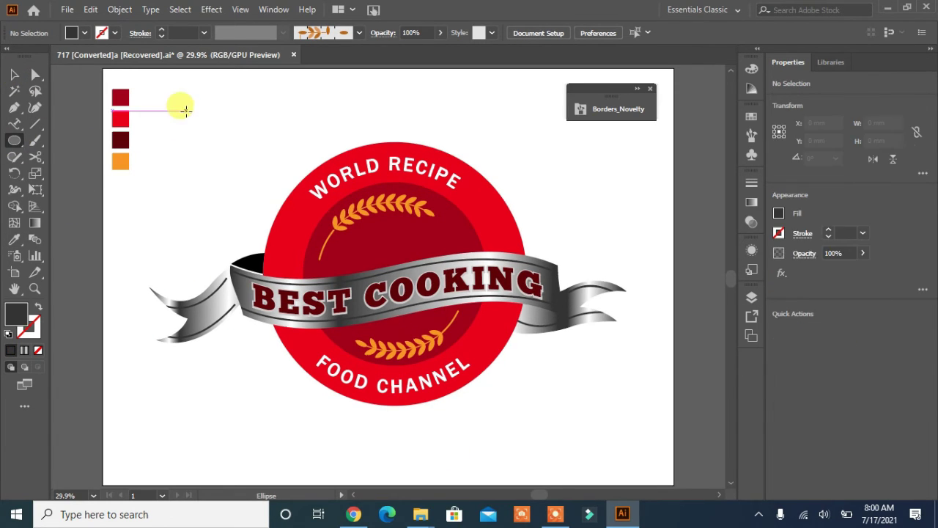
pyautogui.moveTo(186, 112); pyautogui.dragTo(207, 145)
pyautogui.moveTo(14, 140); pyautogui.dragTo(73, 138)
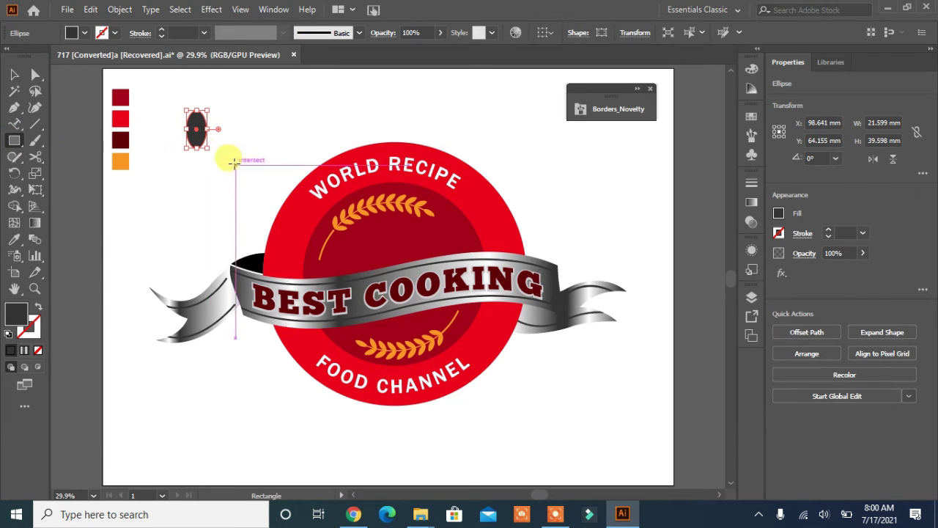
pyautogui.moveTo(192, 153); pyautogui.dragTo(201, 224)
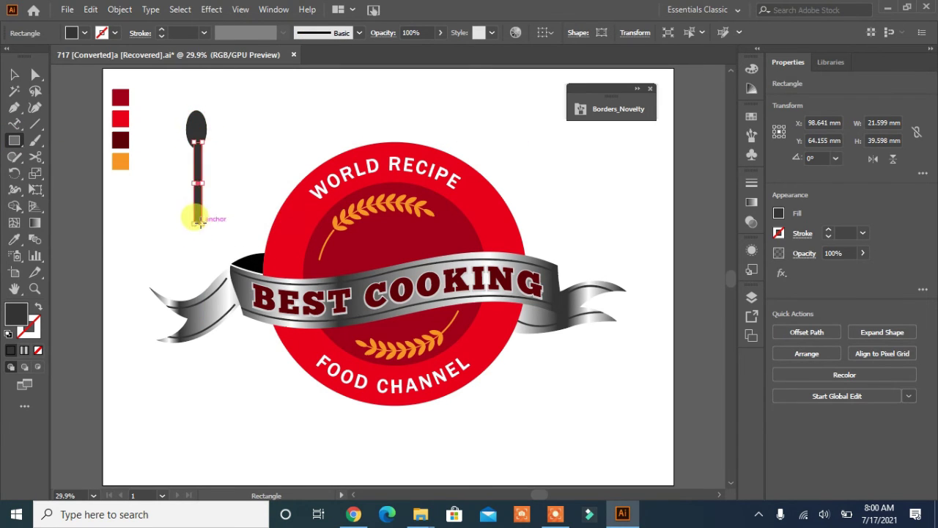
# Step: Taper the spoon handle toward the bowl by moving its upper corner anchors inward
pyautogui.press('a')
pyautogui.click(202, 143)
pyautogui.press('Left')
pyautogui.press('Left')
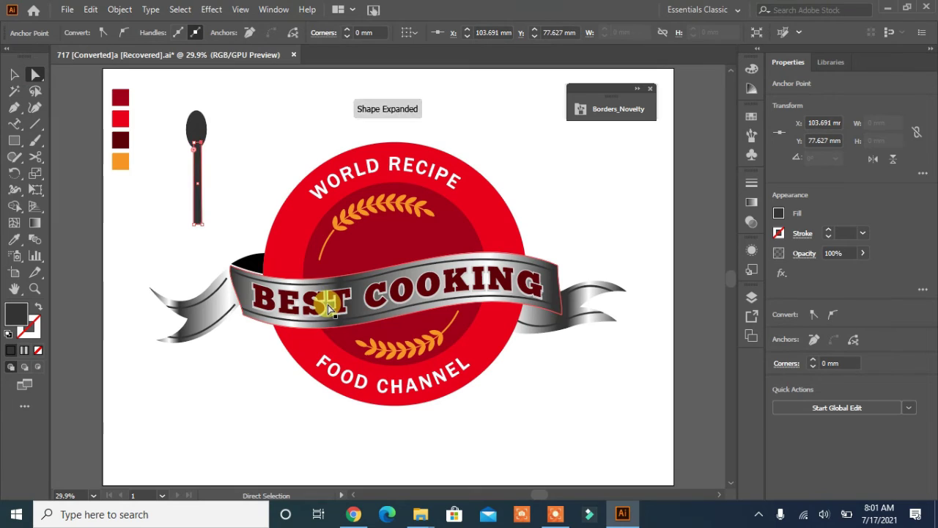
pyautogui.press('Left')
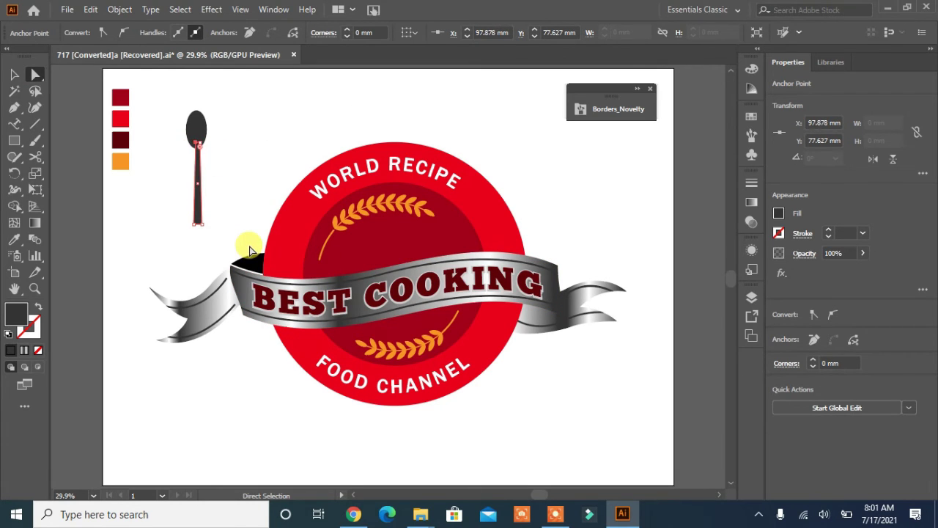
pyautogui.click(227, 201)
# Step: Centre the spoon's bowl and handle on each other horizontally
pyautogui.moveTo(204, 185); pyautogui.dragTo(188, 156)
pyautogui.click(10, 76)
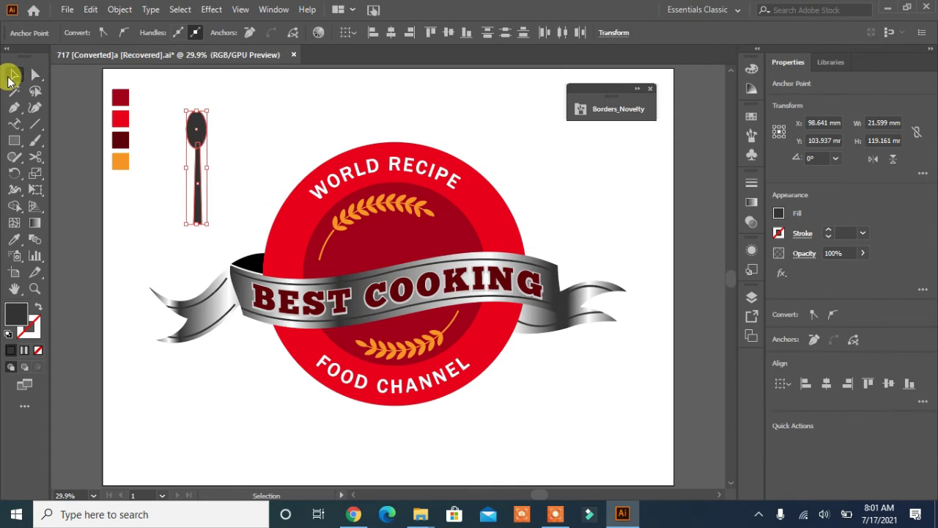
pyautogui.click(230, 143)
pyautogui.click(196, 147)
pyautogui.click(256, 189)
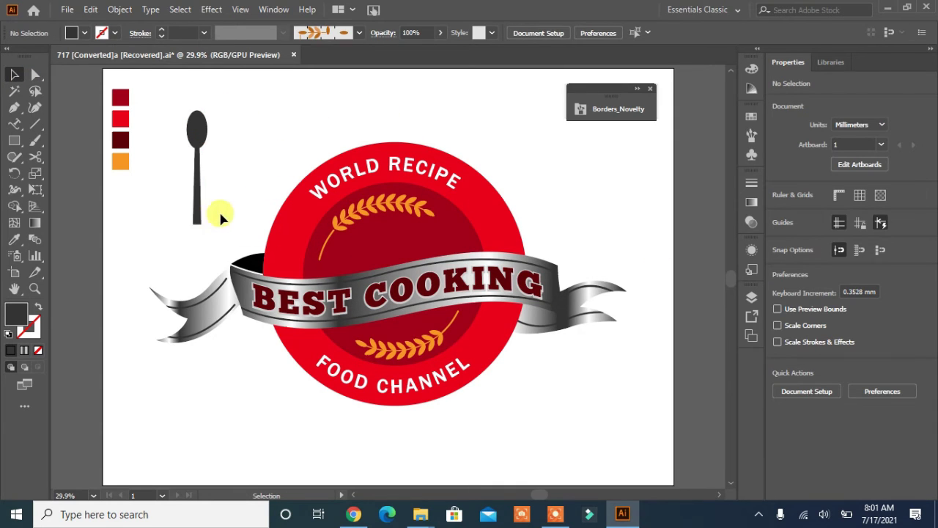
# Step: Shorten the spoon handle to about 78 mm and round its corners
pyautogui.press('a')
pyautogui.click(196, 213)
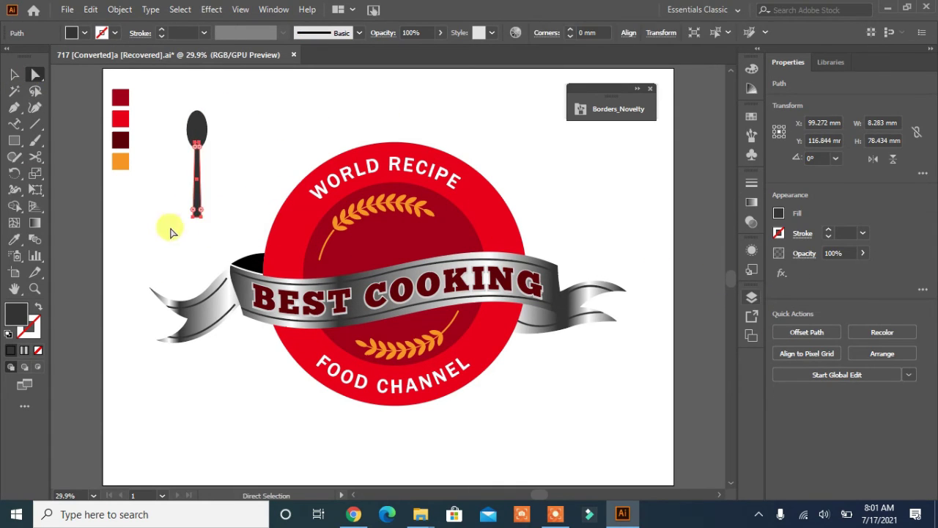
pyautogui.moveTo(220, 206); pyautogui.dragTo(187, 223)
pyautogui.moveTo(201, 211); pyautogui.dragTo(199, 183)
pyautogui.click(160, 233)
pyautogui.moveTo(241, 120); pyautogui.dragTo(195, 183)
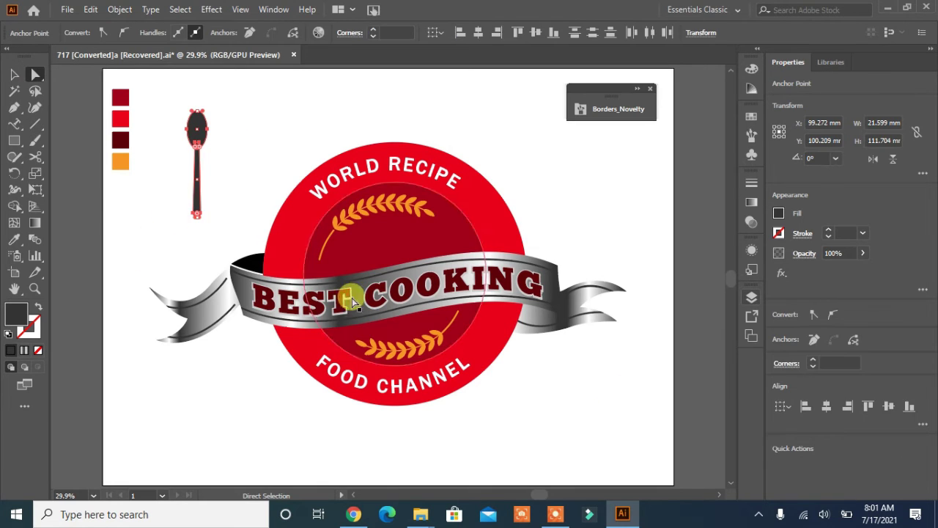
pyautogui.press('v')
pyautogui.click(244, 187)
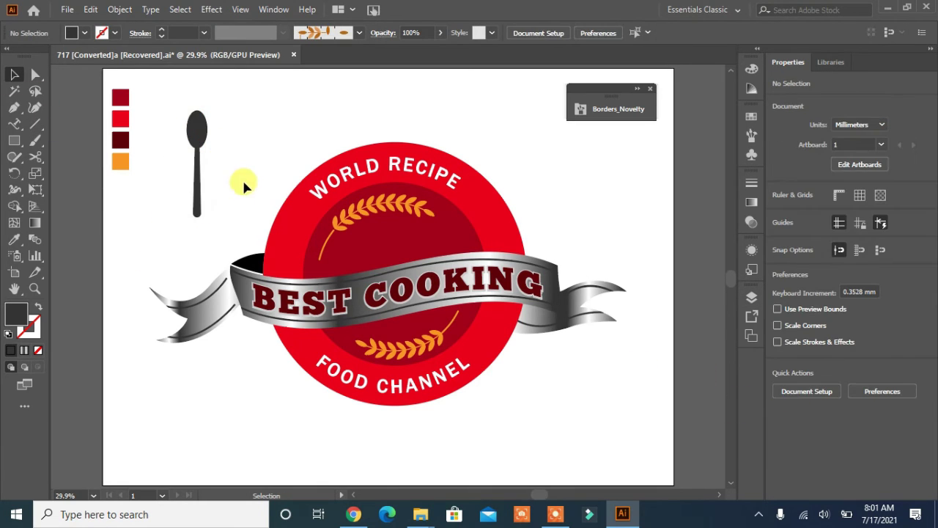
# Step: Draw a dark hexagon about 38.7 × 44.6 mm beside the spoon and rotate it to stand on one vertex
pyautogui.click(14, 140)
pyautogui.click(46, 188)
pyautogui.moveTo(227, 111); pyautogui.dragTo(267, 154)
pyautogui.click(14, 75)
pyautogui.click(241, 135)
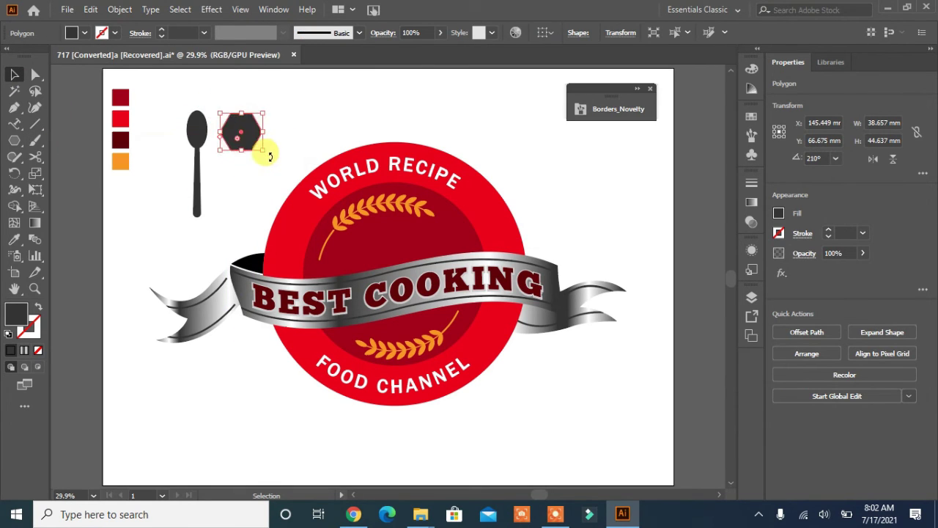
pyautogui.click(14, 107)
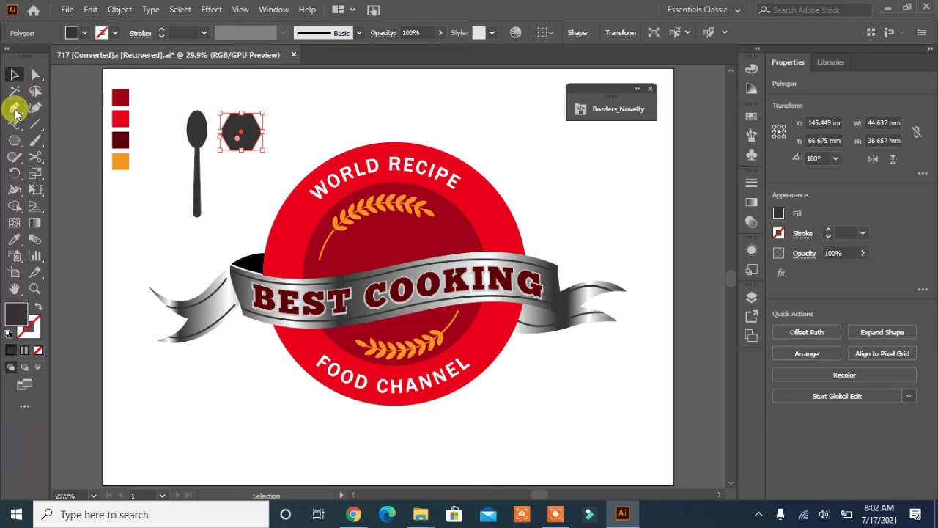
pyautogui.press('v')
pyautogui.moveTo(254, 103); pyautogui.dragTo(268, 130)
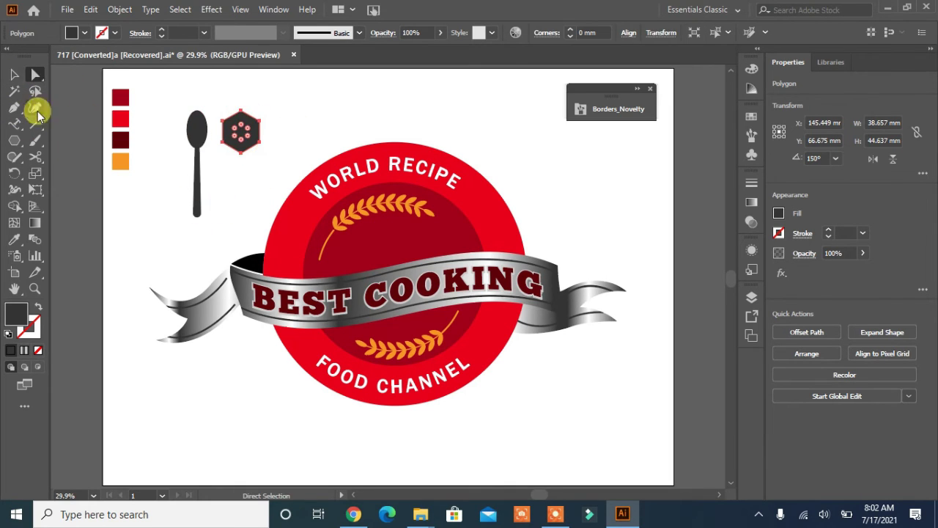
# Step: Delete the hexagon's topmost anchor point to give the shape a flat upper edge
pyautogui.click(14, 107)
pyautogui.click(81, 138)
pyautogui.click(238, 111)
pyautogui.press('v')
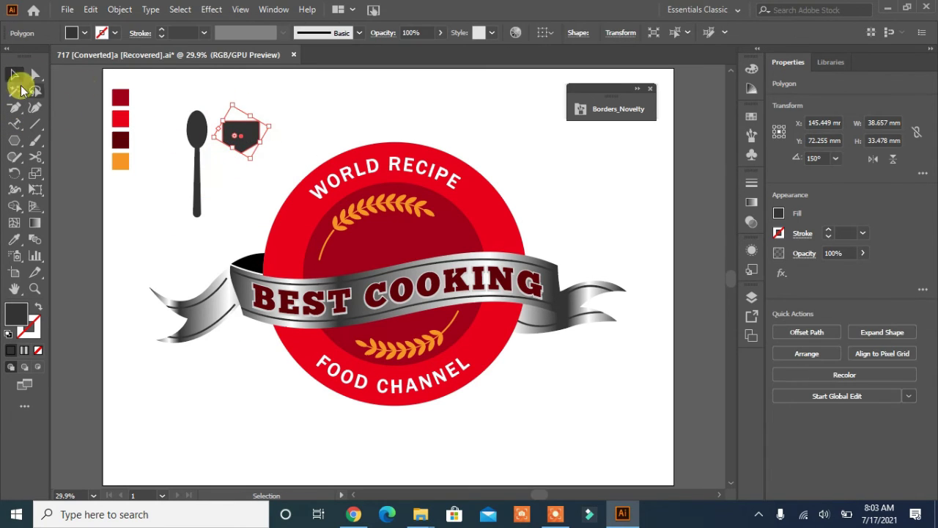
# Step: Lengthen the flat-topped shape by moving its lower anchors down, and reposition it beside the spoon as the fork head
pyautogui.press('a')
pyautogui.hotkey('shift', 'Down')
pyautogui.hotkey('shift', 'Down')
pyautogui.hotkey('shift', 'Down')
pyautogui.hotkey('shift', 'Down')
pyautogui.hotkey('shift', 'Down')
pyautogui.hotkey('shift', 'Down')
pyautogui.hotkey('shift', 'Down')
pyautogui.hotkey('shift', 'Down')
pyautogui.hotkey('shift', 'Down')
pyautogui.hotkey('shift', 'Down')
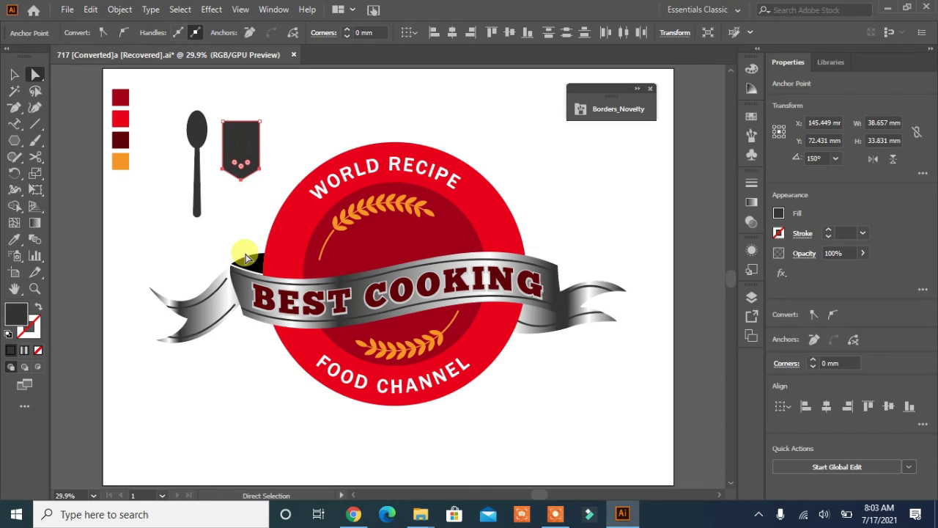
pyautogui.moveTo(275, 132); pyautogui.dragTo(213, 201)
pyautogui.moveTo(239, 160); pyautogui.dragTo(257, 132)
pyautogui.click(153, 216)
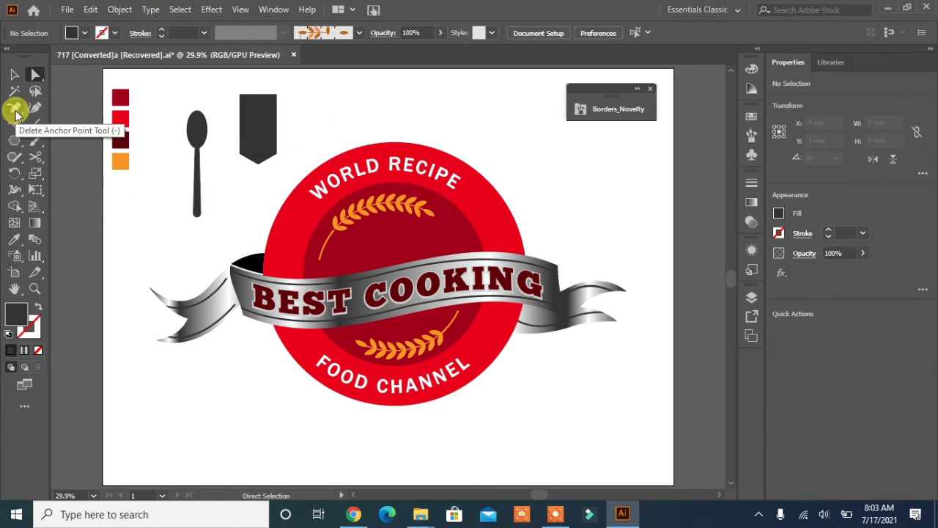
# Step: Draw a rectangular handle about 19.1 × 121.5 mm below the fork head and taper its upper end inward
pyautogui.moveTo(14, 141); pyautogui.dragTo(45, 147)
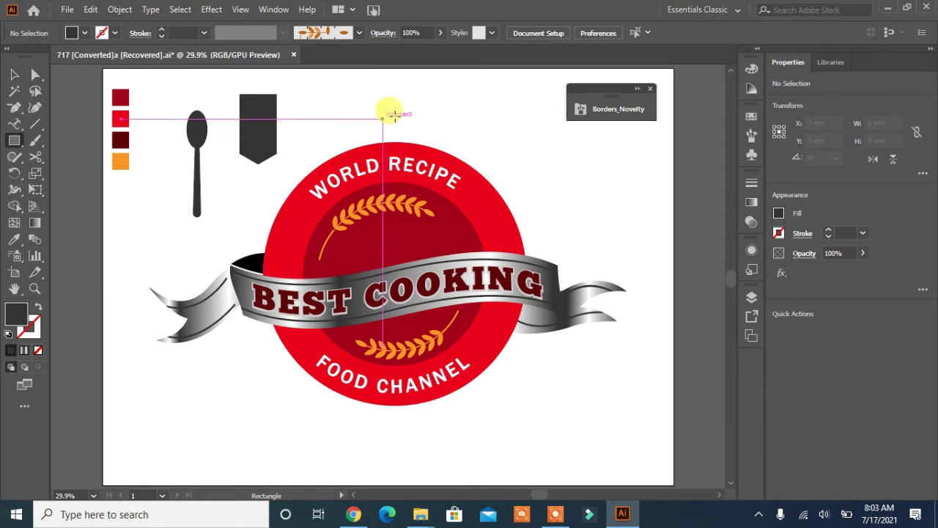
pyautogui.moveTo(250, 165); pyautogui.dragTo(267, 272)
pyautogui.click(14, 74)
pyautogui.moveTo(259, 212); pyautogui.dragTo(258, 201)
pyautogui.click(35, 74)
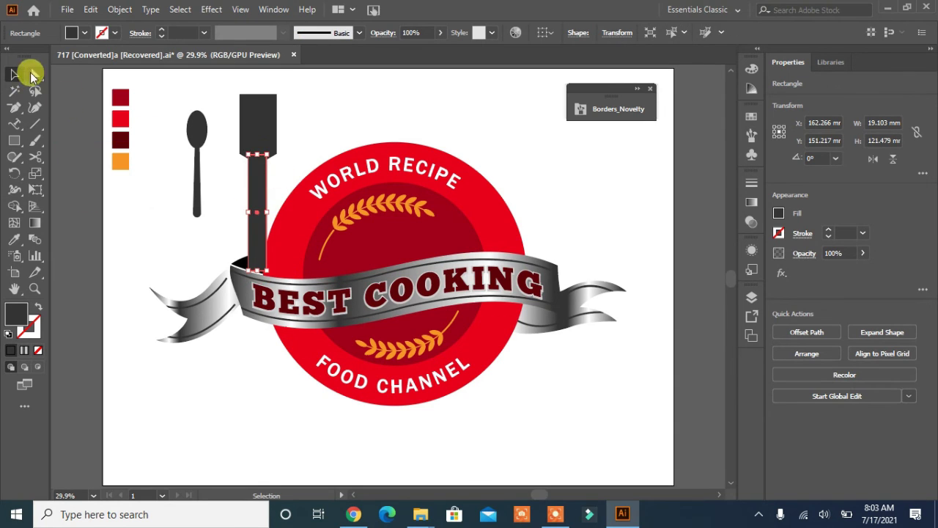
pyautogui.click(260, 154)
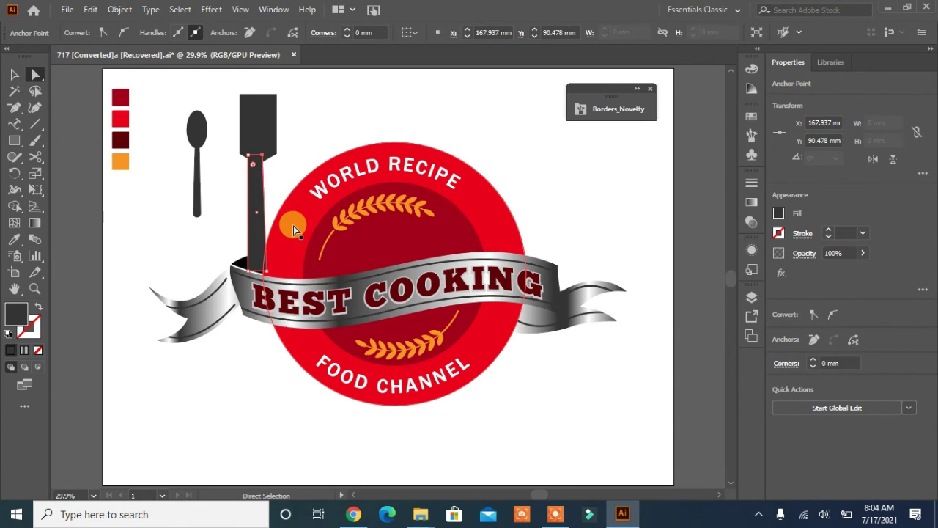
pyautogui.click(261, 178)
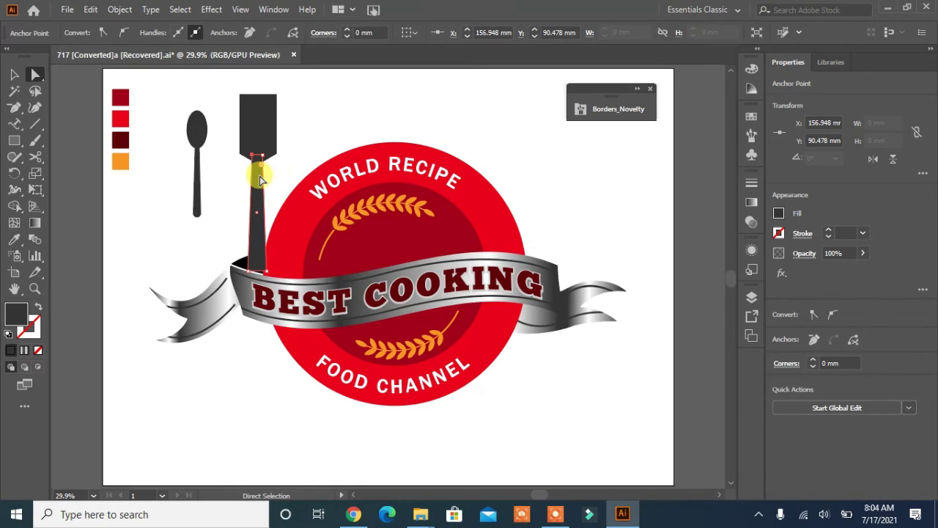
# Step: Centre the fork head and handle on each other horizontally and unite them into one shape
pyautogui.moveTo(312, 92); pyautogui.dragTo(220, 163)
pyautogui.click(214, 156)
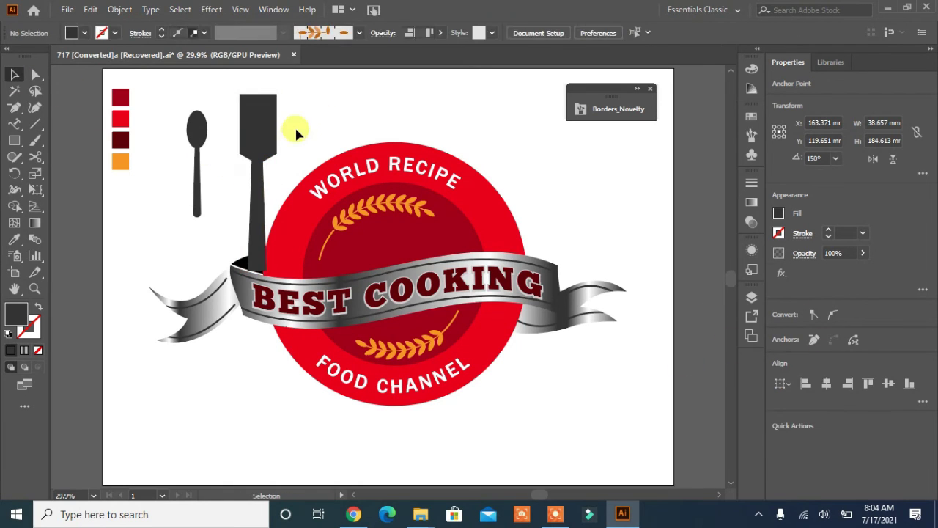
pyautogui.press('v')
pyautogui.click(273, 132)
pyautogui.click(783, 393)
pyautogui.click(308, 146)
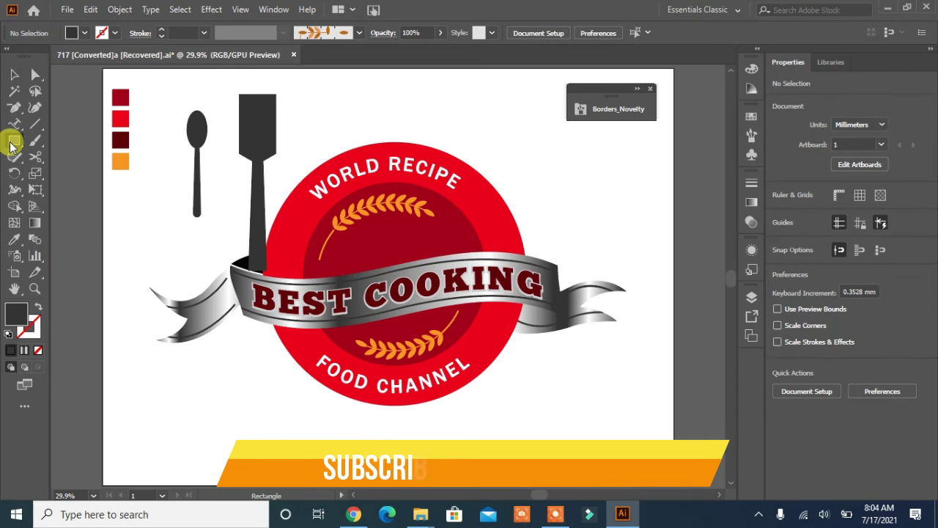
# Step: Draw a narrow triangle about 10.1 × 75.9 mm above the badge with the Polygon tool
pyautogui.moveTo(14, 140); pyautogui.dragTo(55, 191)
pyautogui.rightClick(522, 135)
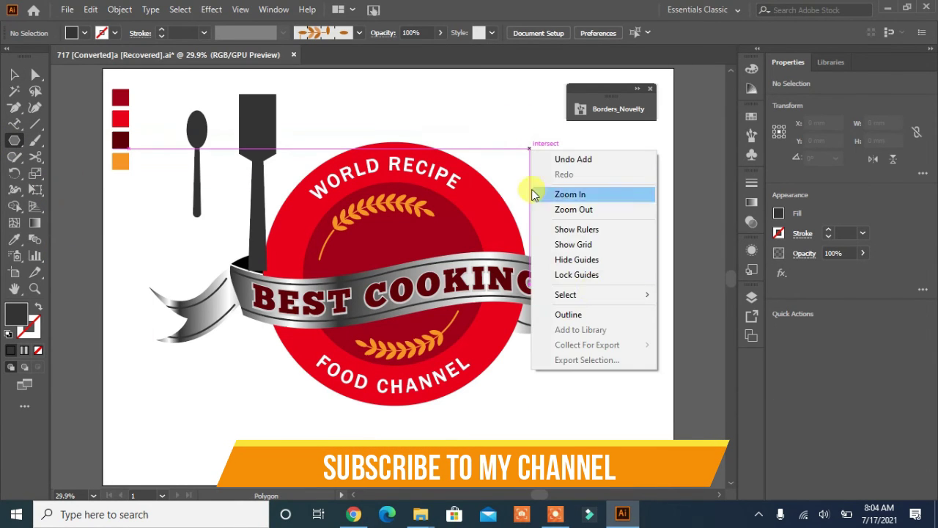
pyautogui.click(441, 257)
pyautogui.click(435, 285)
pyautogui.moveTo(516, 152); pyautogui.dragTo(315, 126)
pyautogui.click(500, 192)
pyautogui.click(488, 285)
pyautogui.click(14, 74)
pyautogui.click(150, 212)
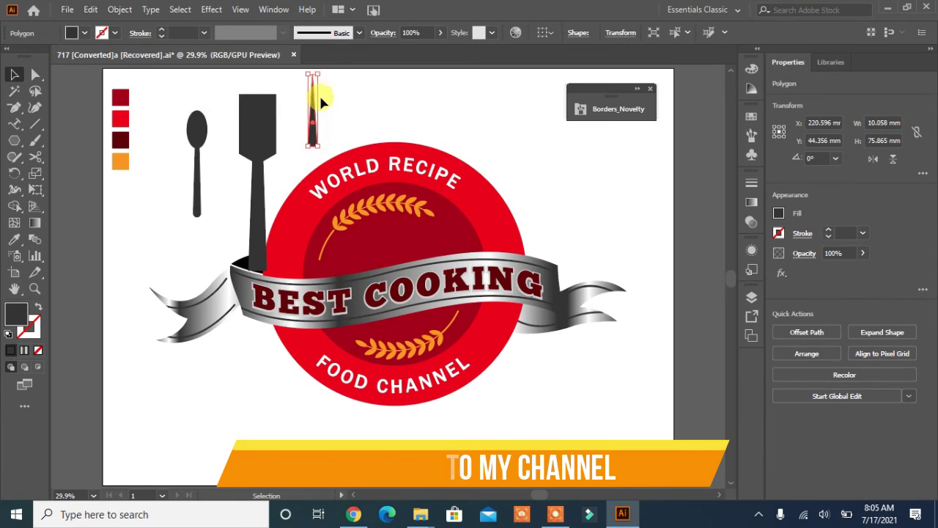
# Step: Rotate the triangle 180° and arrange three evenly spaced narrow copies, about 87.8 mm tall, over the fork head
pyautogui.hotkey('ctrl', '+')
pyautogui.hotkey('ctrl', '+')
pyautogui.hotkey('ctrl', '+')
pyautogui.moveTo(400, 193); pyautogui.dragTo(387, 356)
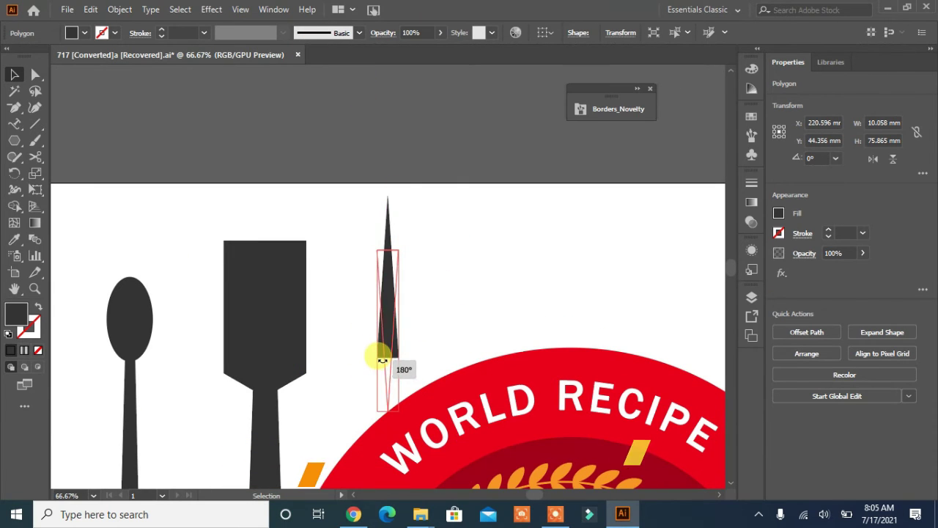
pyautogui.moveTo(386, 292); pyautogui.dragTo(264, 234)
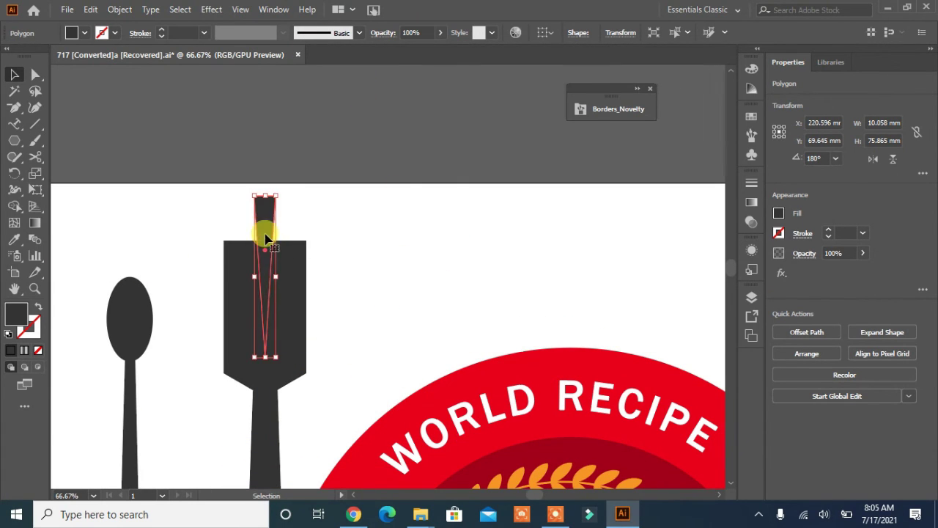
pyautogui.moveTo(277, 276); pyautogui.dragTo(205, 224)
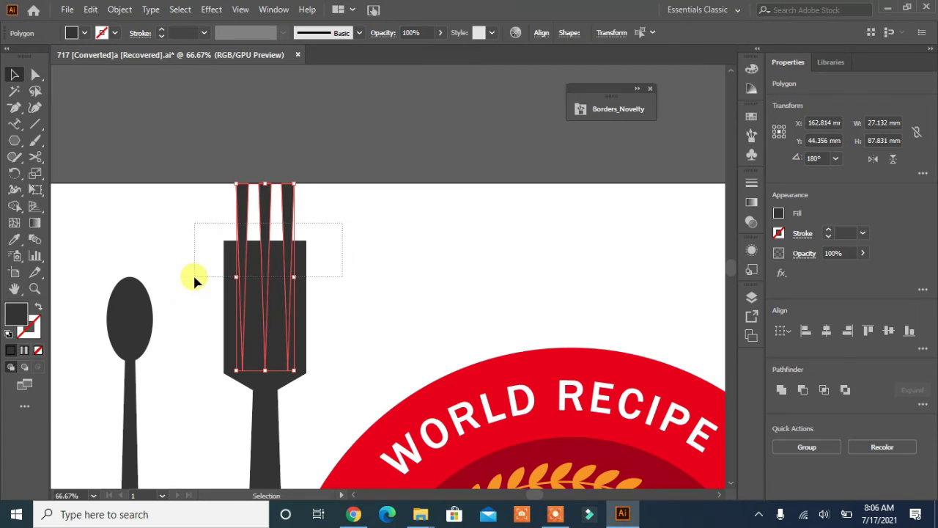
# Step: Cut the three spikes out of the fork head with Shape Builder and move the leftover spikes away from it
pyautogui.click(303, 335)
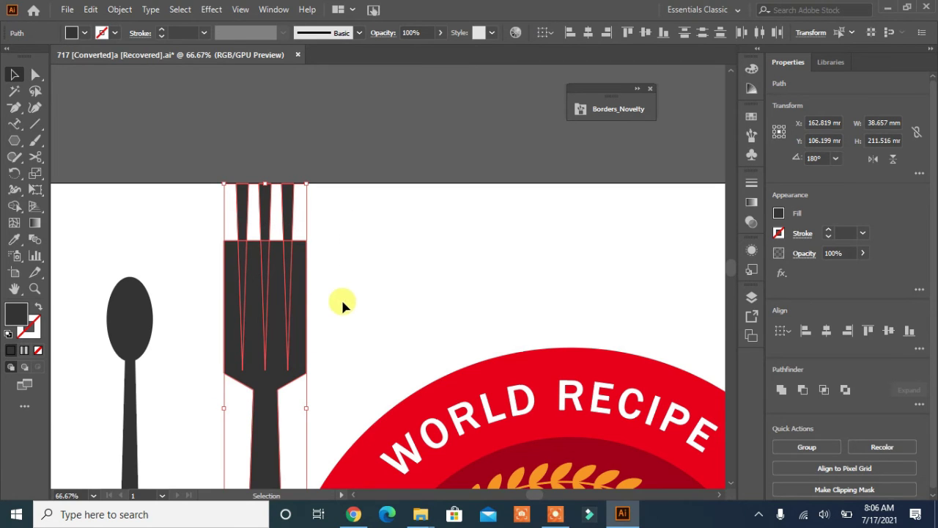
pyautogui.click(15, 208)
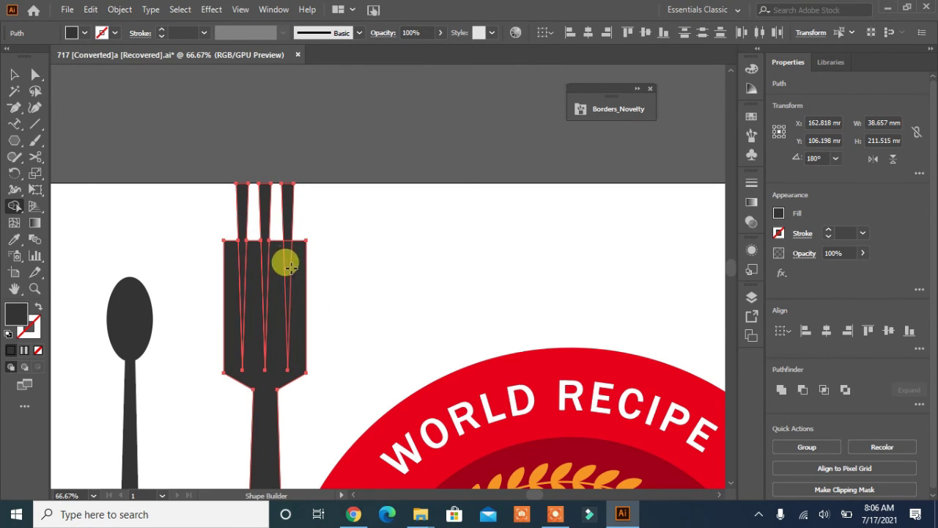
pyautogui.press('v')
pyautogui.click(308, 205)
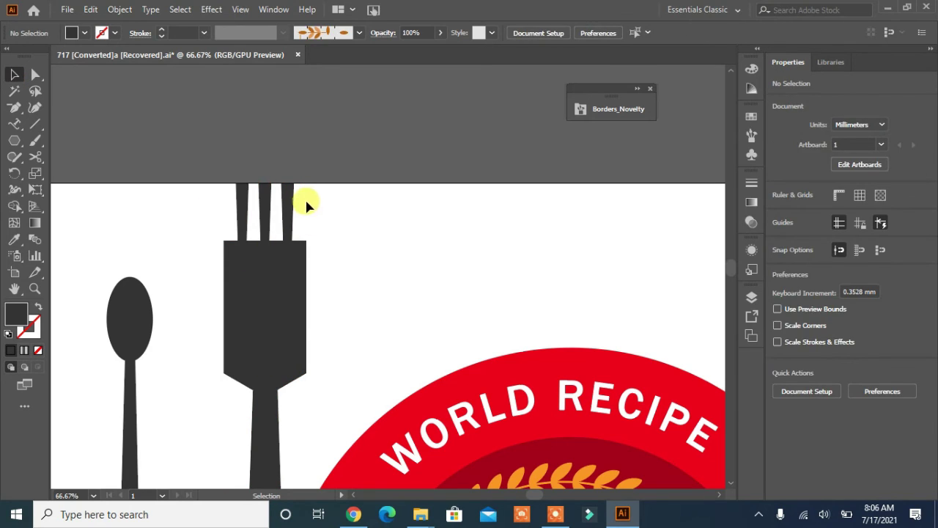
pyautogui.moveTo(268, 214); pyautogui.dragTo(471, 154)
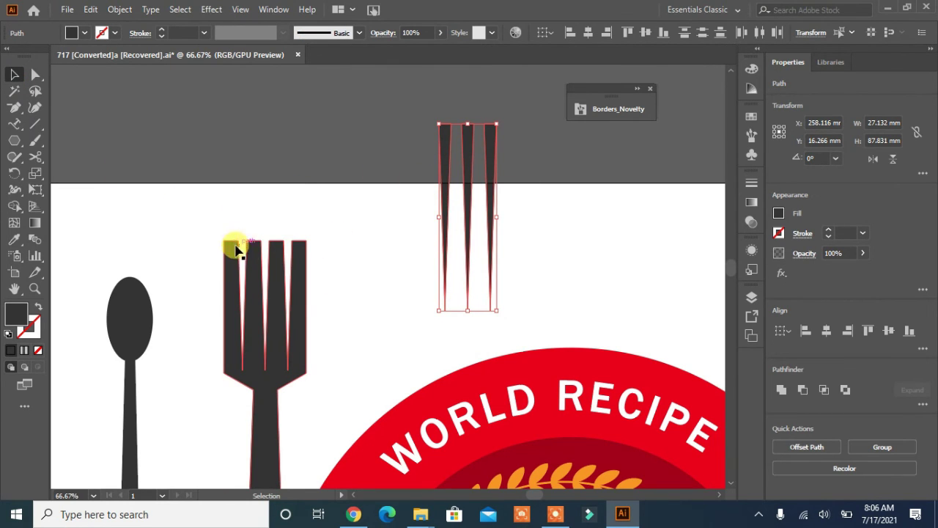
# Step: Delete one upper corner anchor on each of the four fork tines to make them pointed
pyautogui.press('-')
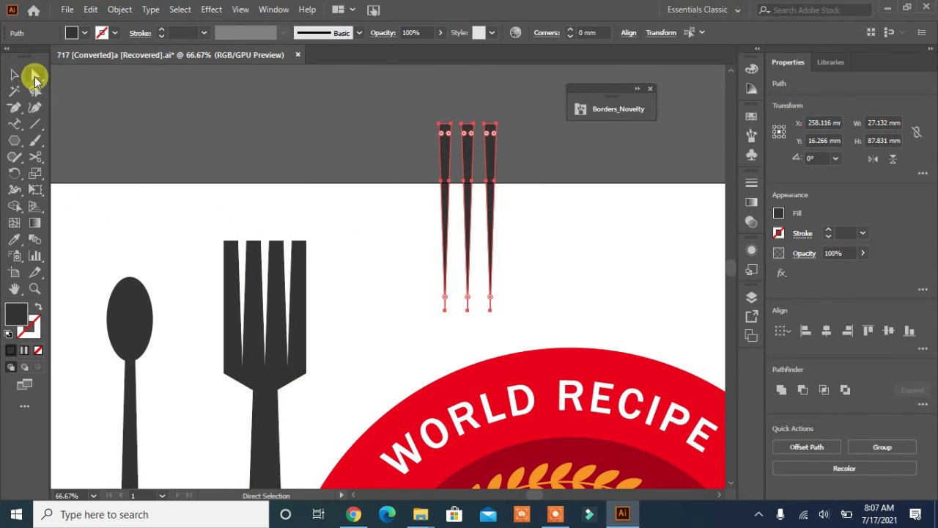
pyautogui.click(224, 240)
pyautogui.click(251, 248)
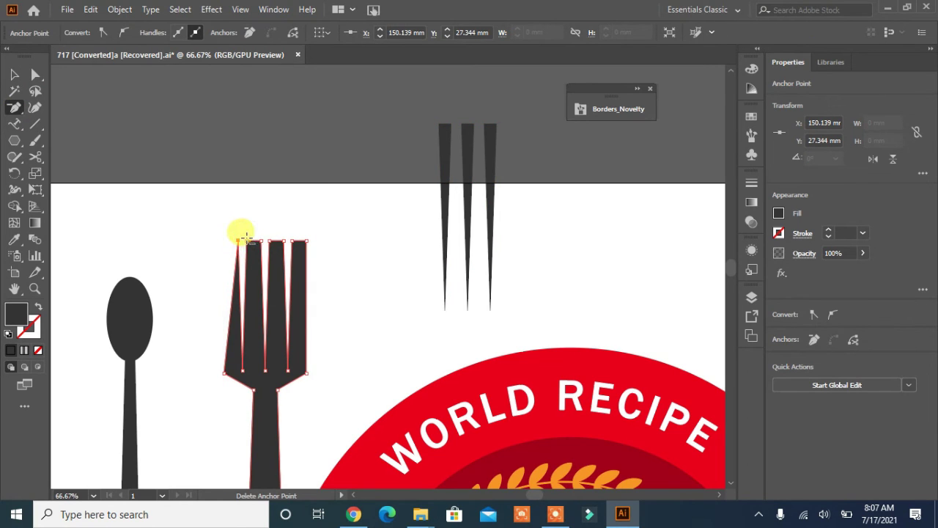
pyautogui.click(271, 241)
pyautogui.click(291, 240)
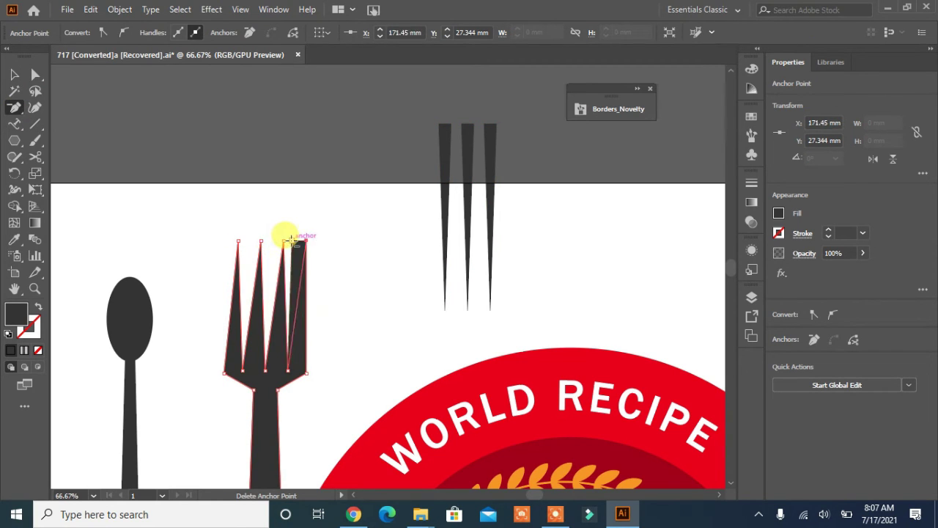
pyautogui.click(291, 240)
# Step: Nudge the four tine tips to the left to centre the points on their tines
pyautogui.click(14, 74)
pyautogui.click(324, 225)
pyautogui.press('a')
pyautogui.moveTo(324, 226); pyautogui.dragTo(199, 266)
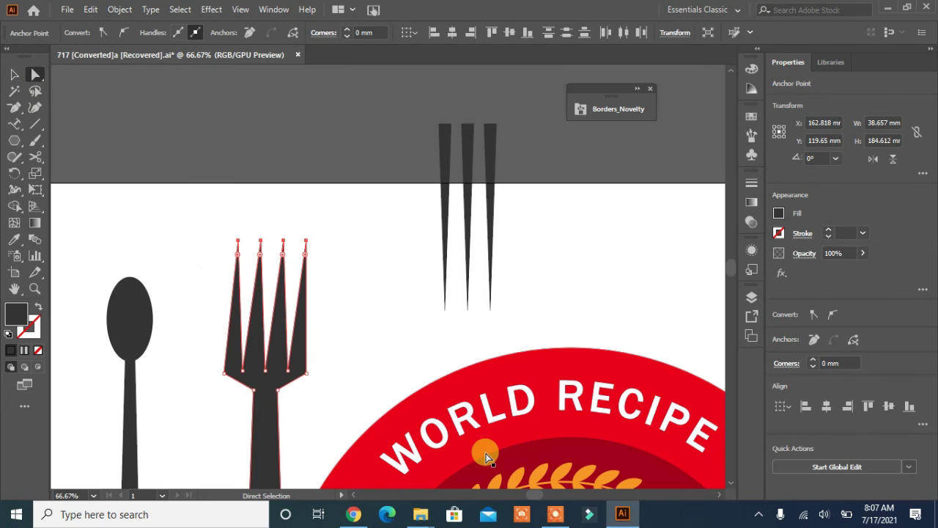
pyautogui.press('Left')
pyautogui.press('Left')
pyautogui.press('Left')
pyautogui.press('Left')
pyautogui.press('Left')
pyautogui.press('Left')
pyautogui.press('Left')
pyautogui.press('Left')
pyautogui.press('Left')
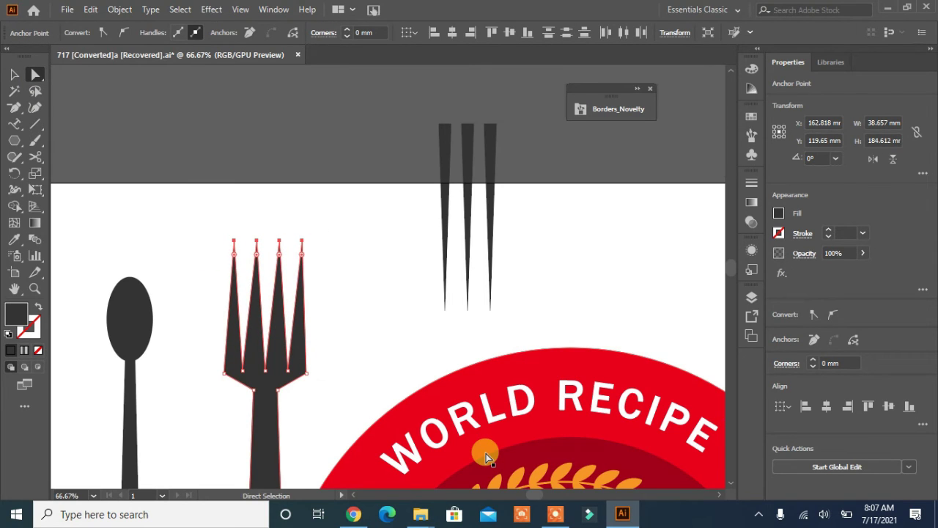
pyautogui.click(488, 458)
# Step: Round the bottoms of the slots between the tines and the two outer shoulder corners of the fork head
pyautogui.click(272, 373)
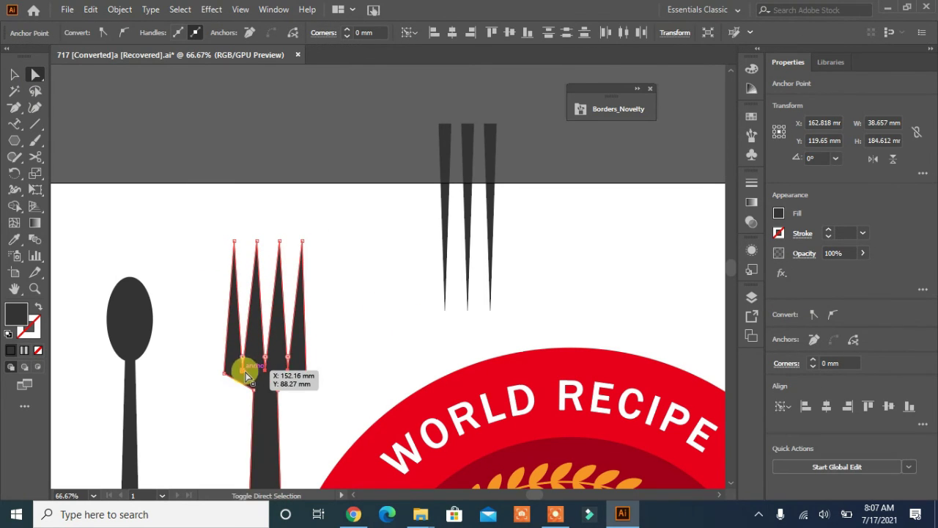
pyautogui.moveTo(243, 357); pyautogui.dragTo(242, 332)
pyautogui.click(340, 353)
pyautogui.click(306, 373)
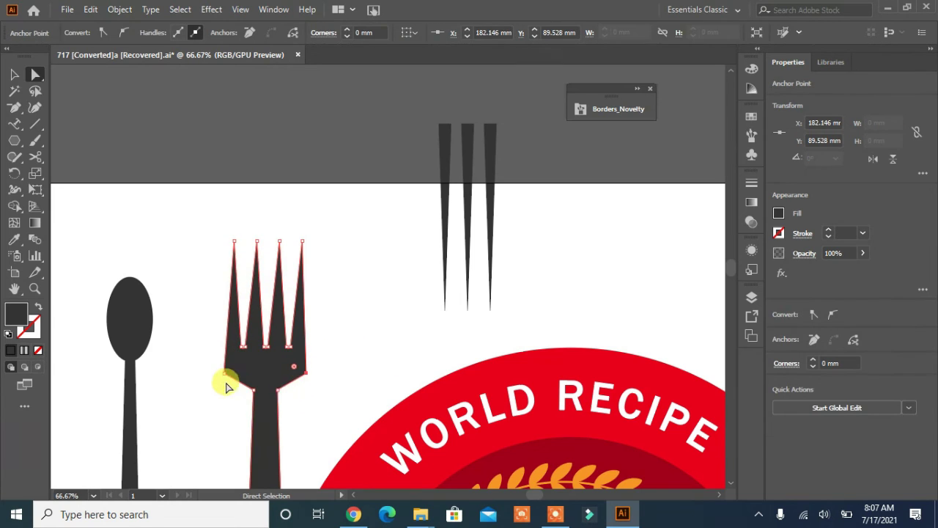
pyautogui.click(235, 370)
pyautogui.moveTo(242, 370); pyautogui.dragTo(242, 371)
pyautogui.click(184, 418)
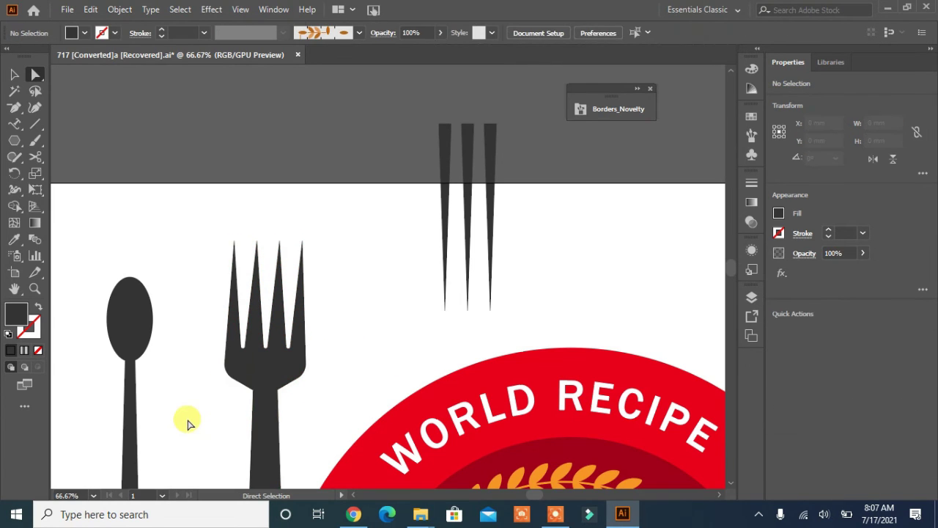
# Step: Move the fork below the spoon and round the end of its handle with a corner radius of about 9.24 mm
pyautogui.hotkey('ctrl', '0')
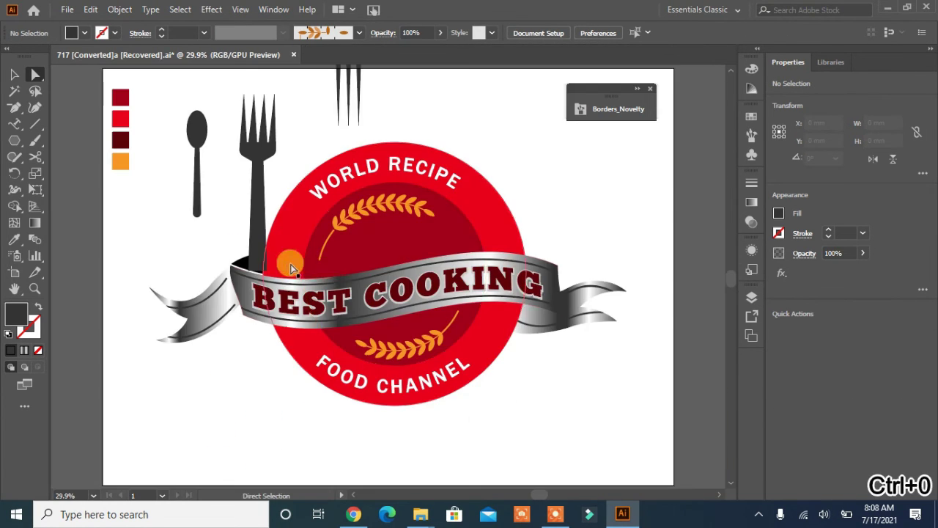
pyautogui.moveTo(259, 211); pyautogui.dragTo(188, 389)
pyautogui.moveTo(216, 437); pyautogui.dragTo(192, 389)
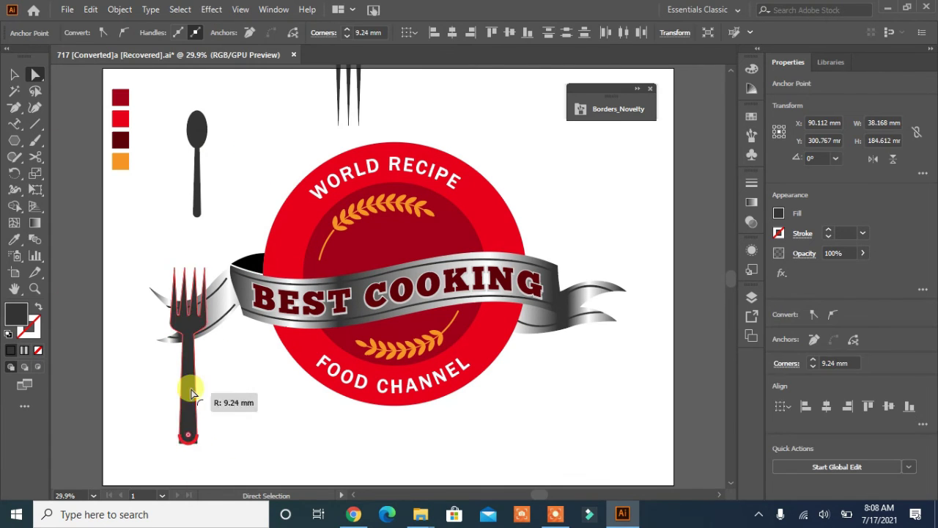
pyautogui.hotkey('ctrl', 'shift', 'a')
pyautogui.click(14, 74)
# Step: Scale the fork down beside the spoon and match both utensils at about 123.6 mm tall
pyautogui.moveTo(188, 430); pyautogui.dragTo(243, 220)
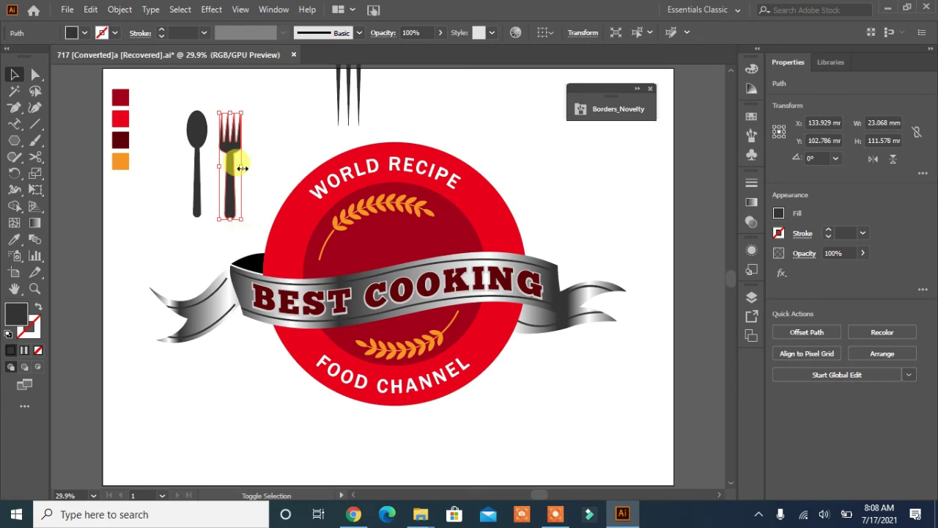
pyautogui.moveTo(242, 168); pyautogui.dragTo(205, 216)
pyautogui.click(261, 164)
pyautogui.click(192, 263)
pyautogui.click(269, 182)
pyautogui.hotkey('ctrl', 'z')
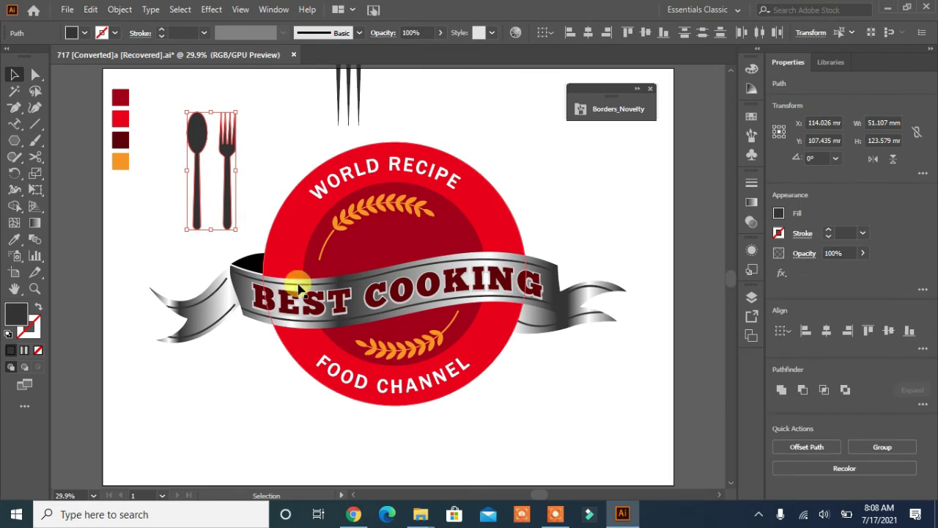
# Step: Place the grouped spoon and fork over the centre of the badge and fill them with white
pyautogui.click(873, 438)
pyautogui.moveTo(197, 176); pyautogui.dragTo(384, 294)
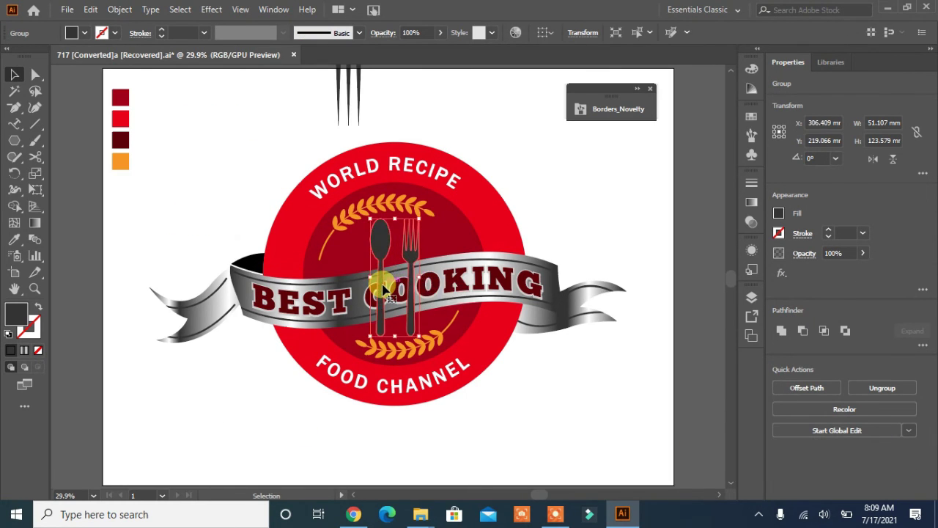
pyautogui.click(84, 33)
pyautogui.click(28, 57)
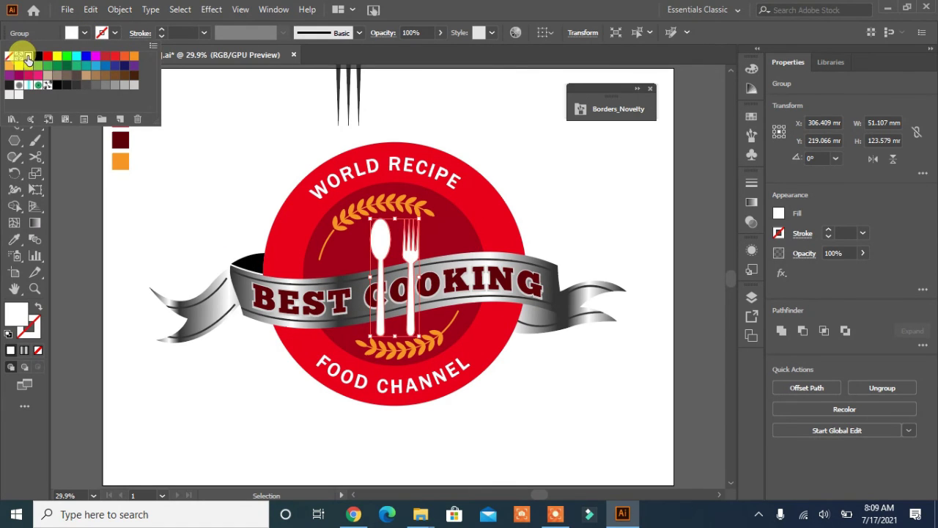
# Step: Move the spoon-and-fork group down the layer order so it sits behind the ribbon but above the dark red circle
pyautogui.click(569, 234)
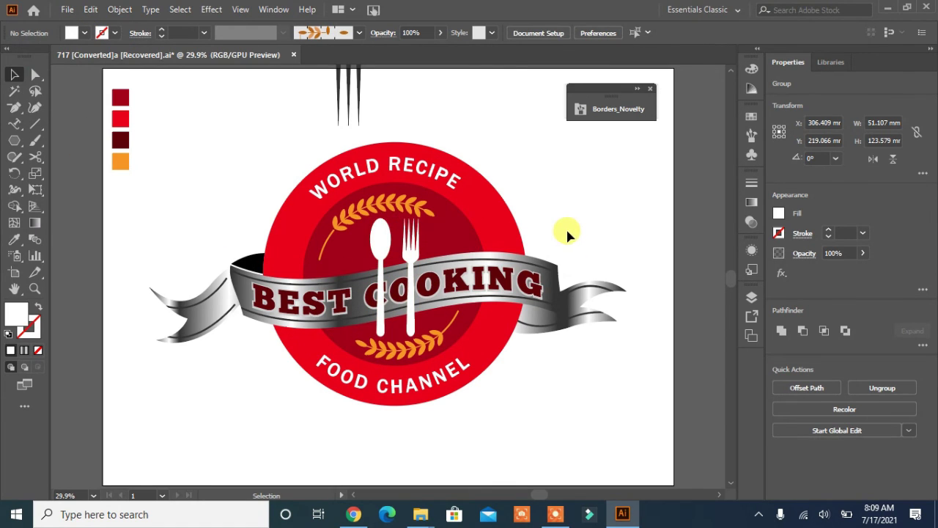
pyautogui.click(412, 251)
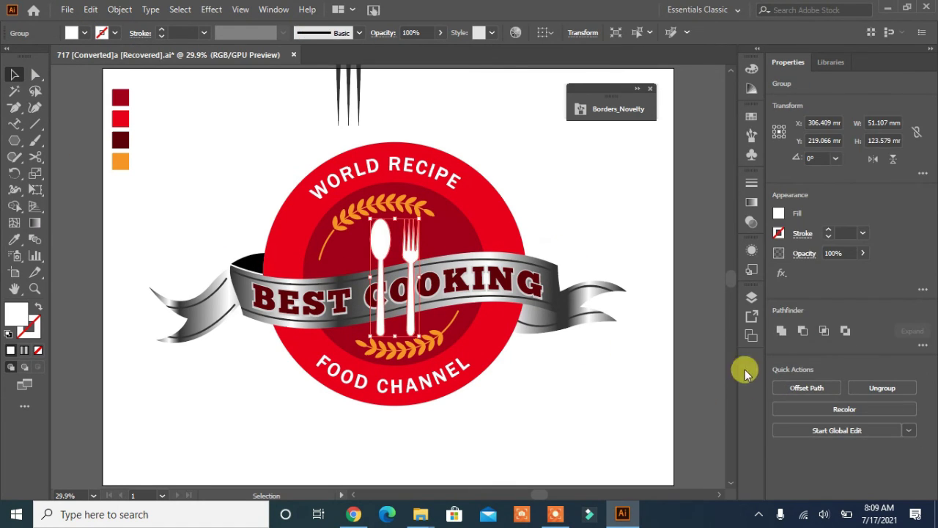
pyautogui.click(752, 301)
pyautogui.scroll(-1, 729, 336)
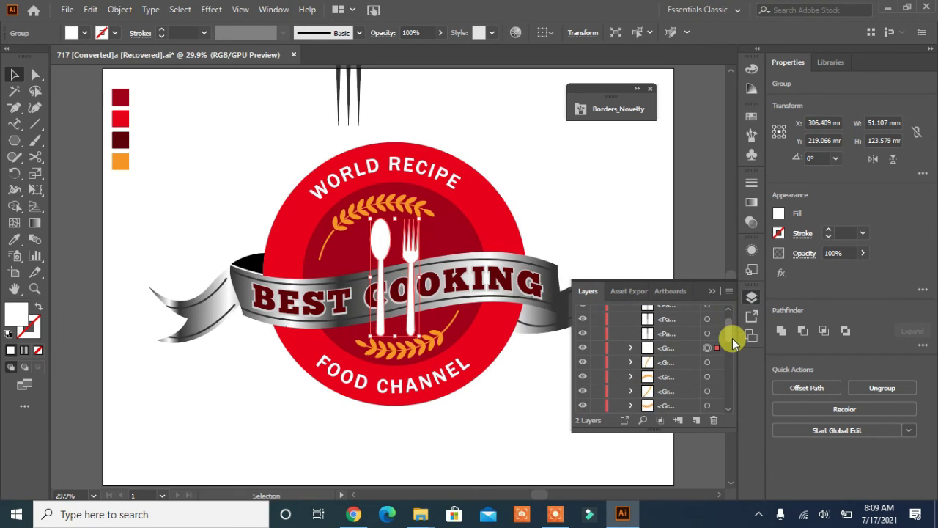
pyautogui.click(681, 351)
pyautogui.moveTo(682, 355); pyautogui.dragTo(690, 330)
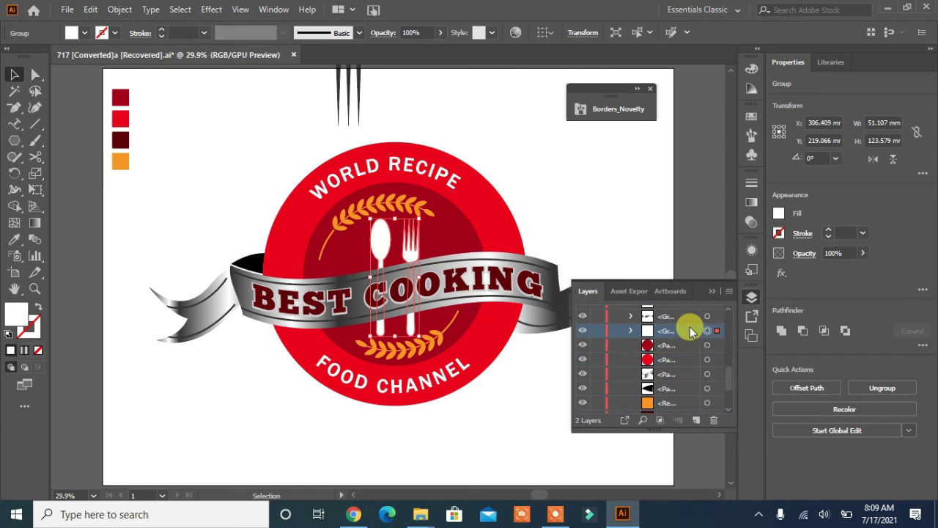
pyautogui.click(602, 229)
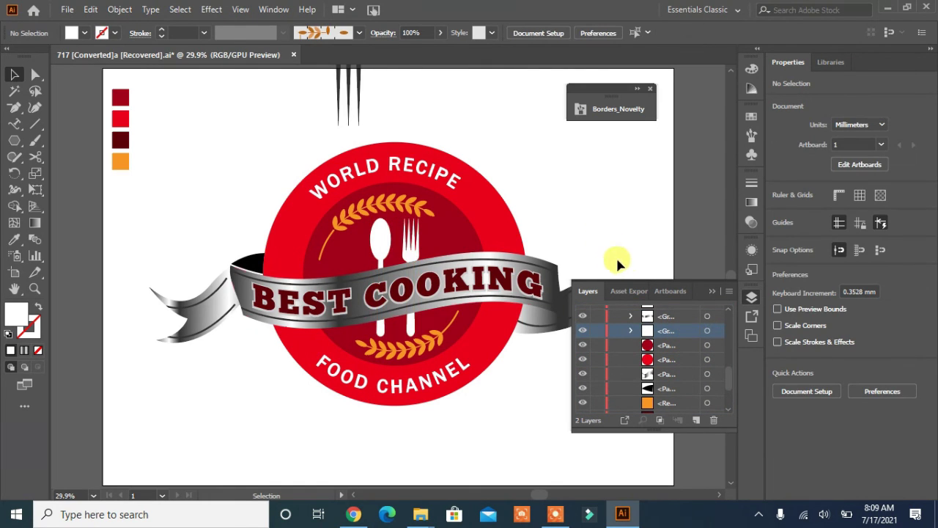
# Step: Tilt the spoon-and-fork group by about 8.34° and scale it down to about 56.5 by 119.4 mm
pyautogui.click(405, 253)
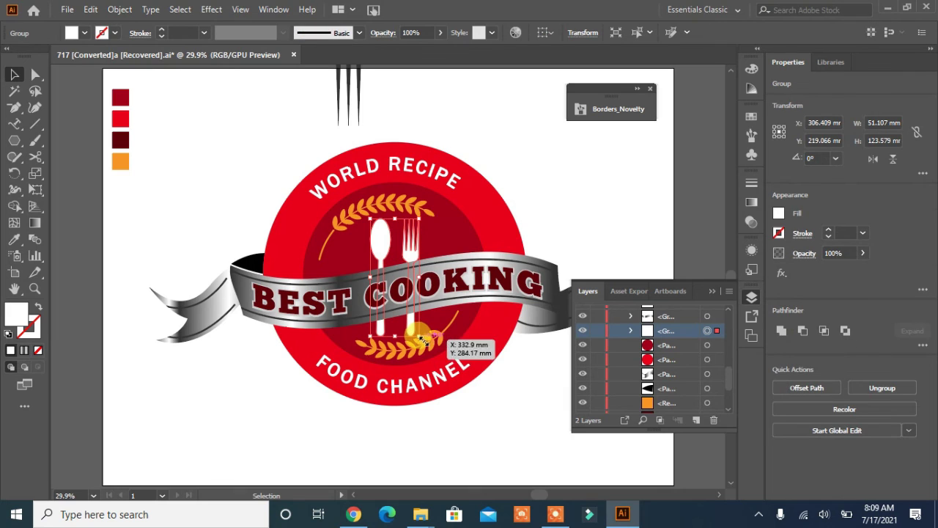
pyautogui.moveTo(415, 210); pyautogui.dragTo(418, 208)
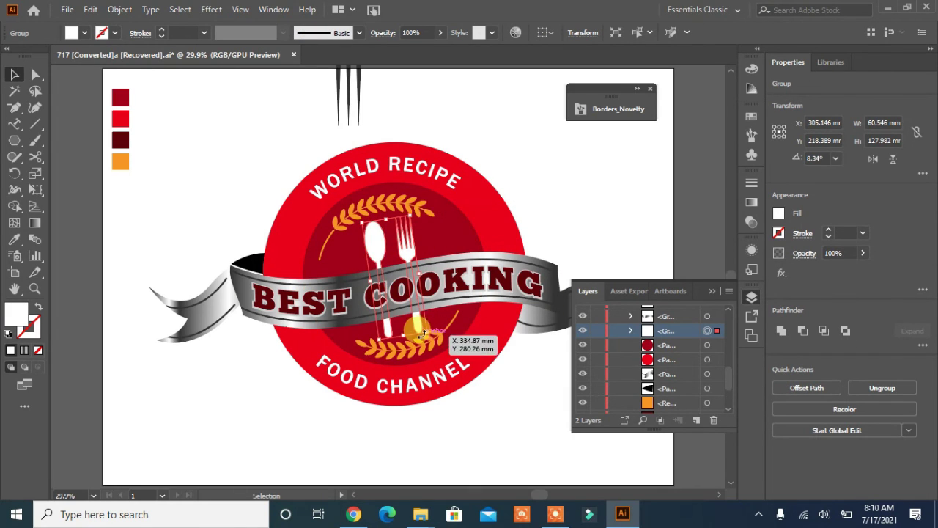
pyautogui.moveTo(423, 334); pyautogui.dragTo(426, 332)
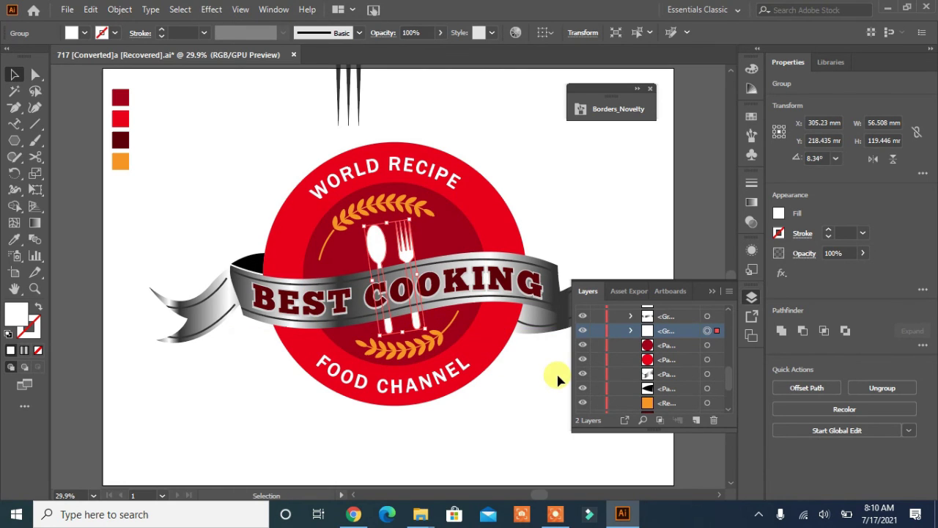
# Step: Nudge the tilted spoon and fork up about 2.8 mm and delete the leftover dark tines above the badge
pyautogui.press('Up')
pyautogui.press('Up')
pyautogui.press('Up')
pyautogui.press('Up')
pyautogui.press('Up')
pyautogui.press('Up')
pyautogui.press('Up')
pyautogui.press('Up')
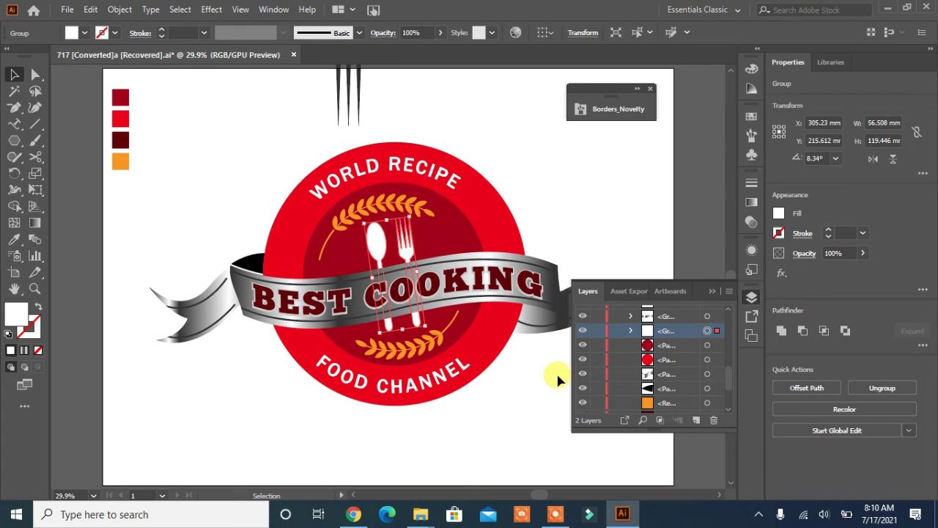
pyautogui.click(556, 371)
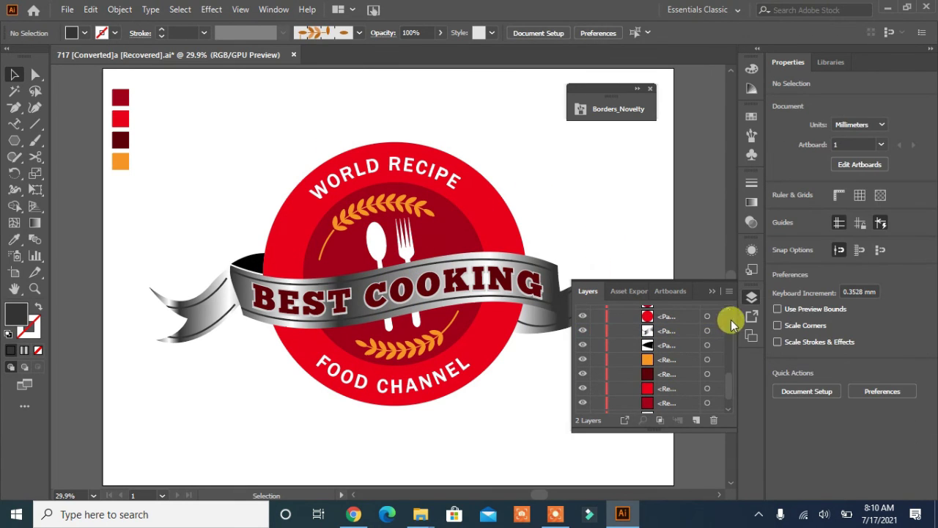
pyautogui.click(712, 292)
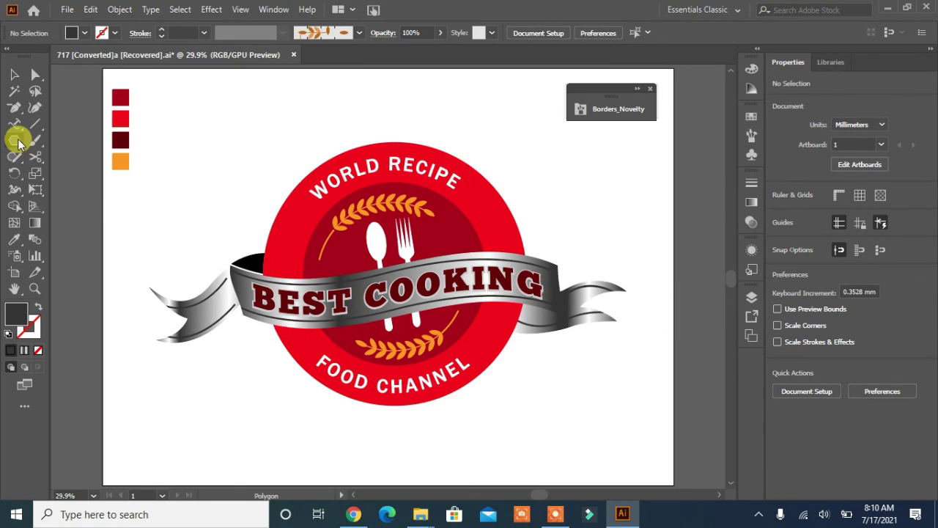
# Step: Draw a star about 18 mm wide on the red ring and copy it so one sits at each end of both curved texts
pyautogui.moveTo(14, 141); pyautogui.dragTo(44, 203)
pyautogui.moveTo(190, 174); pyautogui.dragTo(470, 204)
pyautogui.click(12, 75)
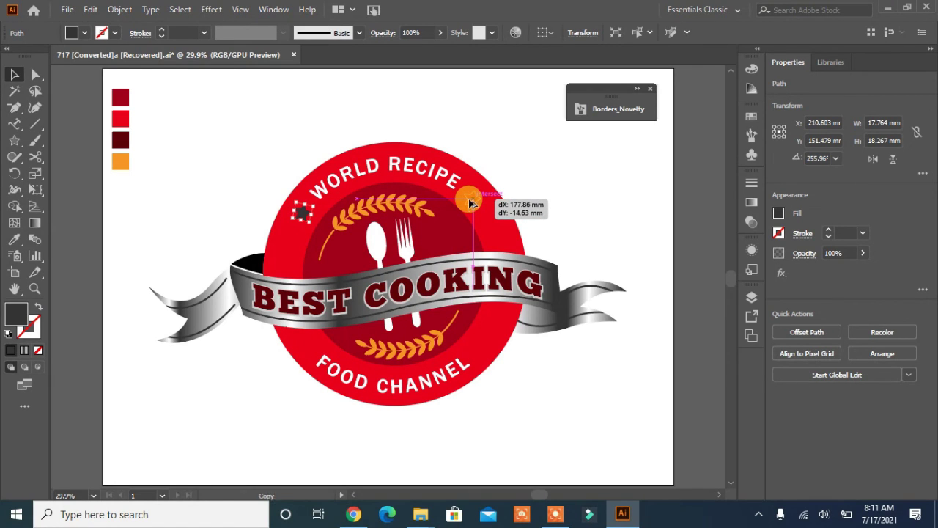
pyautogui.moveTo(470, 203); pyautogui.dragTo(310, 350)
pyautogui.click(535, 382)
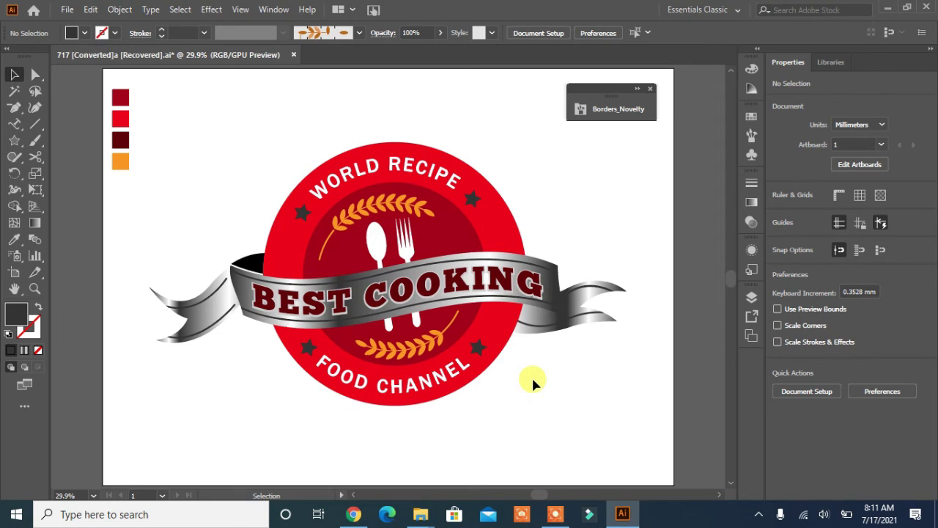
# Step: Group the four stars on the red ring and fill them with white
pyautogui.moveTo(483, 202); pyautogui.dragTo(478, 347)
pyautogui.keyDown('shift'); pyautogui.click(309, 348); pyautogui.keyUp('shift')
pyautogui.keyDown('shift'); pyautogui.click(302, 213); pyautogui.keyUp('shift')
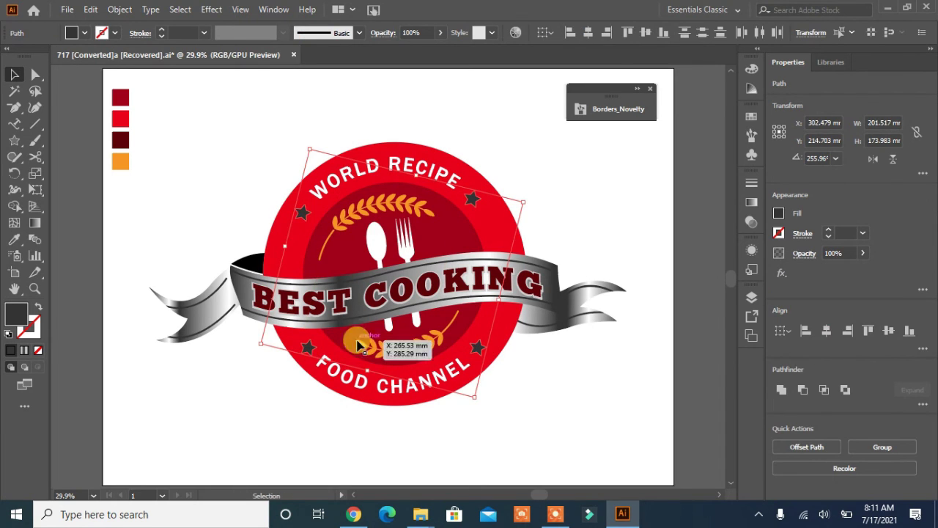
pyautogui.click(865, 442)
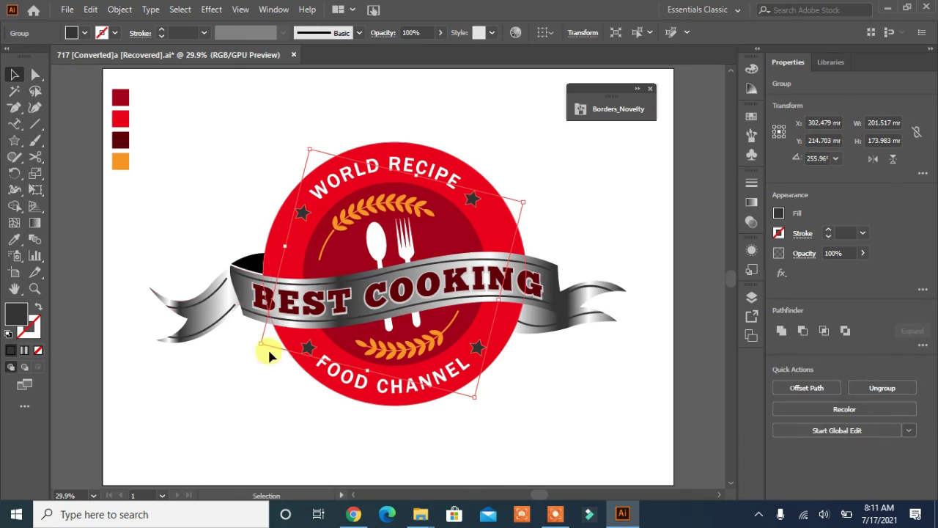
pyautogui.click(72, 32)
pyautogui.click(18, 56)
pyautogui.click(157, 184)
pyautogui.click(166, 187)
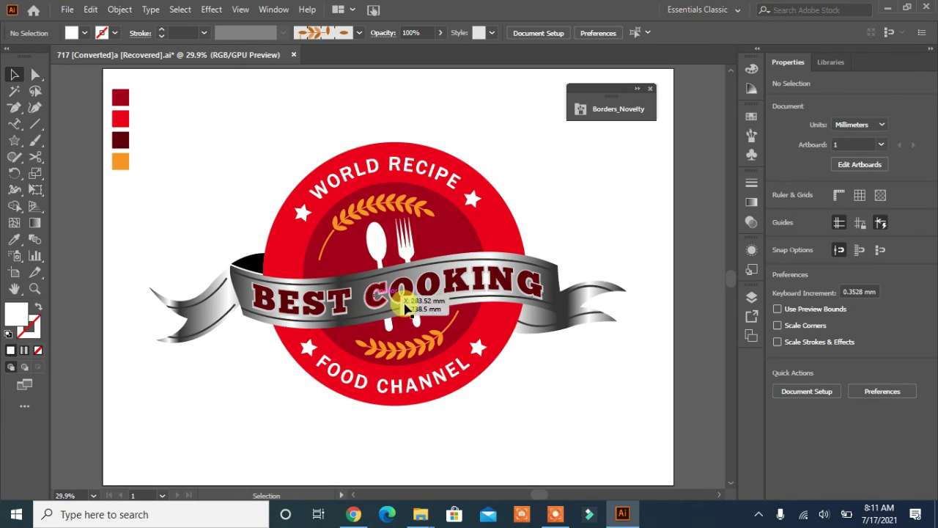
# Step: Close the Borders_Novelty brush library, then group the four colour sample squares and hide that group
pyautogui.click(651, 88)
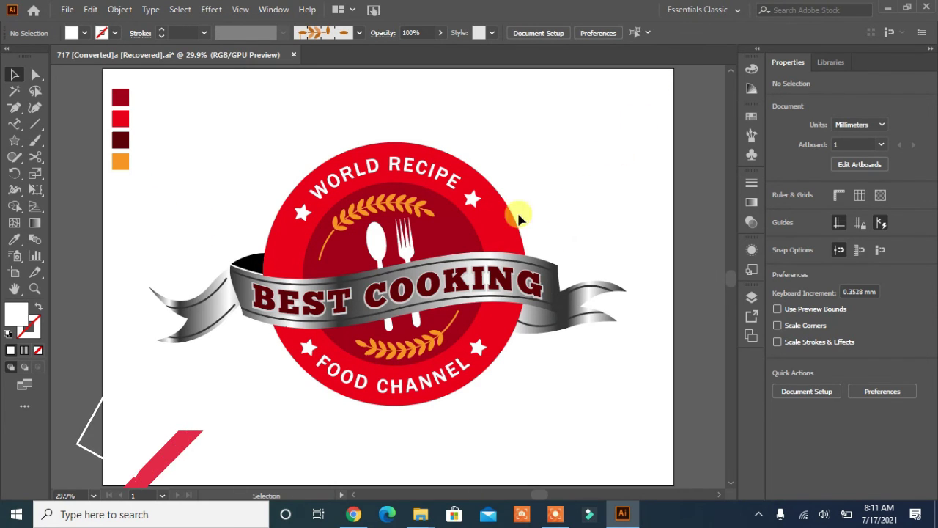
pyautogui.moveTo(153, 83); pyautogui.dragTo(109, 171)
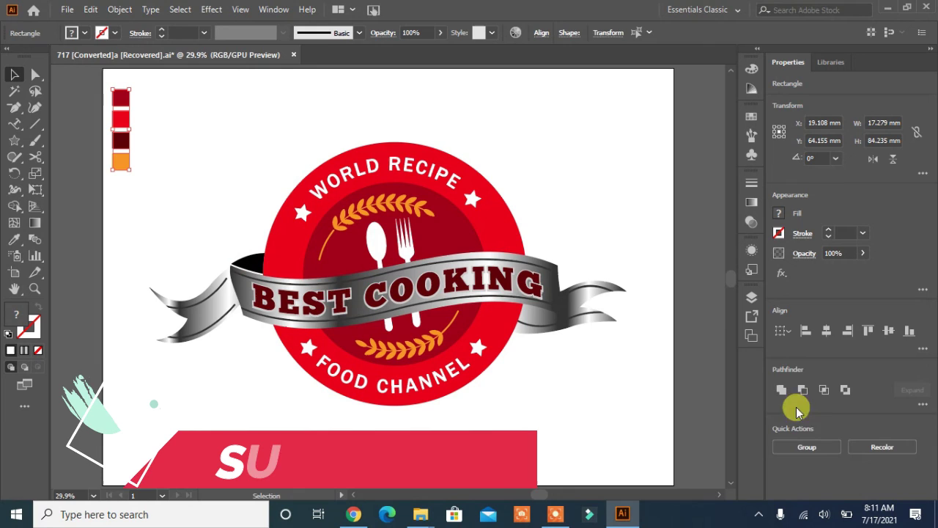
pyautogui.click(806, 447)
pyautogui.click(751, 297)
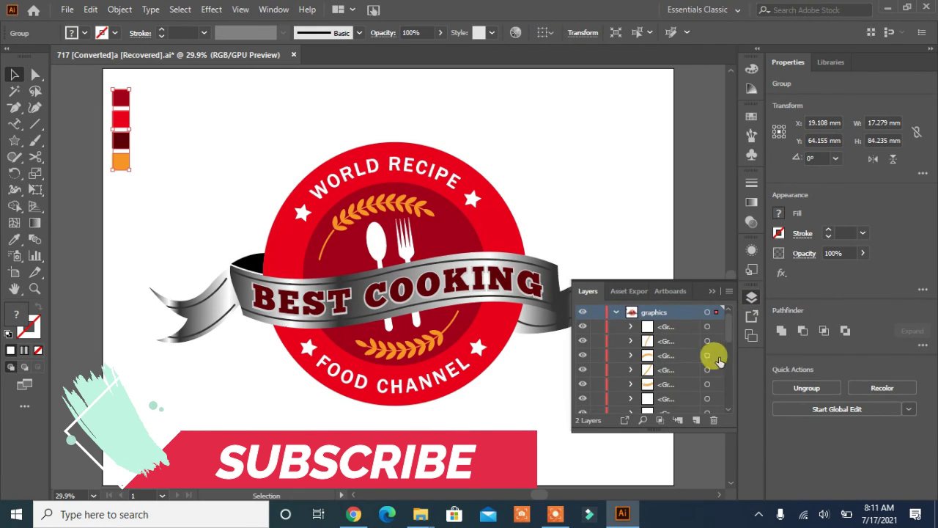
pyautogui.moveTo(726, 330); pyautogui.dragTo(726, 410)
pyautogui.click(582, 378)
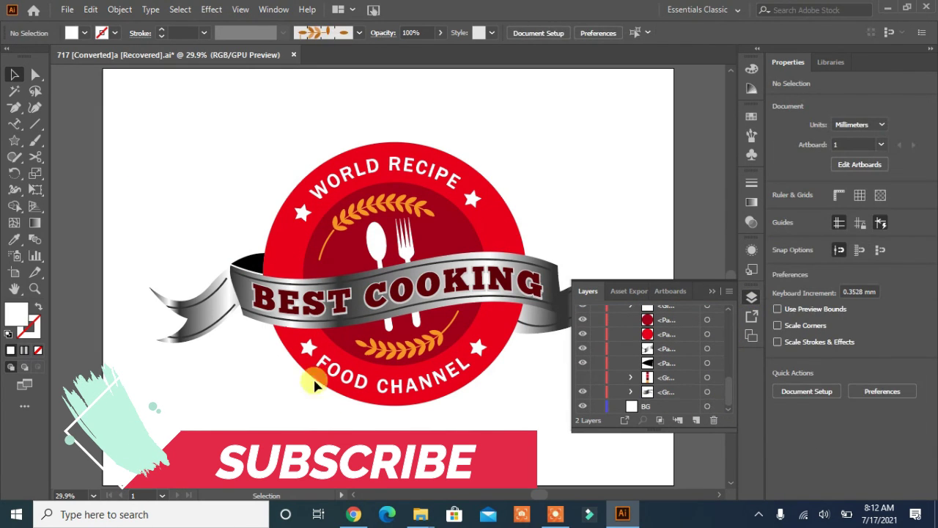
pyautogui.click(713, 291)
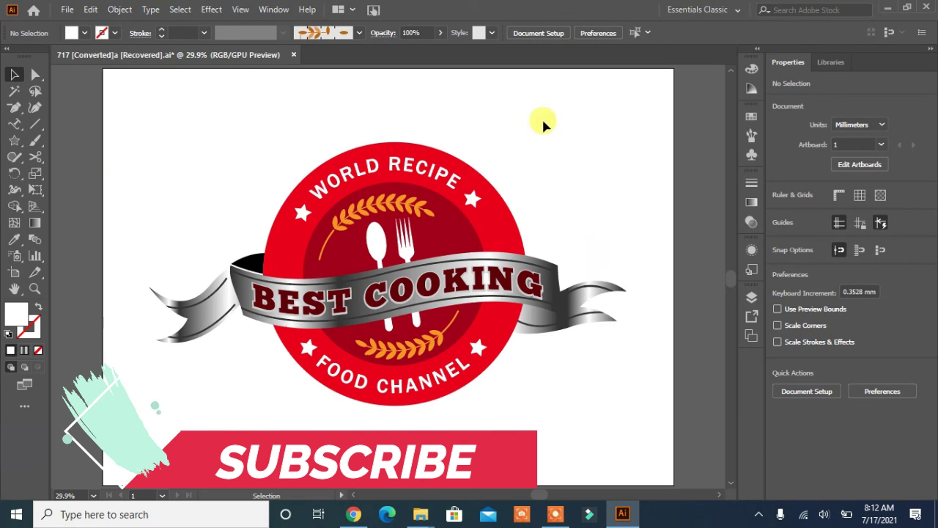